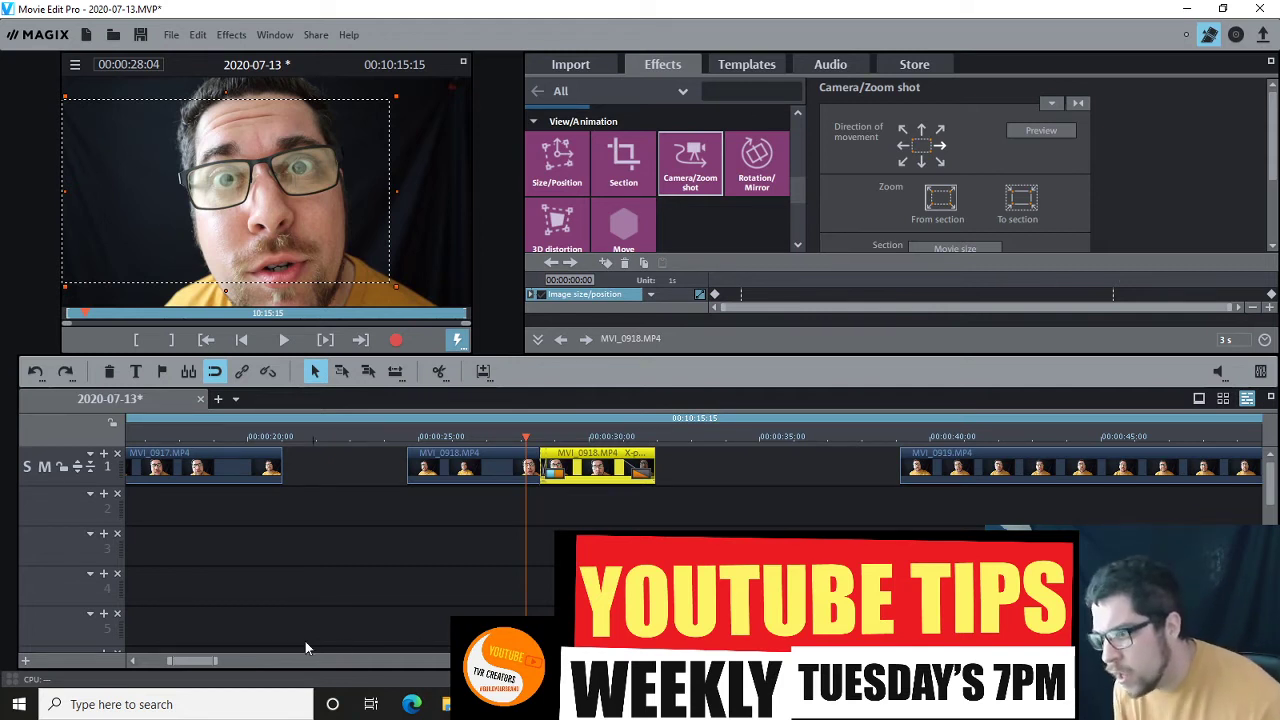
- Play the movie from about 1:11 and zoom the timeline to show the whole movie
{"action": "left_click_drag", "start_coordinate": [205, 663], "coordinate": [265, 668]}
{"action": "left_click", "coordinate": [587, 437]}
{"action": "key", "text": "space"}
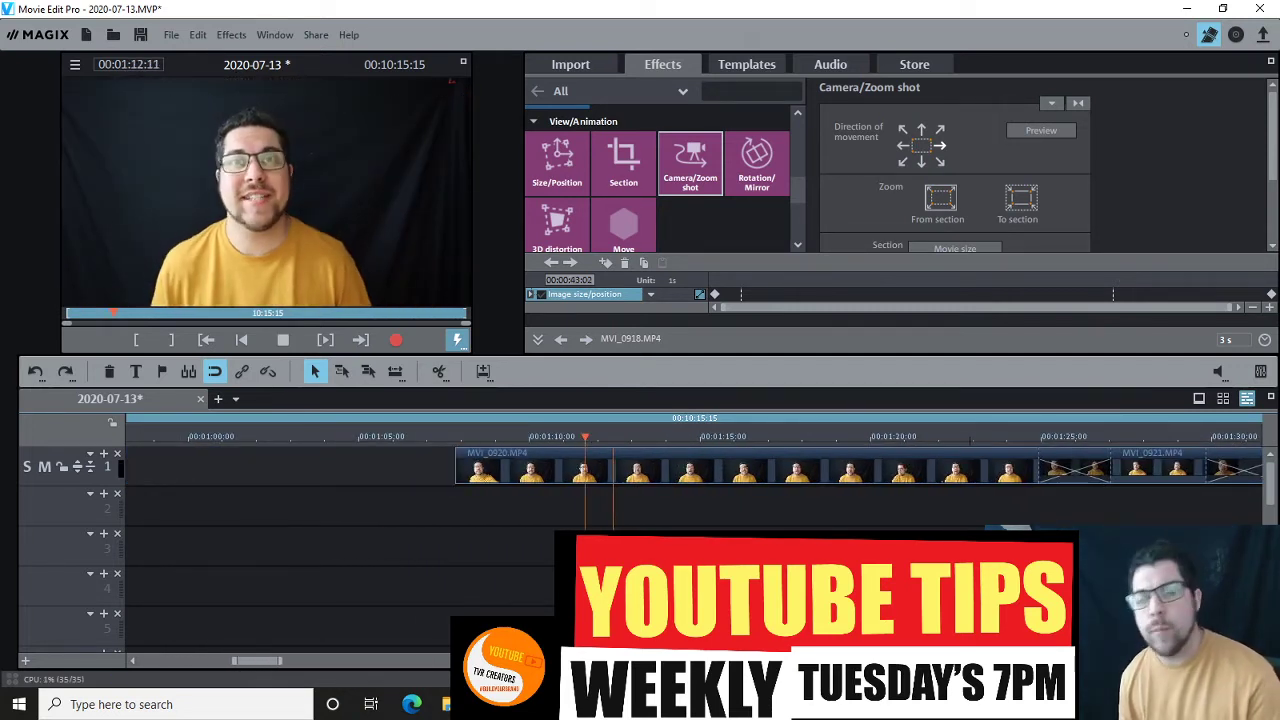
{"action": "key", "text": "shift+z"}
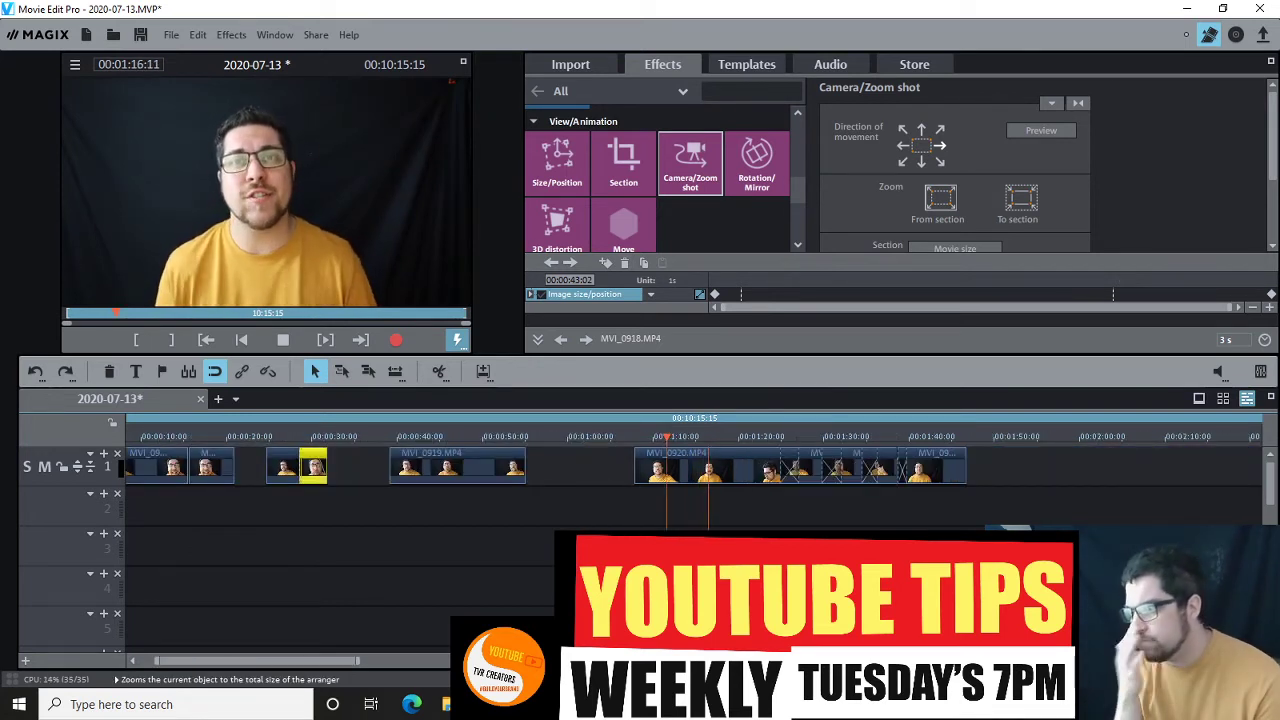
{"action": "key", "text": "space"}
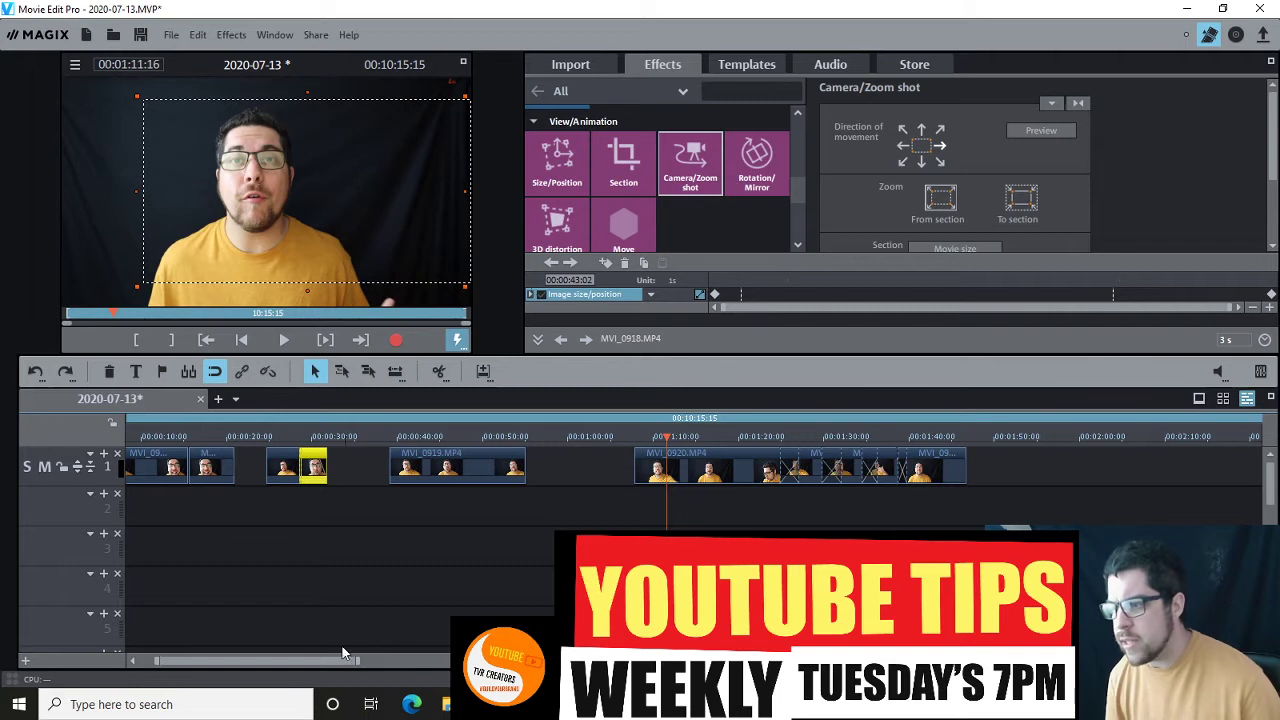
- Preview the opening clip from near the start, then select MVI_0917
{"action": "left_click_drag", "start_coordinate": [337, 662], "coordinate": [325, 662]}
{"action": "left_click", "coordinate": [200, 565]}
{"action": "key", "text": "space"}
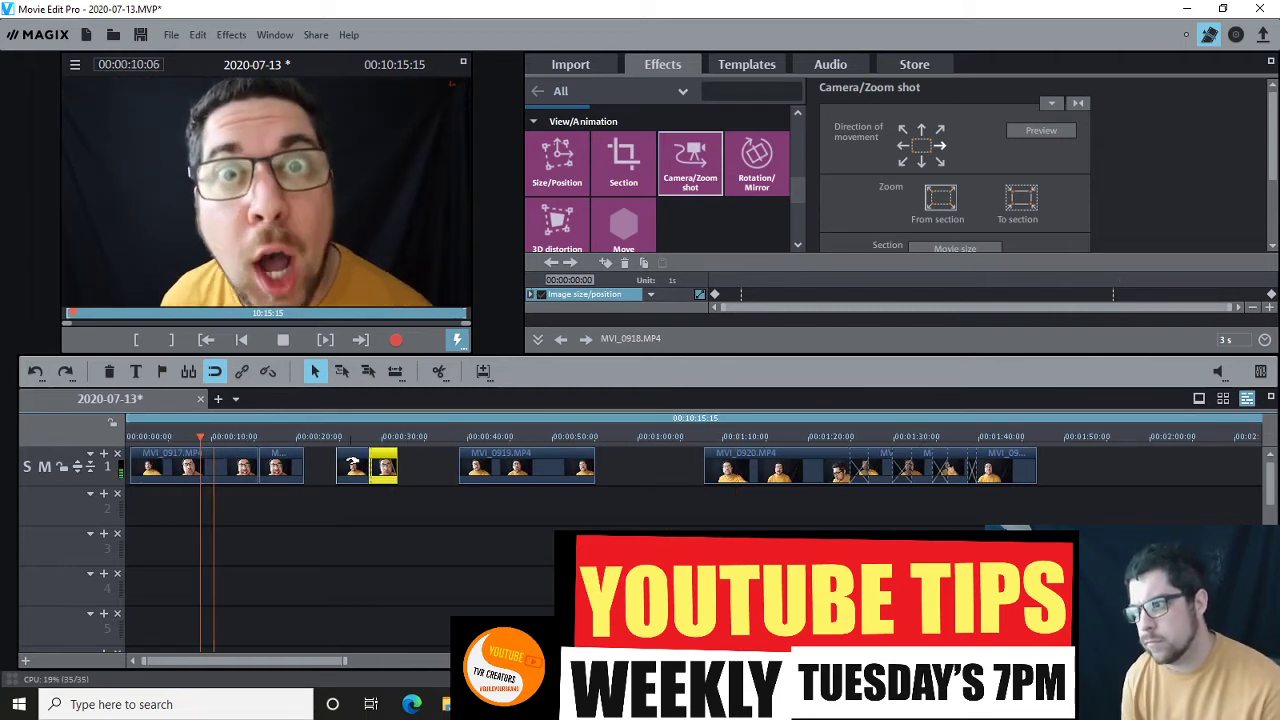
{"action": "key", "text": "space"}
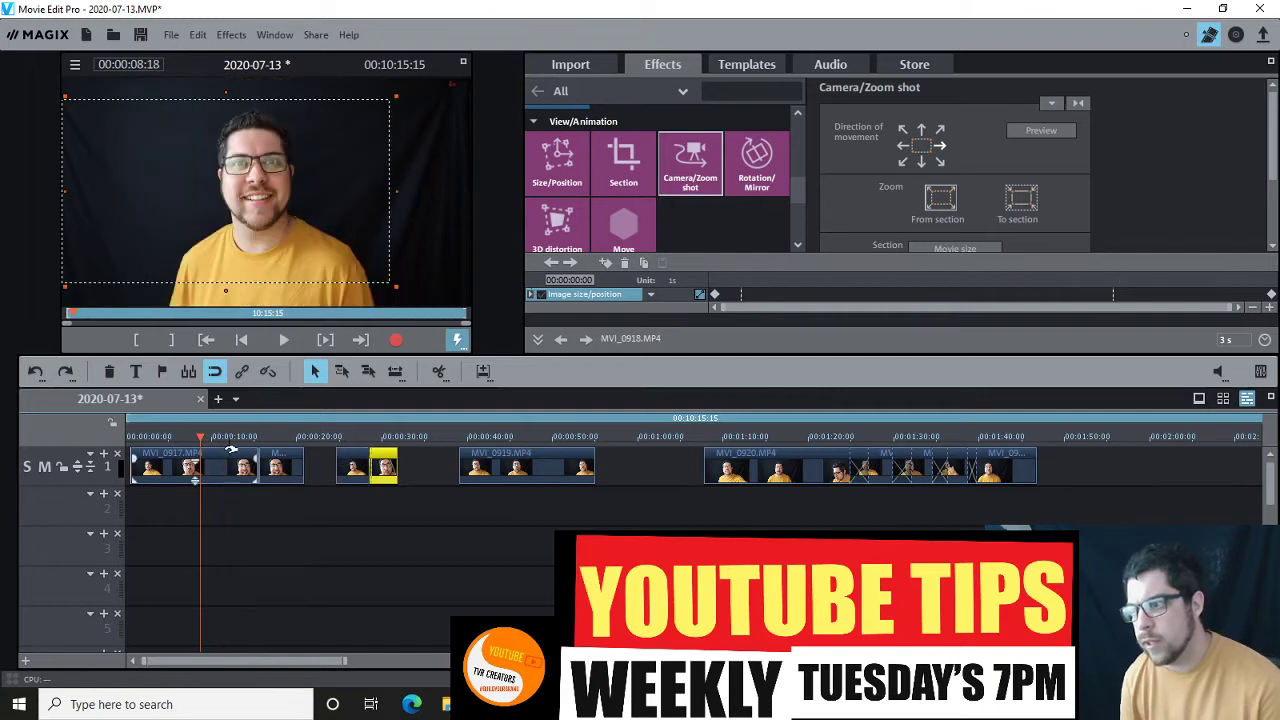
{"action": "left_click", "coordinate": [190, 467]}
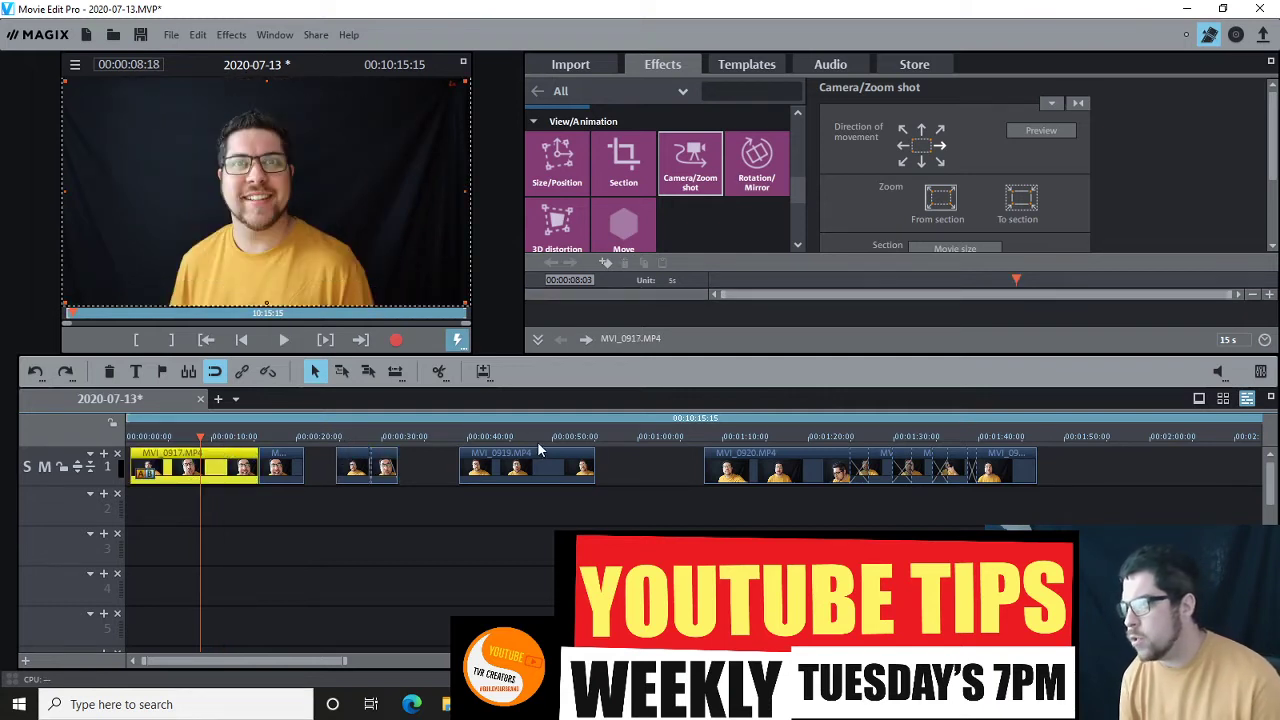
- Move MVI_0917 to the end of track 1 near 2:00 and show the caption templates
{"action": "left_click_drag", "start_coordinate": [240, 452], "coordinate": [1222, 456]}
{"action": "left_click_drag", "start_coordinate": [327, 660], "coordinate": [427, 660]}
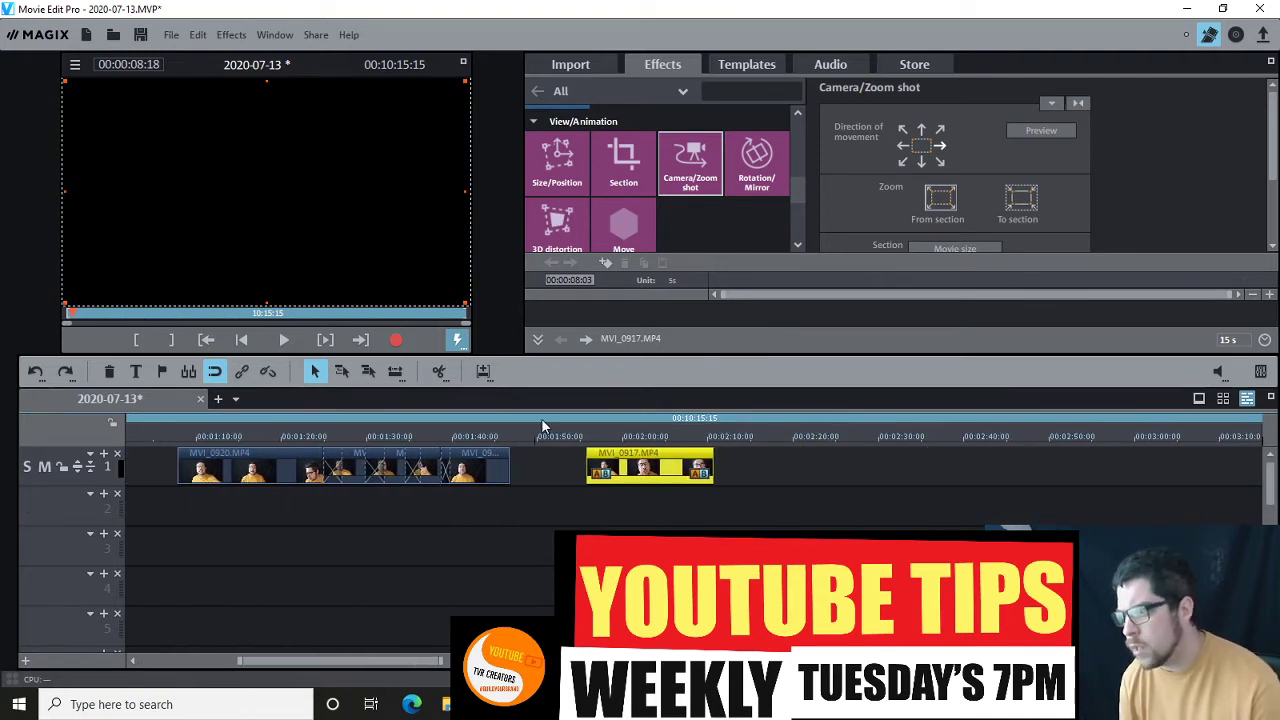
{"action": "left_click", "coordinate": [633, 440]}
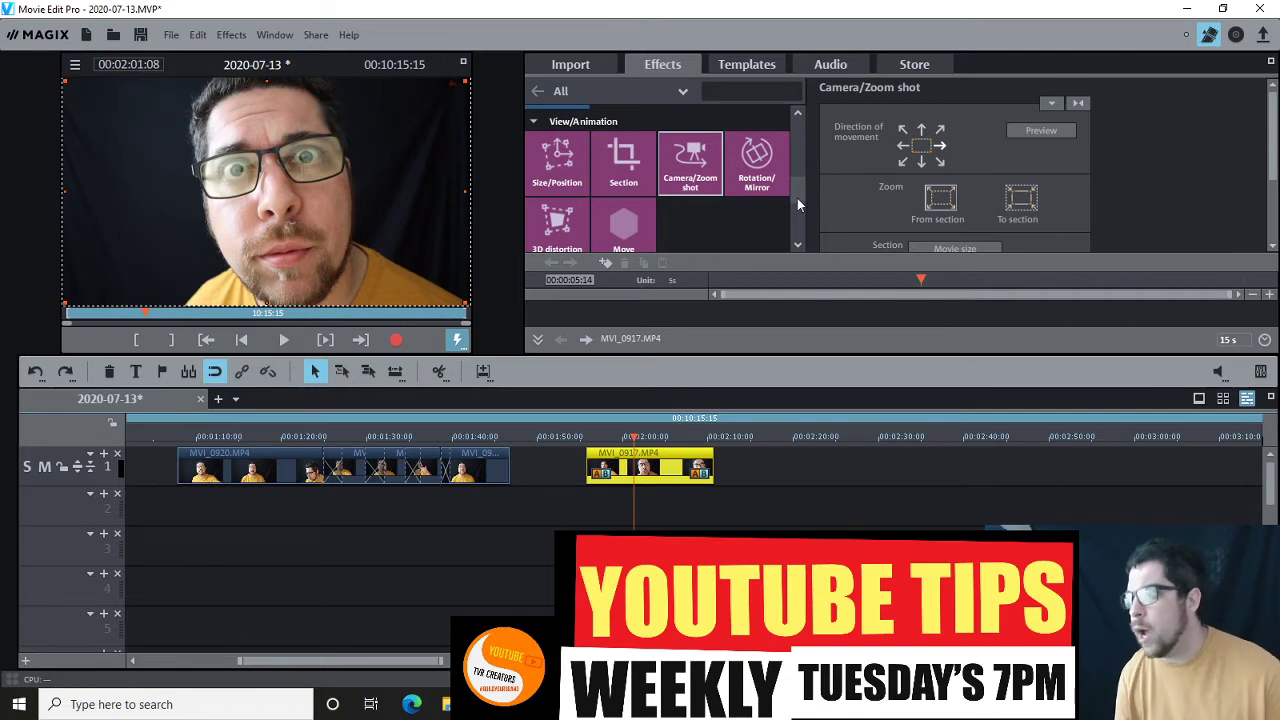
{"action": "scroll", "coordinate": [791, 184], "scroll_direction": "up", "scroll_amount": 2}
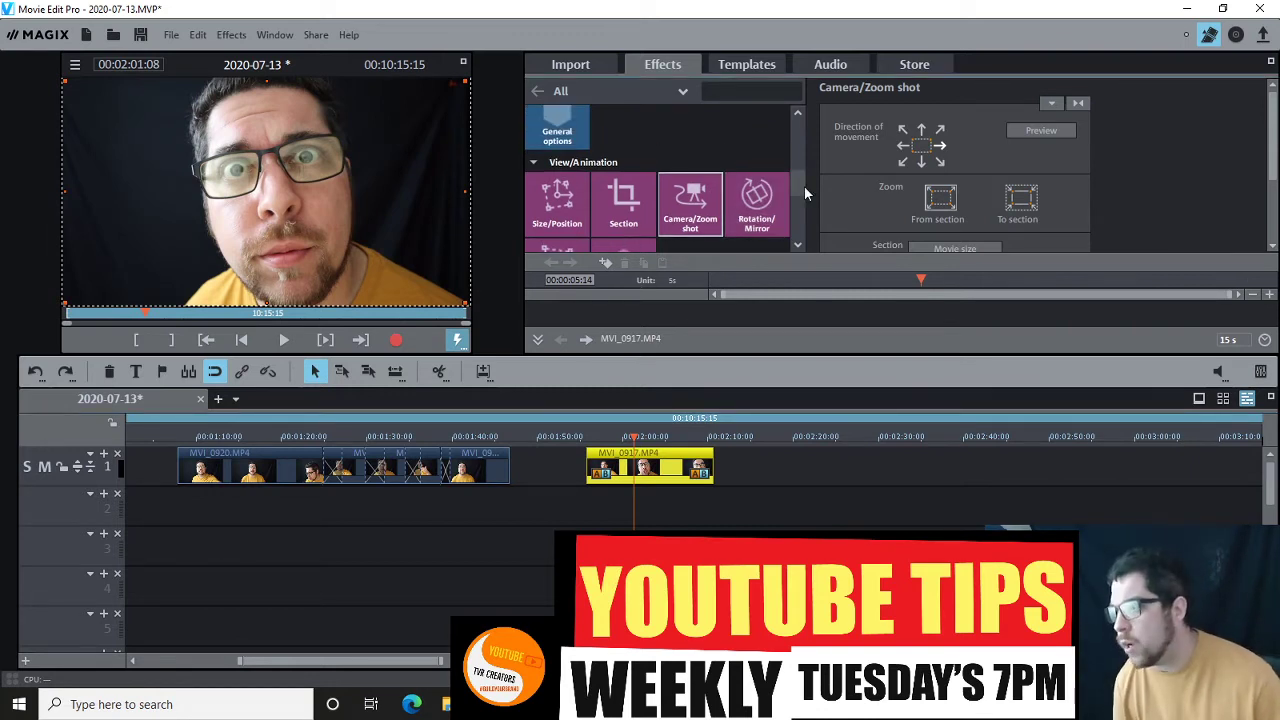
{"action": "left_click", "coordinate": [720, 64]}
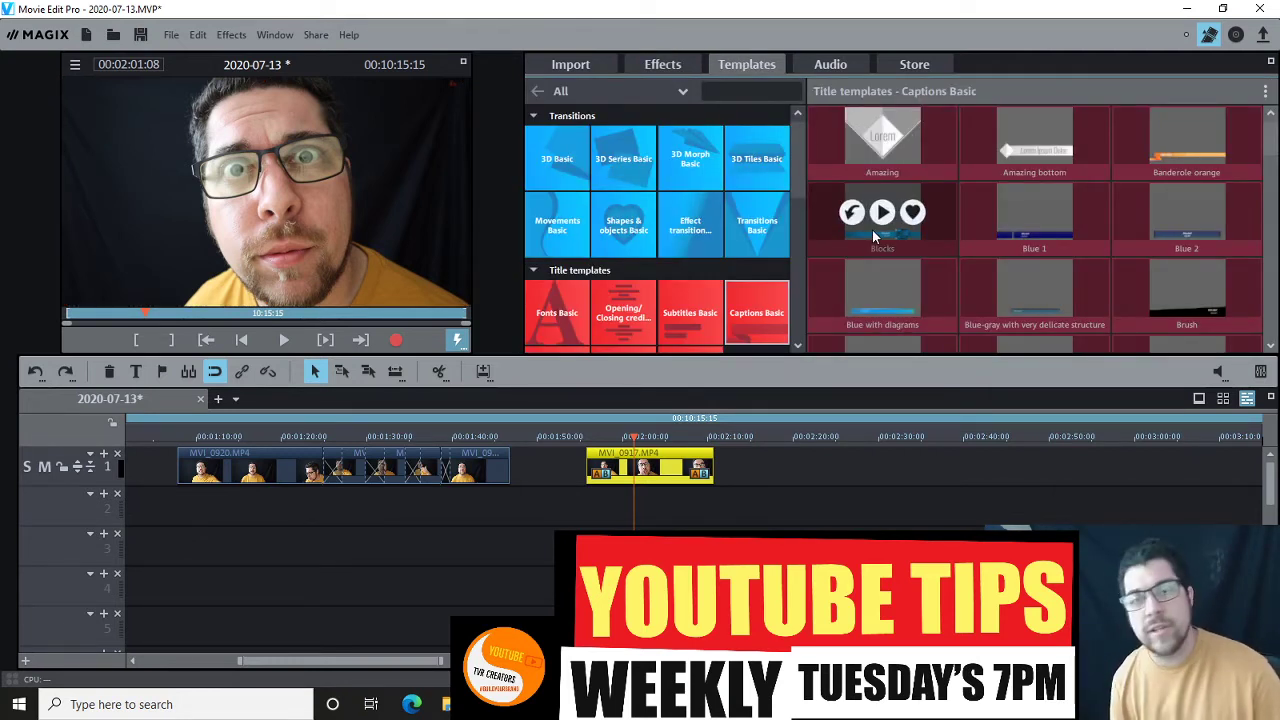
- Place a Blocks caption reading 'Hello ALI' on track 2 above MVI_0917
{"action": "left_click_drag", "start_coordinate": [872, 229], "coordinate": [626, 505]}
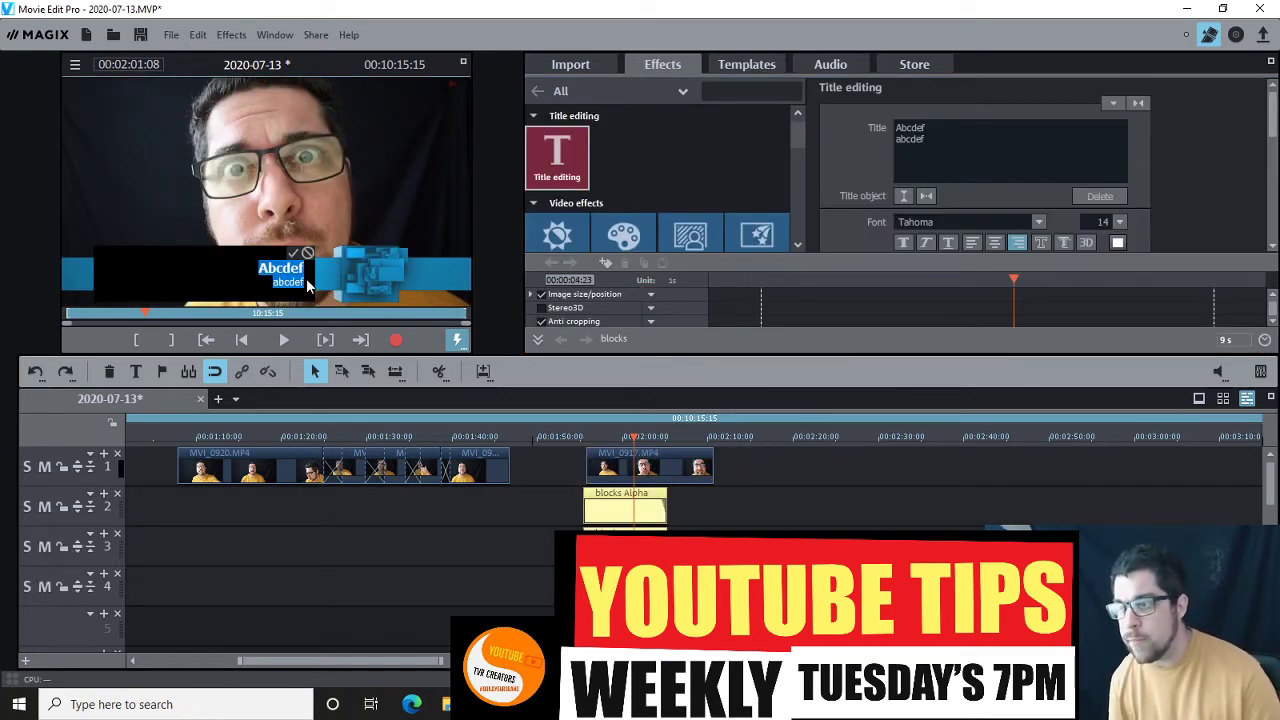
{"action": "type", "text": "Hello ALI"}
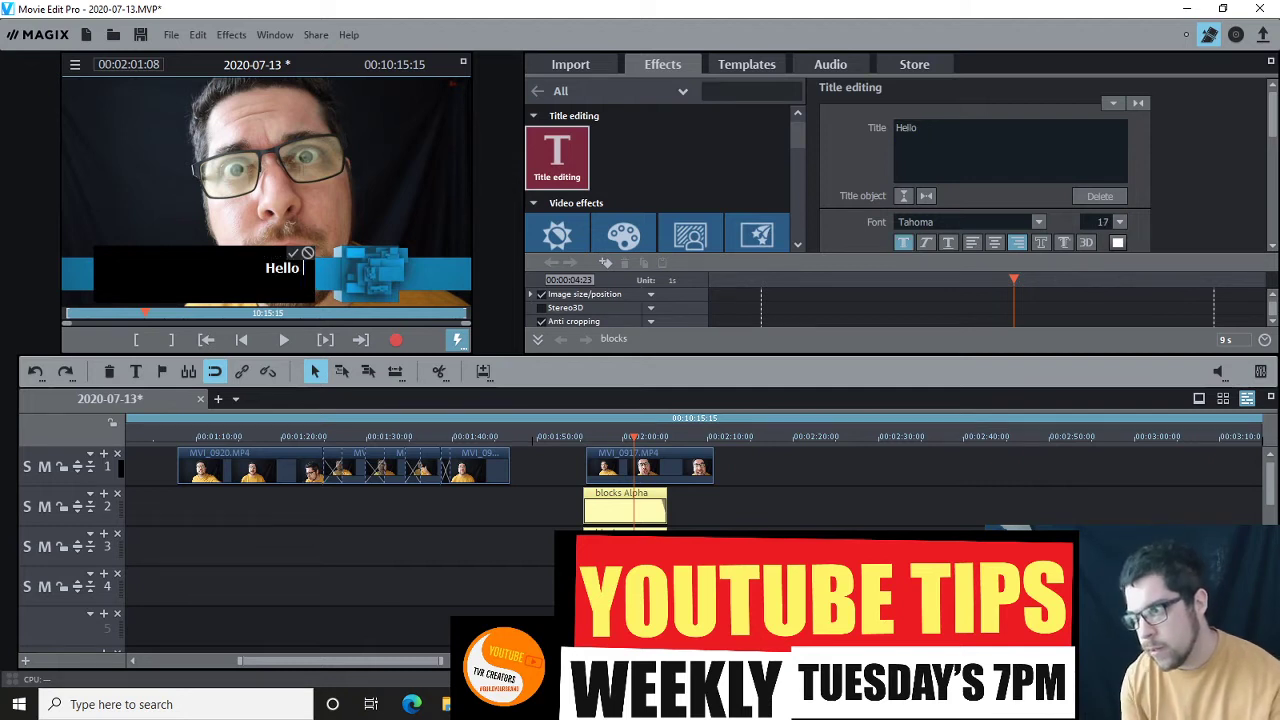
{"action": "left_click", "coordinate": [293, 253]}
- Preview the caption from 1:54:17, then select the blocks Alpha title clip
{"action": "left_click", "coordinate": [576, 446]}
{"action": "left_click", "coordinate": [593, 501]}
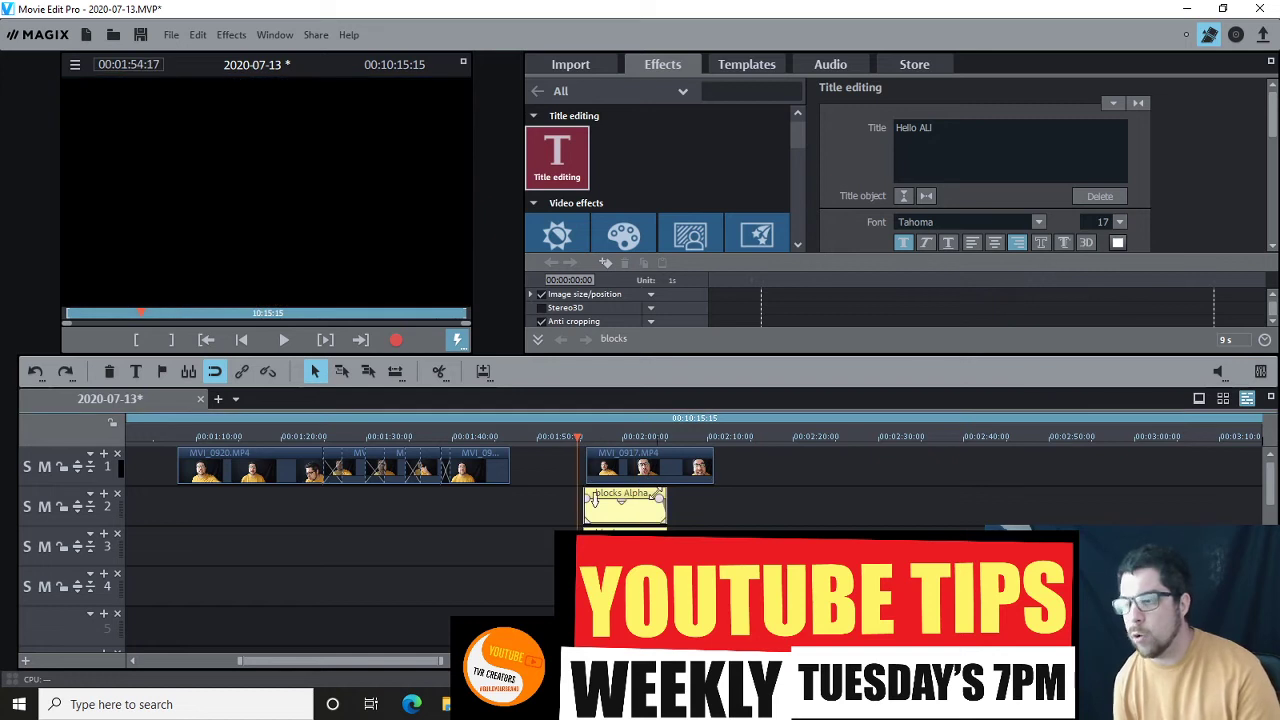
{"action": "key", "text": "space"}
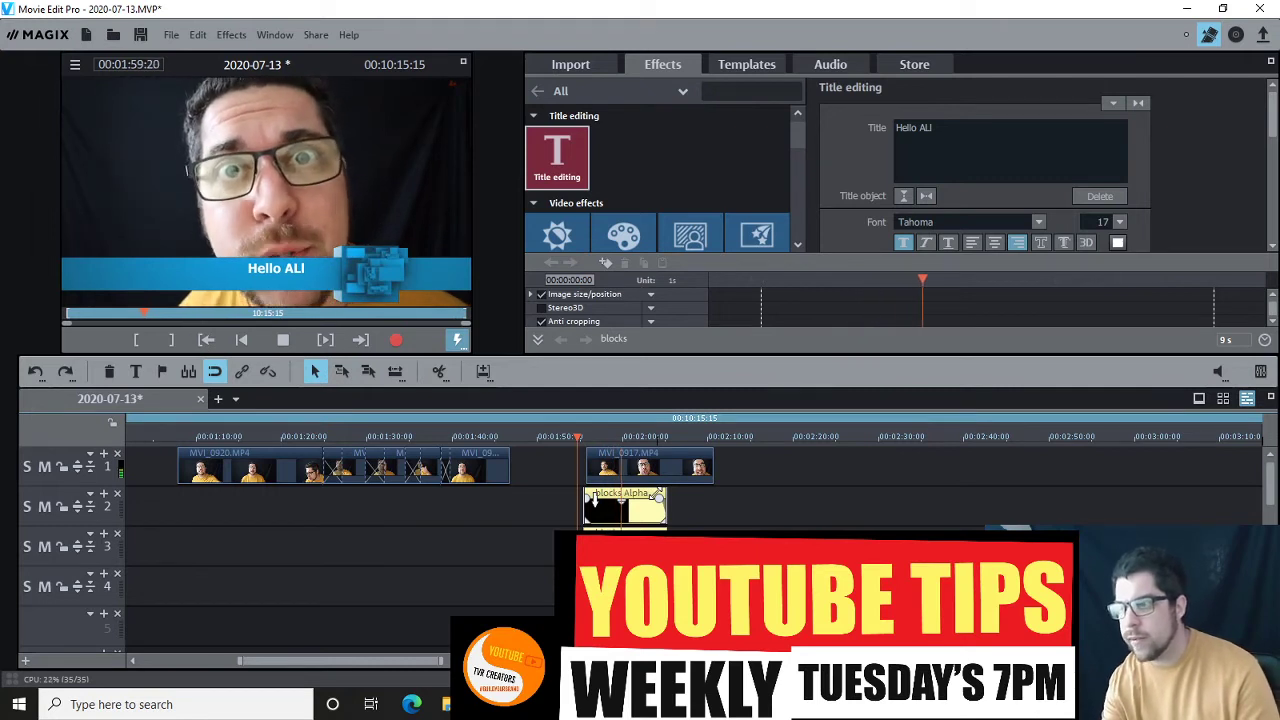
{"action": "key", "text": "space"}
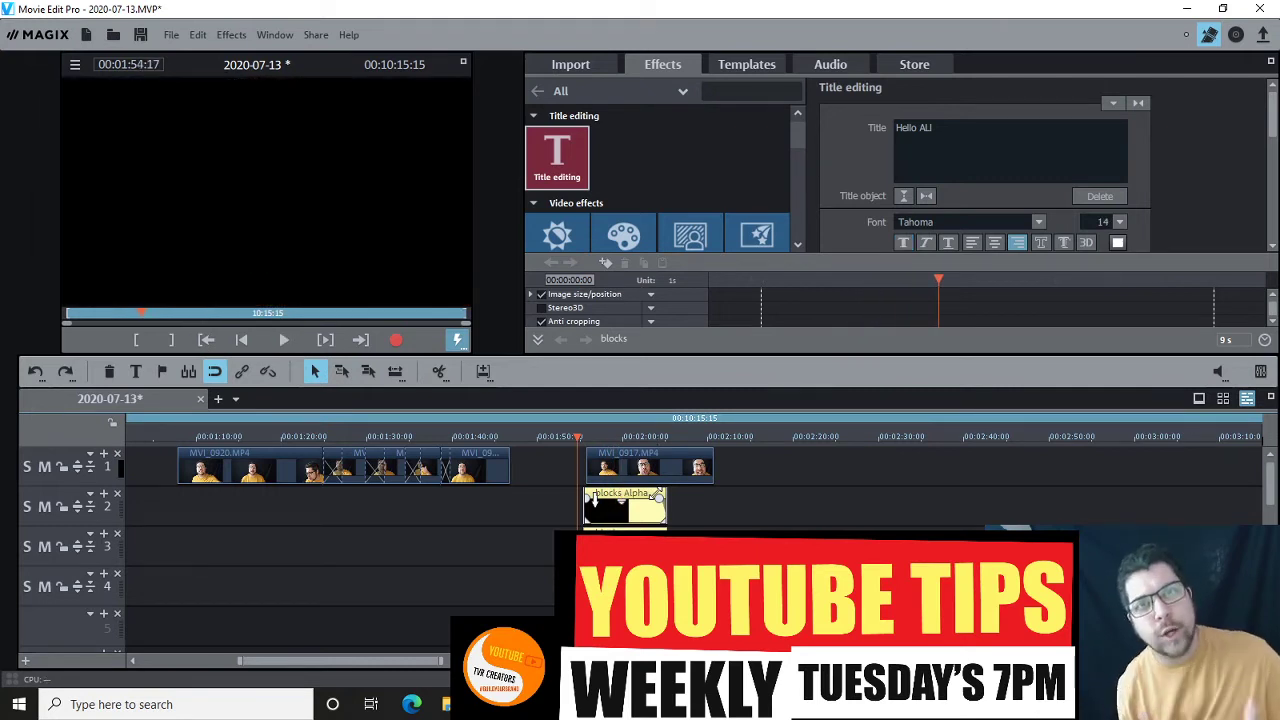
{"action": "left_click", "coordinate": [718, 522]}
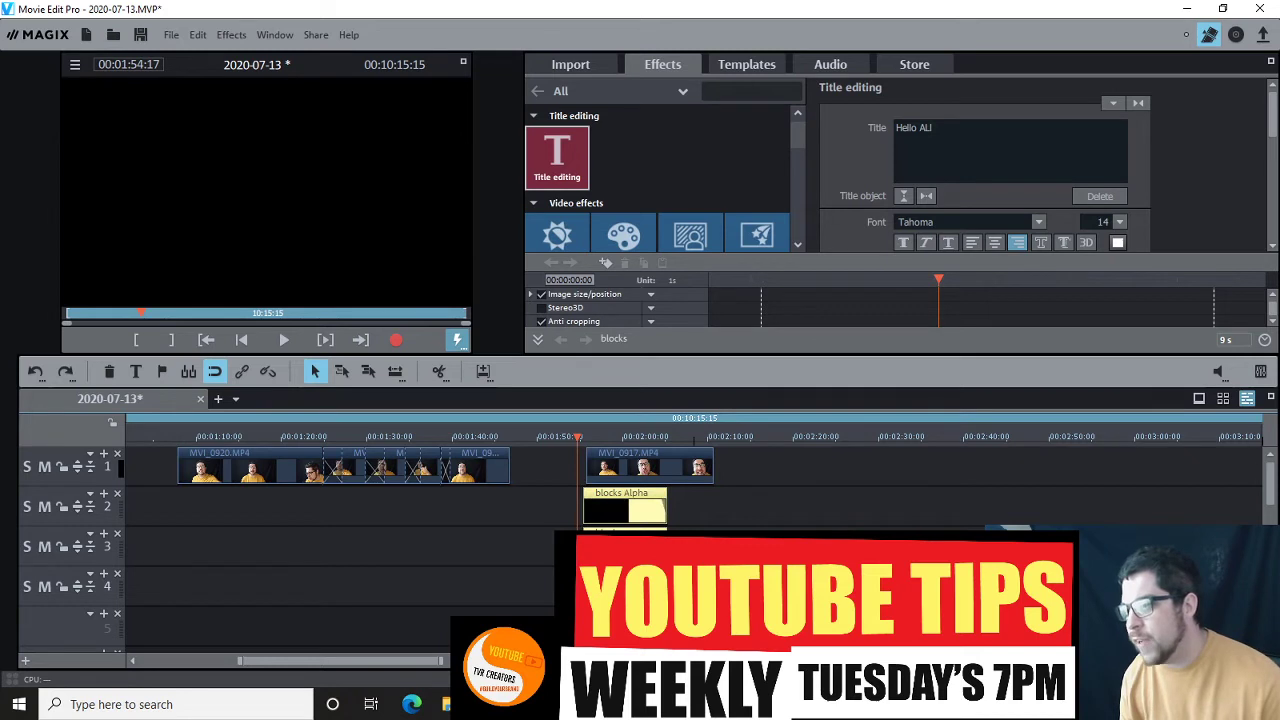
{"action": "left_click", "coordinate": [615, 512]}
- Delete the caption clip and apply the Color video effect to MVI_0917
{"action": "key", "text": "Delete"}
{"action": "left_click", "coordinate": [646, 466]}
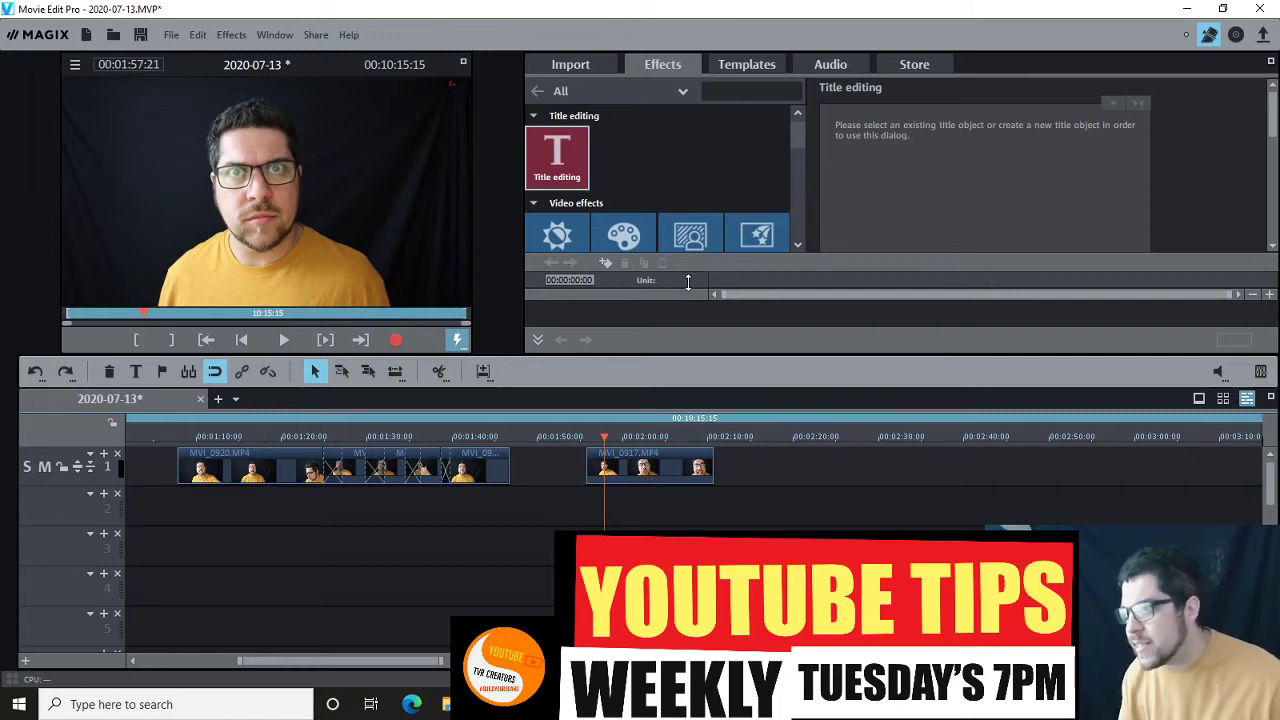
{"action": "mouse_move", "coordinate": [793, 139]}
{"action": "left_mouse_down"}
{"action": "mouse_move", "coordinate": [797, 196]}
{"action": "mouse_move", "coordinate": [795, 133]}
{"action": "left_mouse_up"}
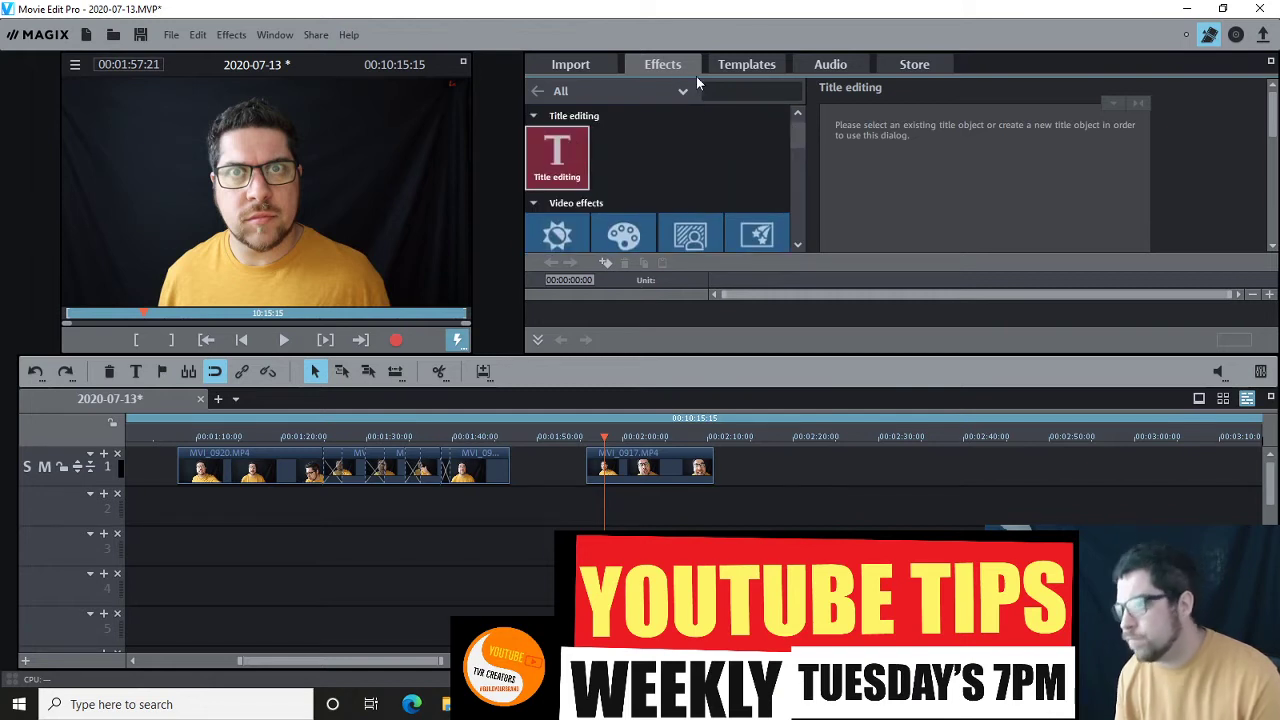
{"action": "left_click_drag", "start_coordinate": [800, 138], "coordinate": [800, 152]}
{"action": "left_click", "coordinate": [624, 169]}
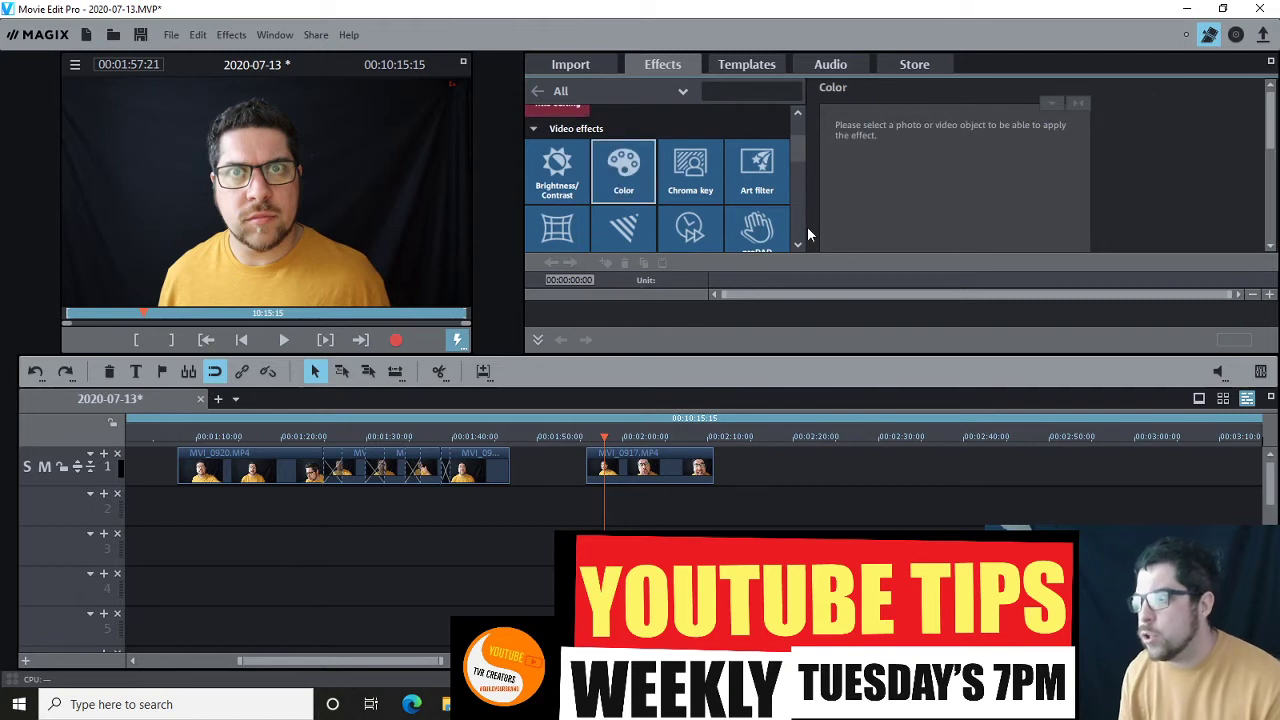
{"action": "left_click", "coordinate": [650, 470]}
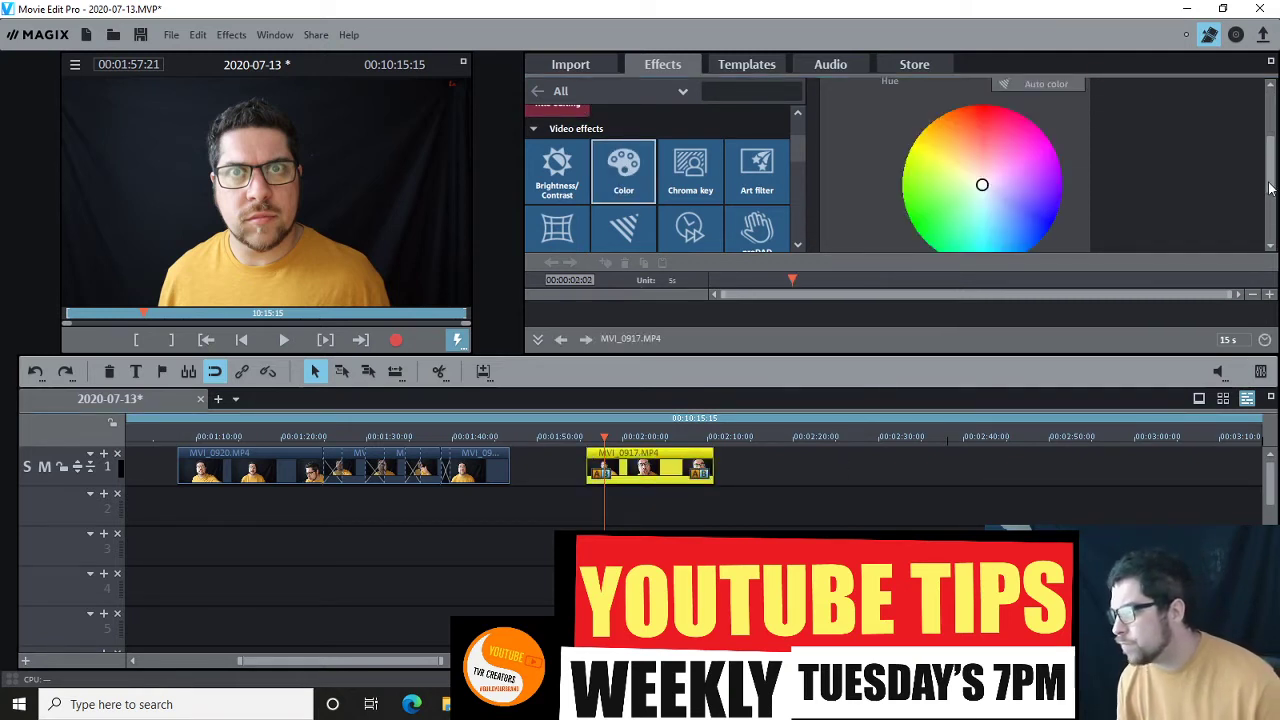
- Shift MVI_0917's hue toward red-orange and preview the warmer clip
{"action": "scroll", "coordinate": [1268, 168], "scroll_direction": "up", "scroll_amount": 1}
{"action": "scroll", "coordinate": [1268, 168], "scroll_direction": "down", "scroll_amount": 1}
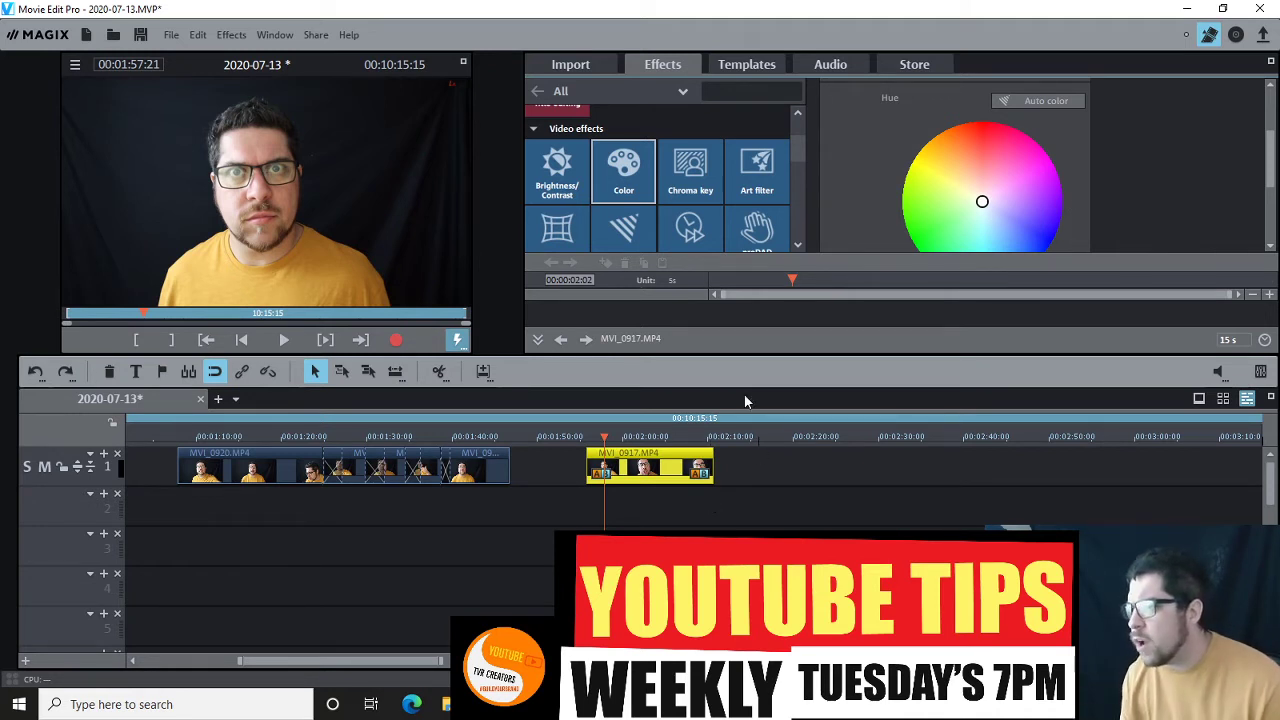
{"action": "mouse_move", "coordinate": [989, 204]}
{"action": "left_mouse_down"}
{"action": "mouse_move", "coordinate": [1000, 137]}
{"action": "mouse_move", "coordinate": [986, 134]}
{"action": "left_mouse_up"}
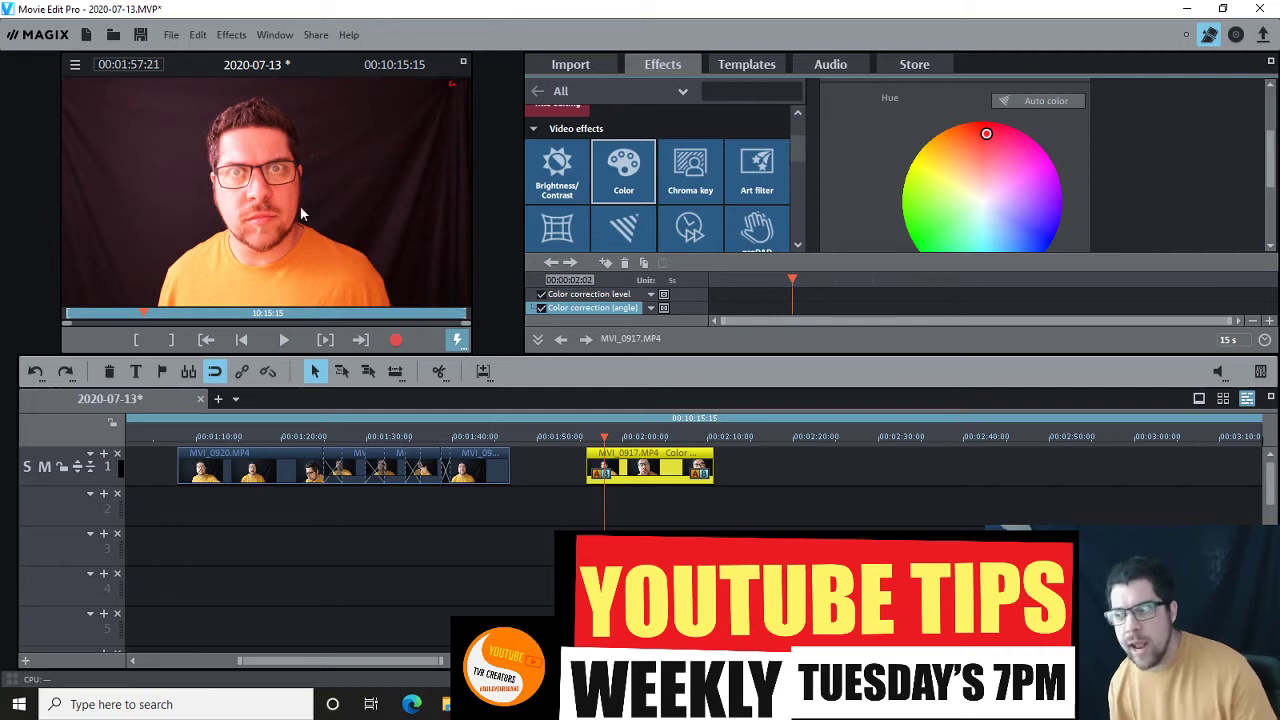
{"action": "key", "text": "space"}
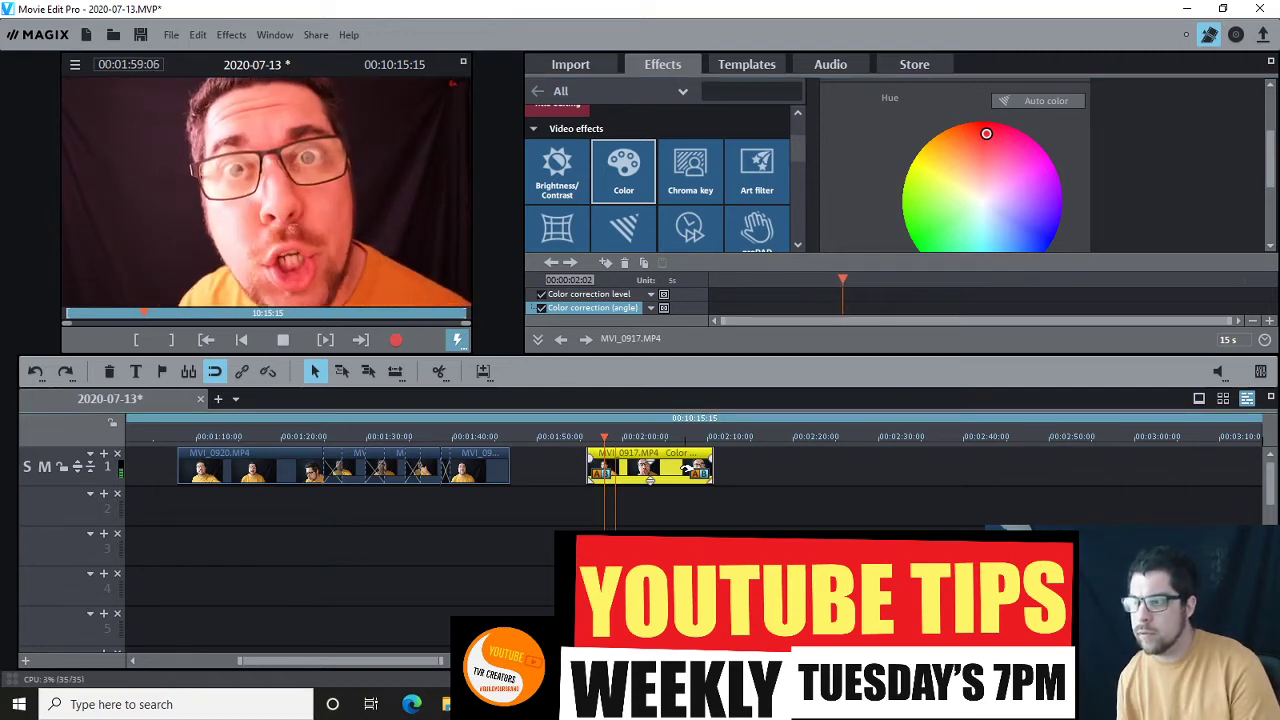
{"action": "key", "text": "space"}
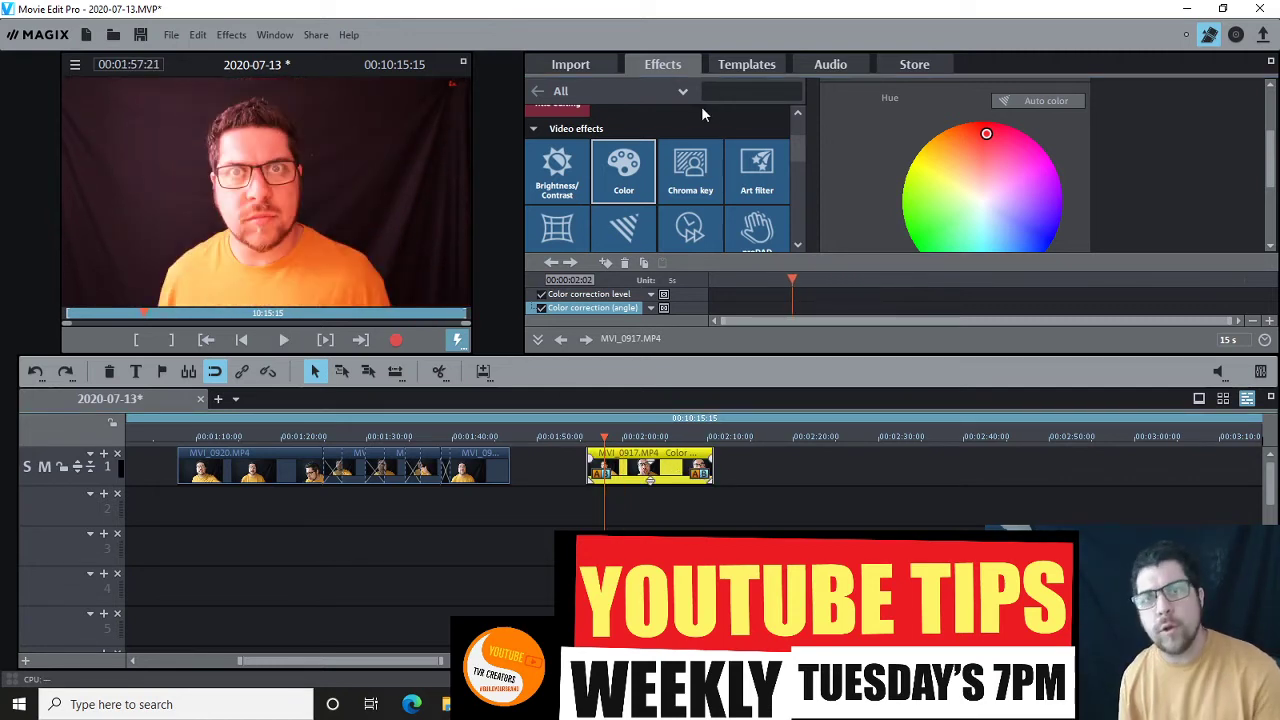
{"action": "left_click", "coordinate": [741, 64]}
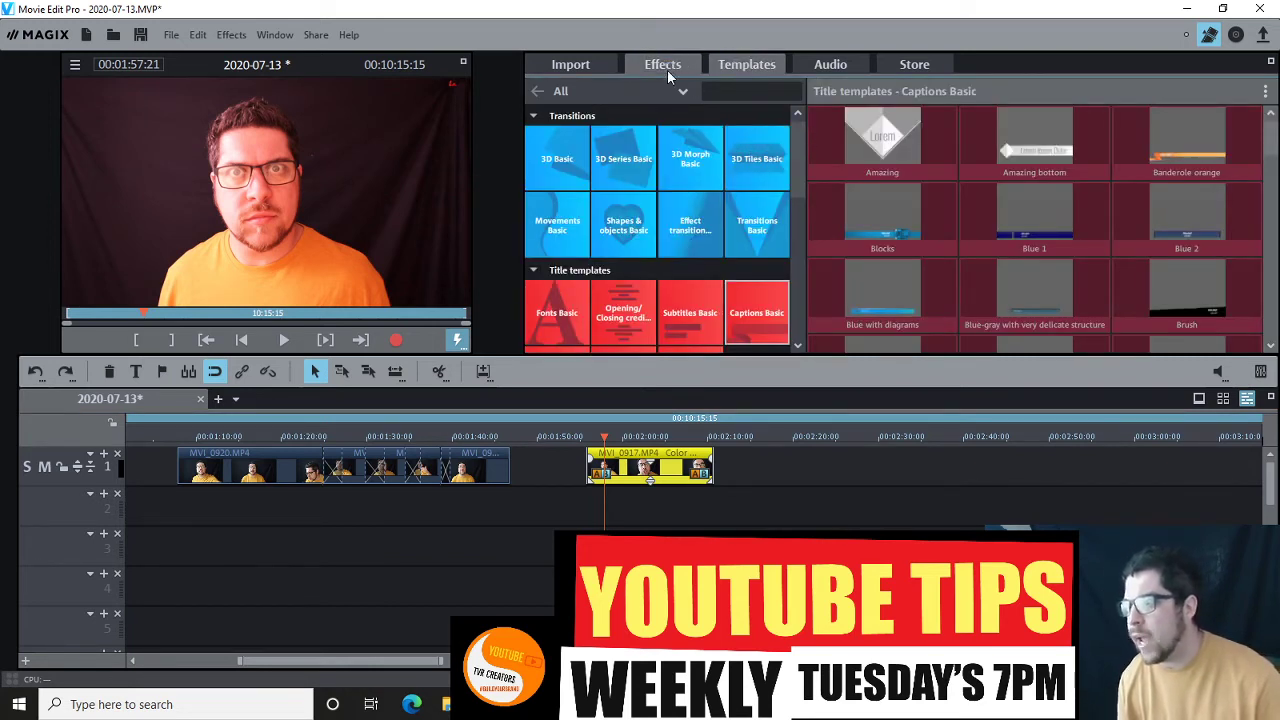
- Give MVI_0917's audio a long Reverb (7629 ms, 85.3% mix) and play it back
{"action": "left_click", "coordinate": [667, 68]}
{"action": "scroll", "coordinate": [709, 182], "scroll_direction": "down", "scroll_amount": 5}
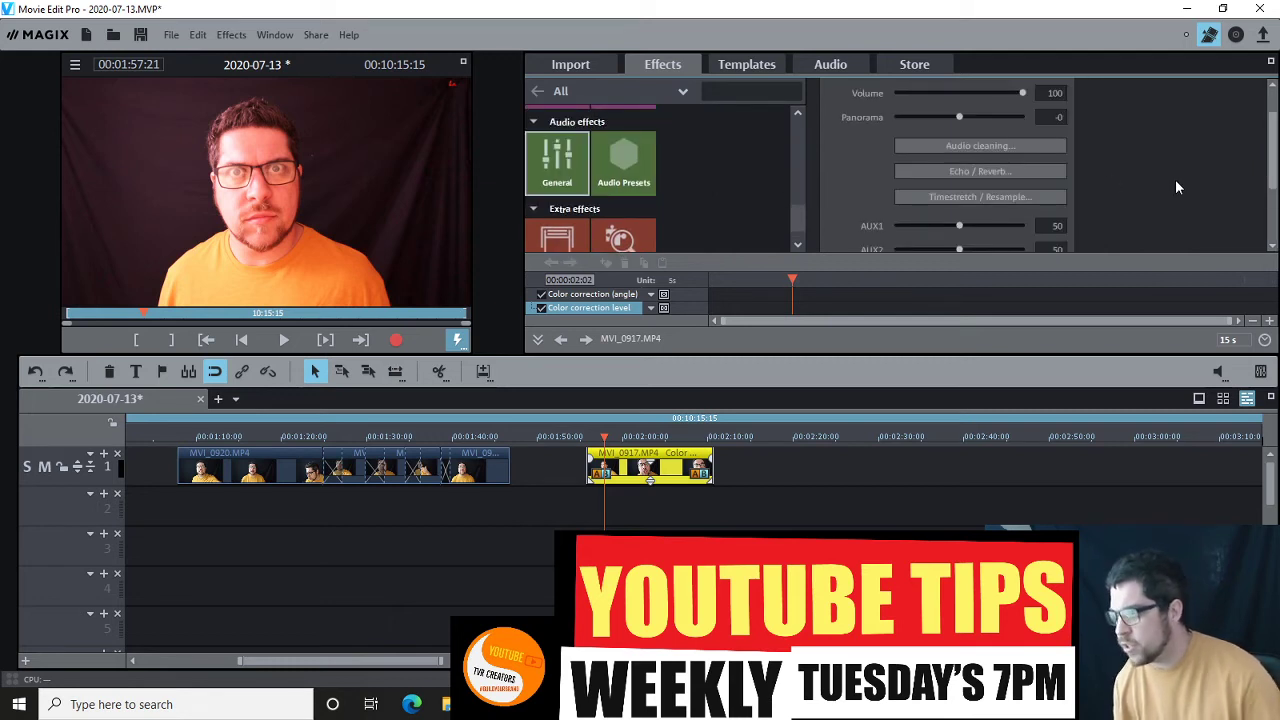
{"action": "scroll", "coordinate": [1272, 141], "scroll_direction": "up", "scroll_amount": 1}
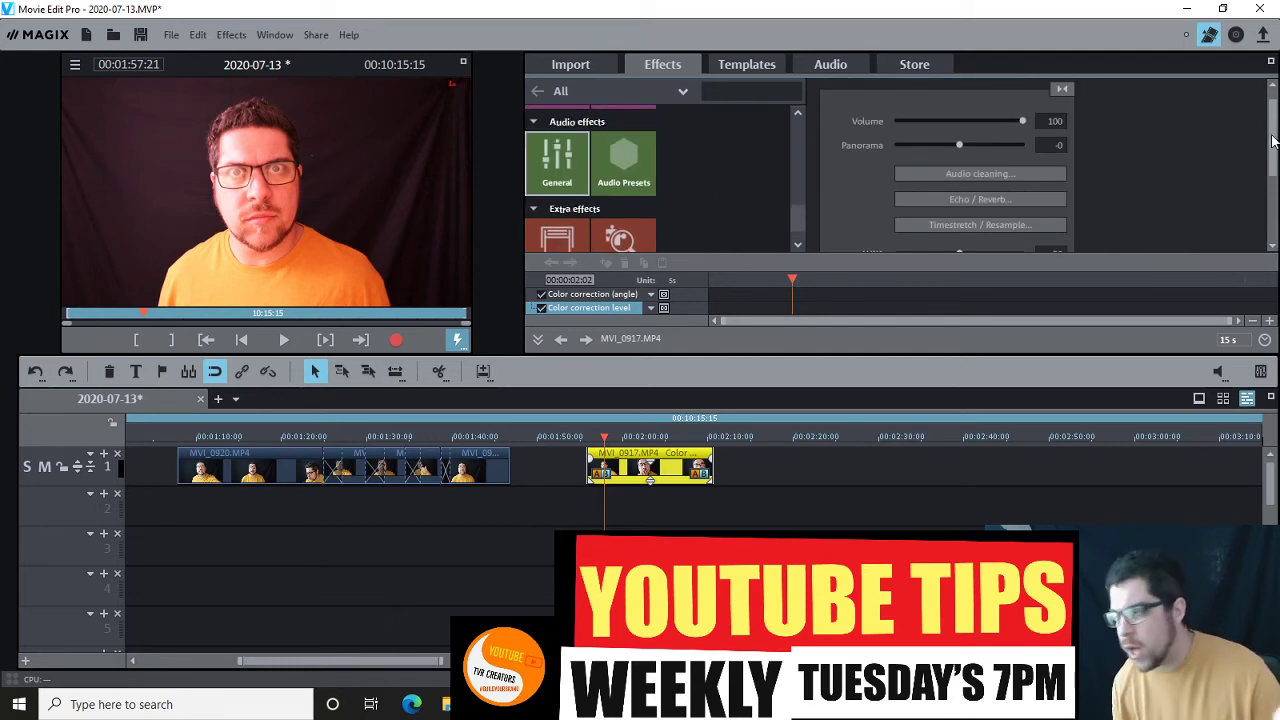
{"action": "scroll", "coordinate": [1272, 141], "scroll_direction": "down", "scroll_amount": 1}
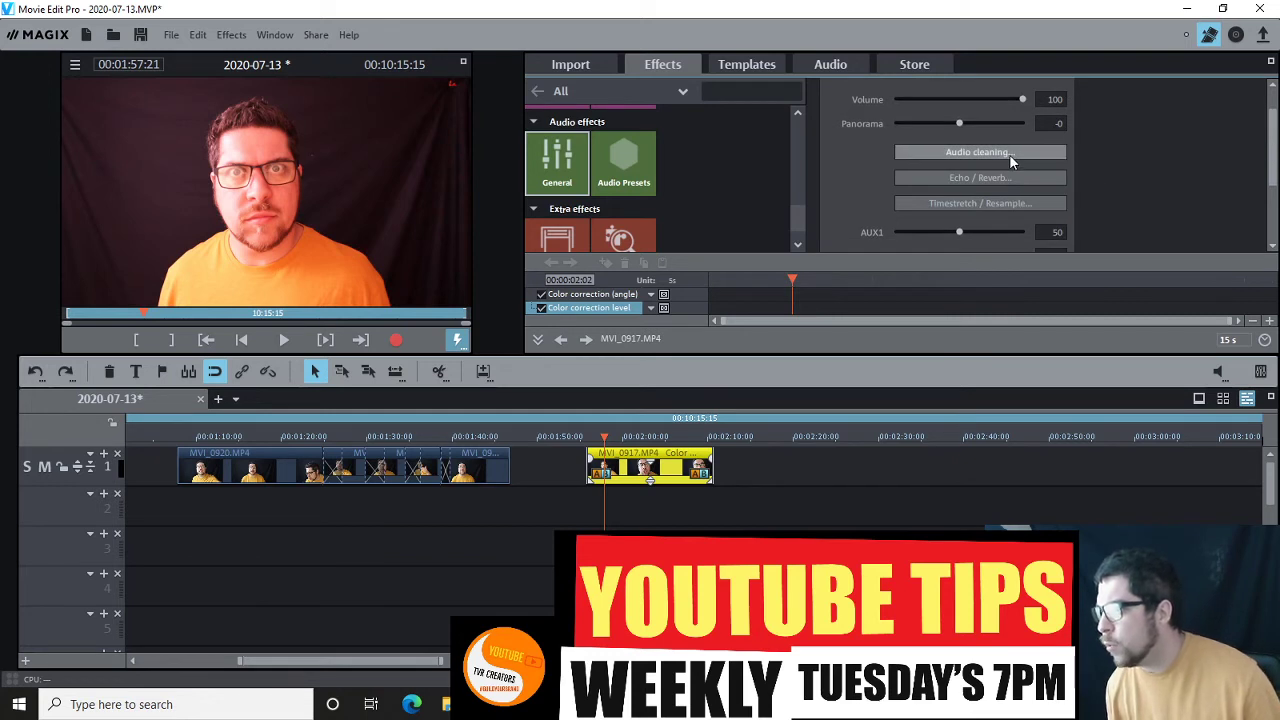
{"action": "left_click", "coordinate": [979, 178]}
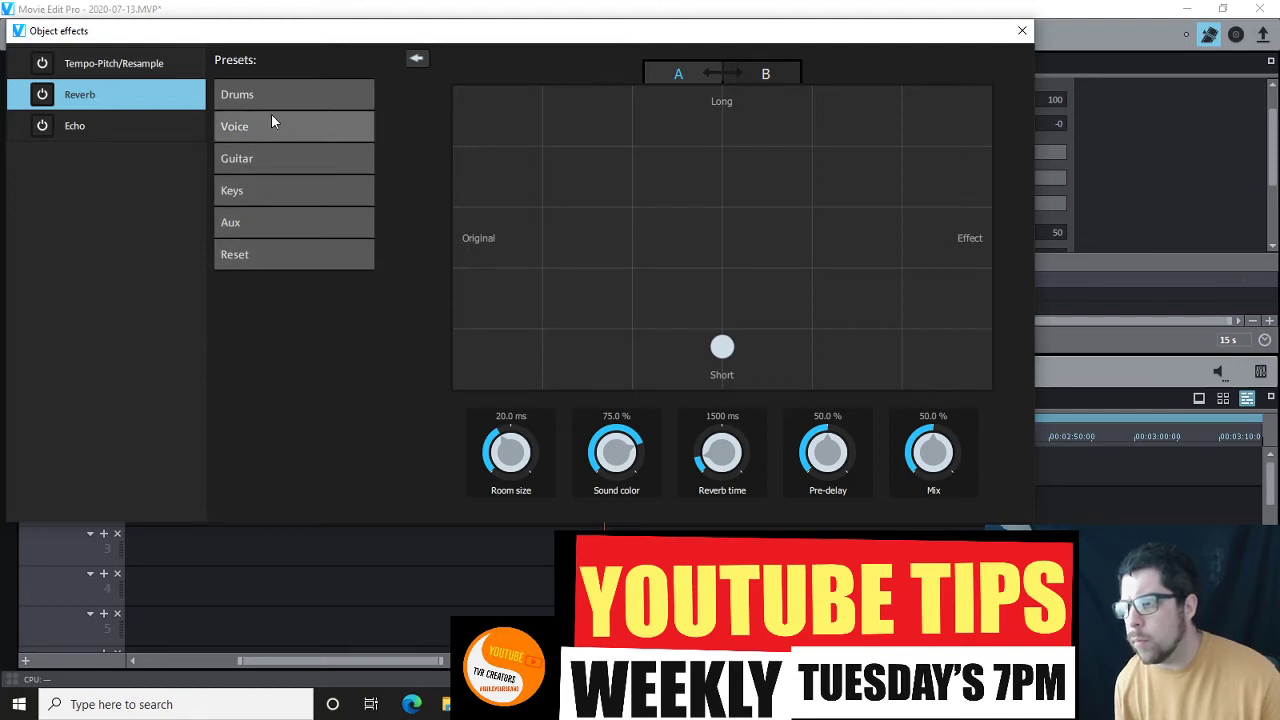
{"action": "left_click_drag", "start_coordinate": [729, 361], "coordinate": [913, 158]}
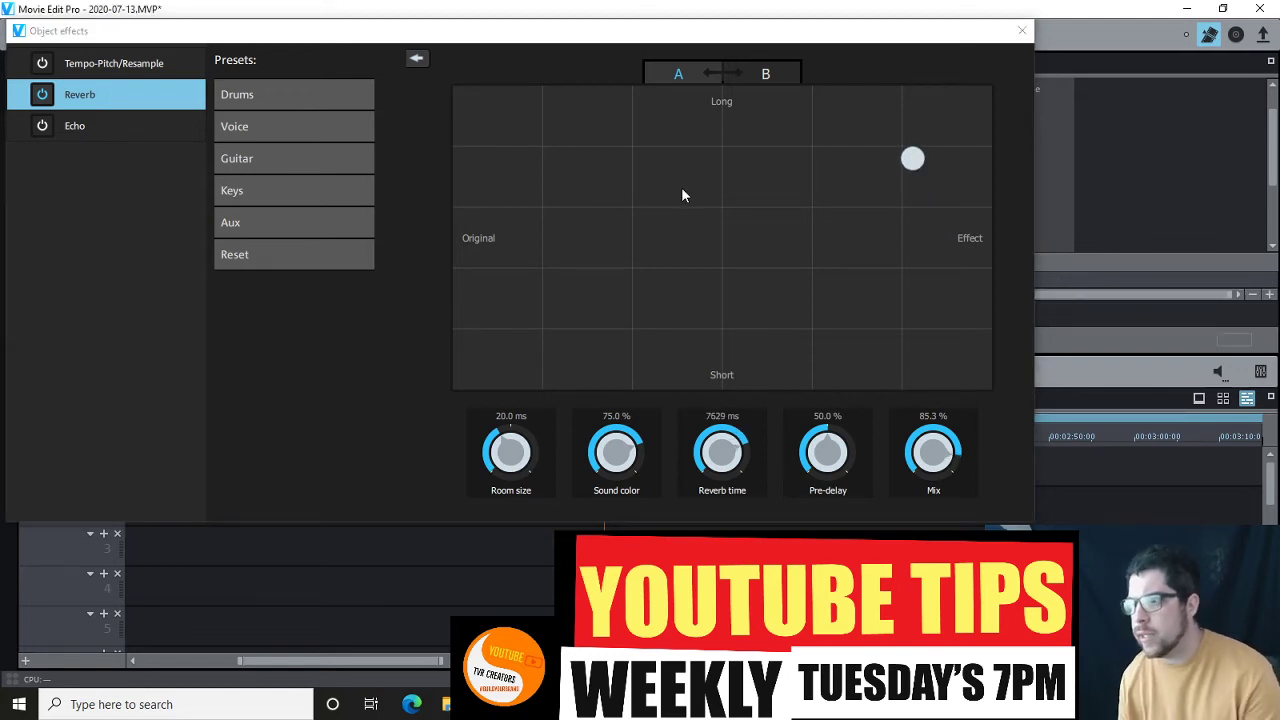
{"action": "left_click", "coordinate": [1021, 30]}
{"action": "key", "text": "space"}
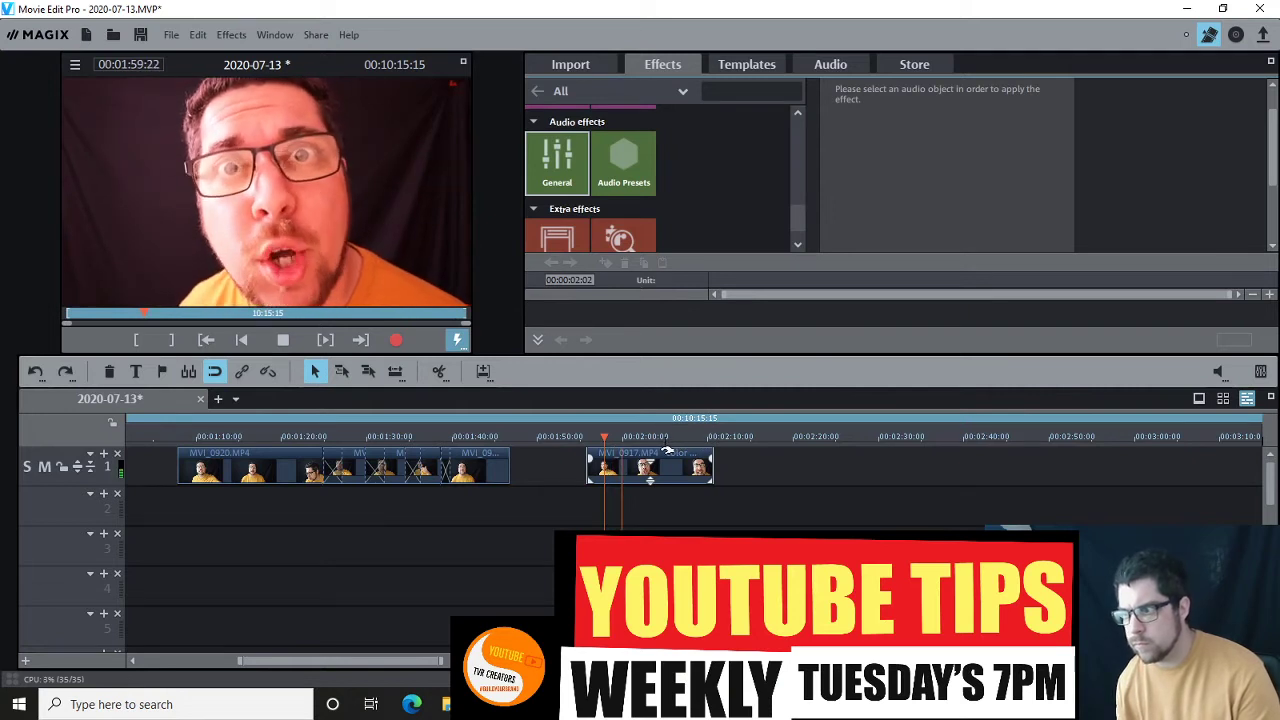
- Stop playback and shift MVI_0917's Color hue toward blue for a cool tint
{"action": "key", "text": "space"}
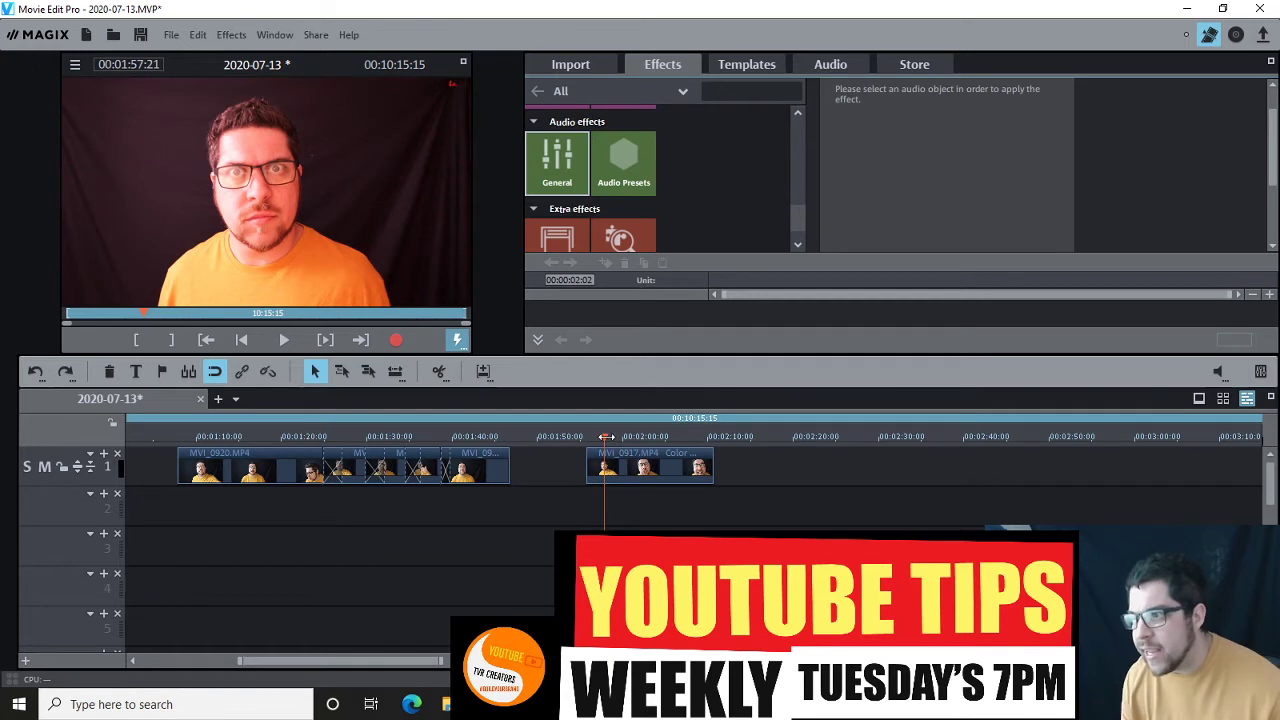
{"action": "left_click", "coordinate": [618, 437]}
{"action": "left_click_drag", "start_coordinate": [800, 217], "coordinate": [801, 109]}
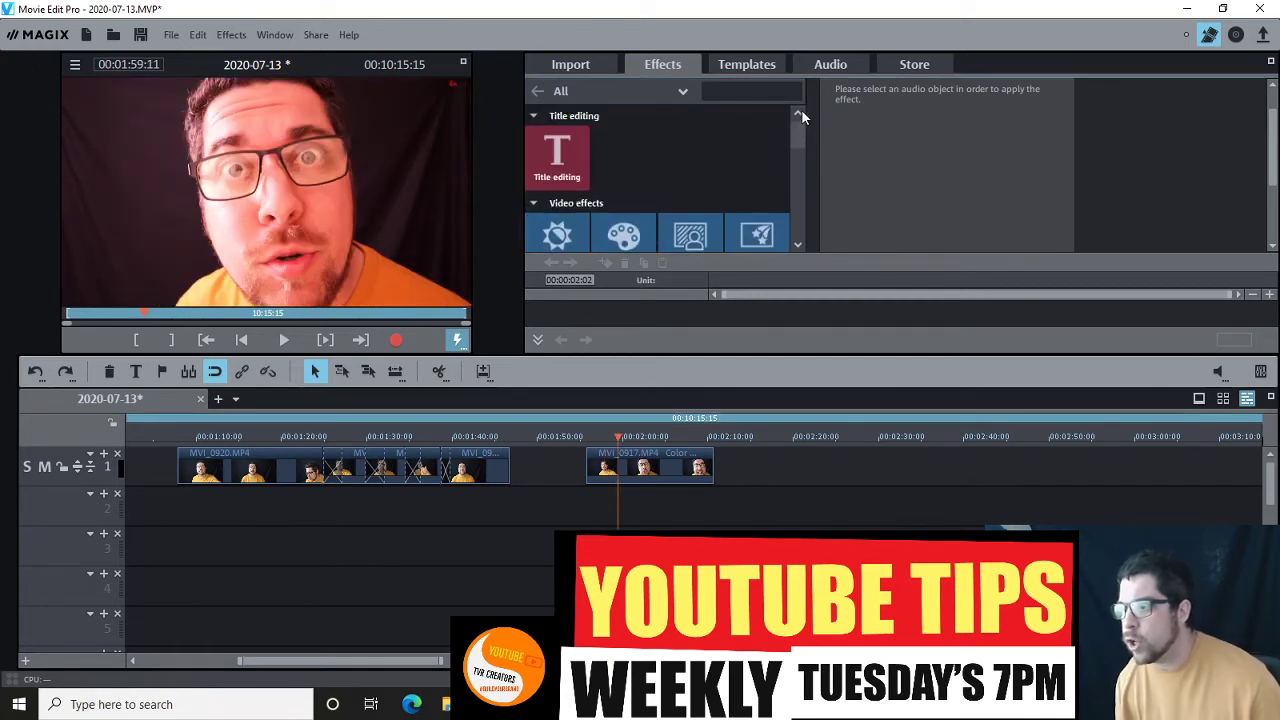
{"action": "scroll", "coordinate": [805, 135], "scroll_direction": "down", "scroll_amount": 1}
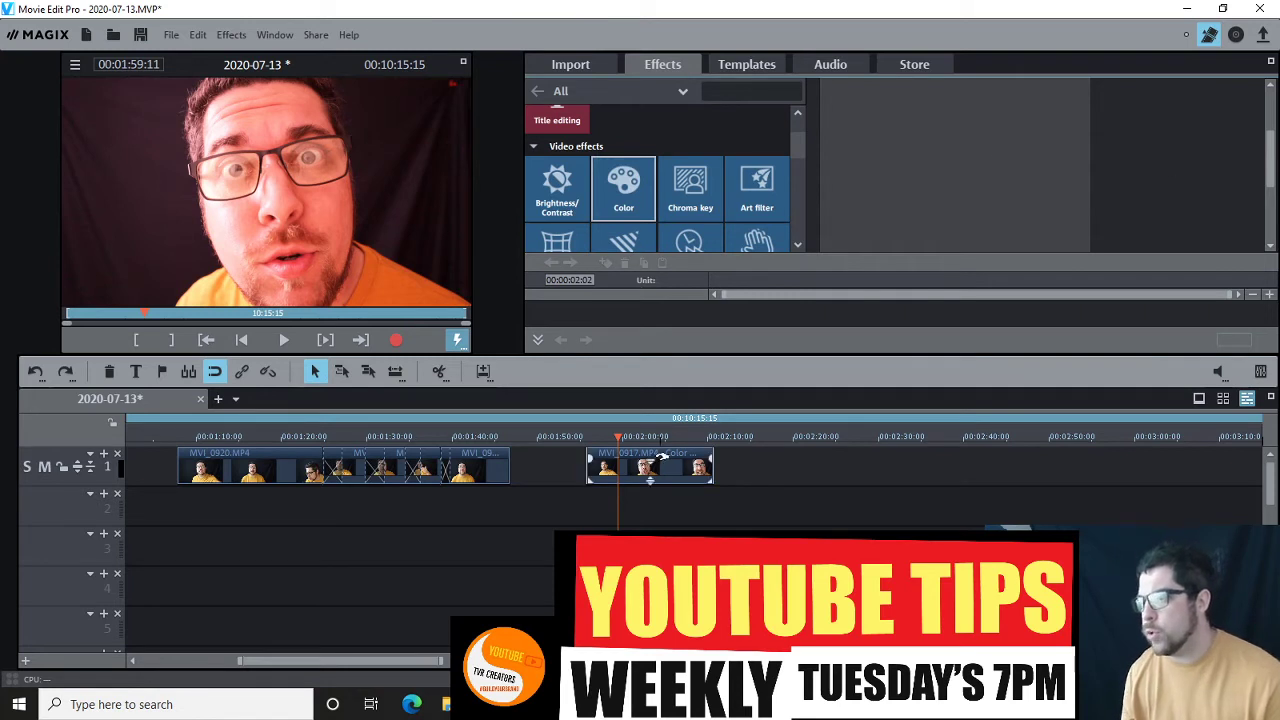
{"action": "mouse_move", "coordinate": [993, 129]}
{"action": "left_mouse_down"}
{"action": "mouse_move", "coordinate": [1044, 164]}
{"action": "mouse_move", "coordinate": [1046, 228]}
{"action": "left_mouse_up"}
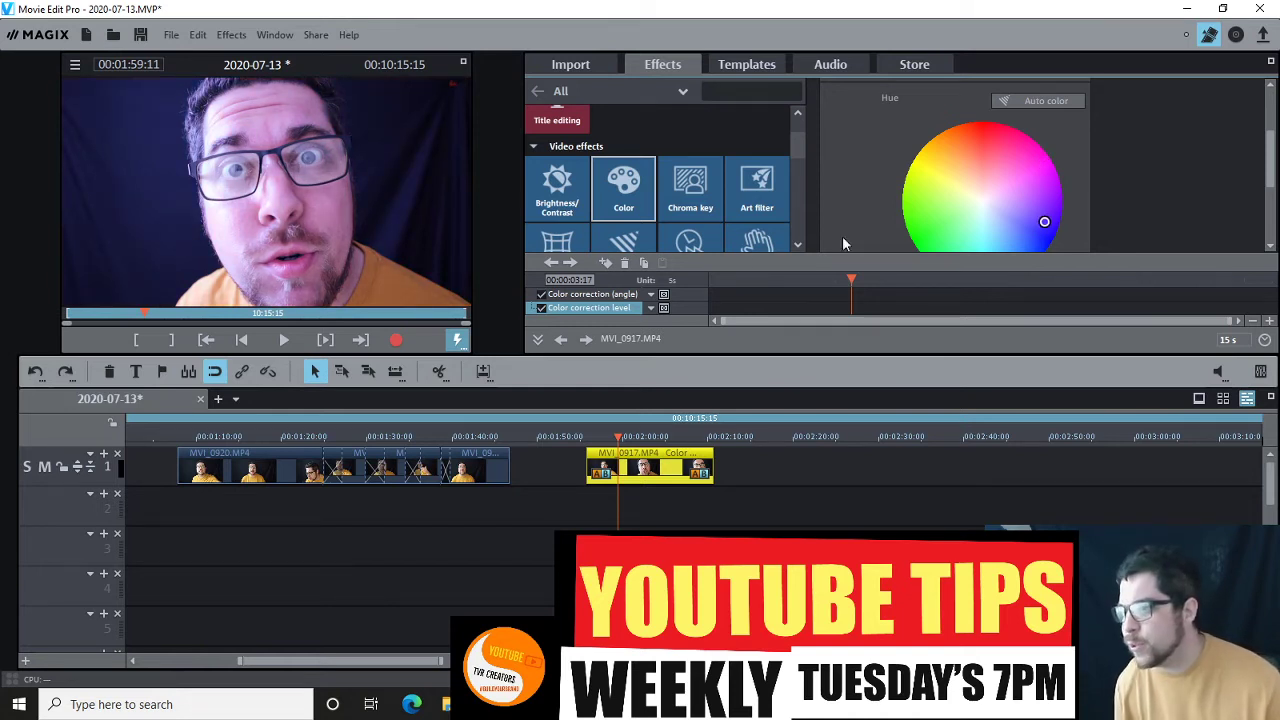
- Show the Deco > Full image-object templates and play the project
{"action": "left_click", "coordinate": [745, 63]}
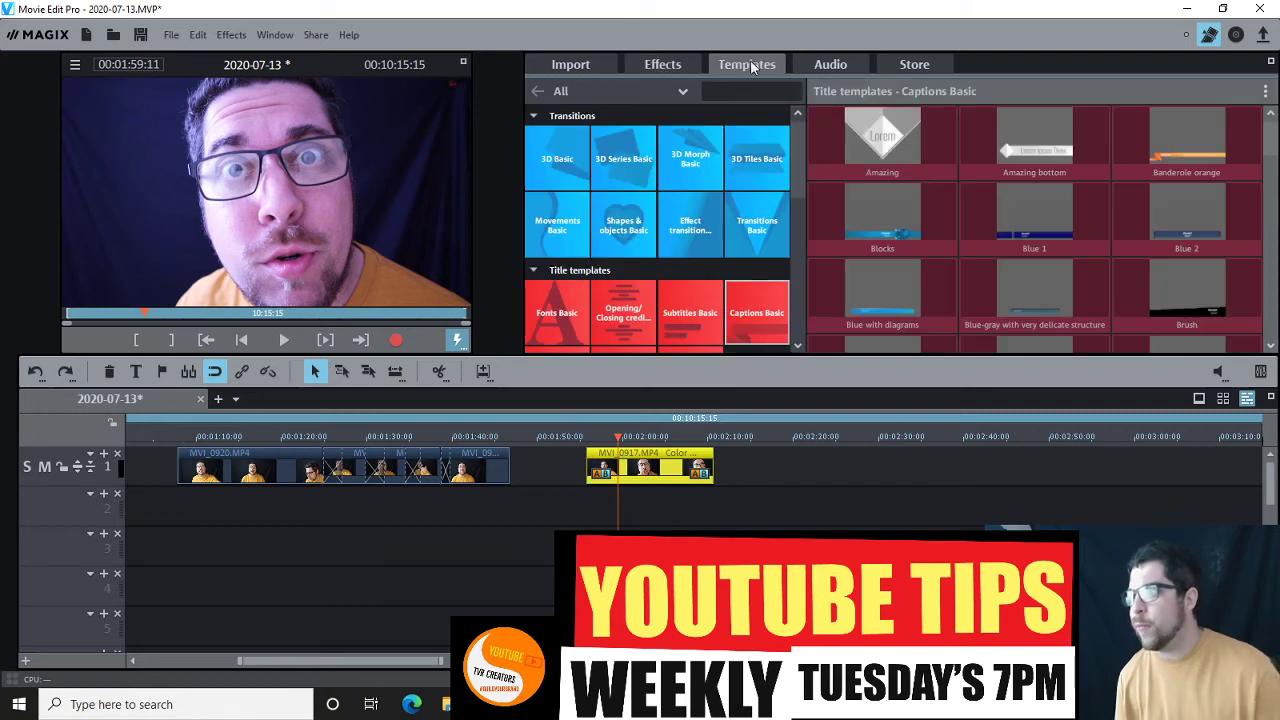
{"action": "left_click_drag", "start_coordinate": [798, 176], "coordinate": [782, 329]}
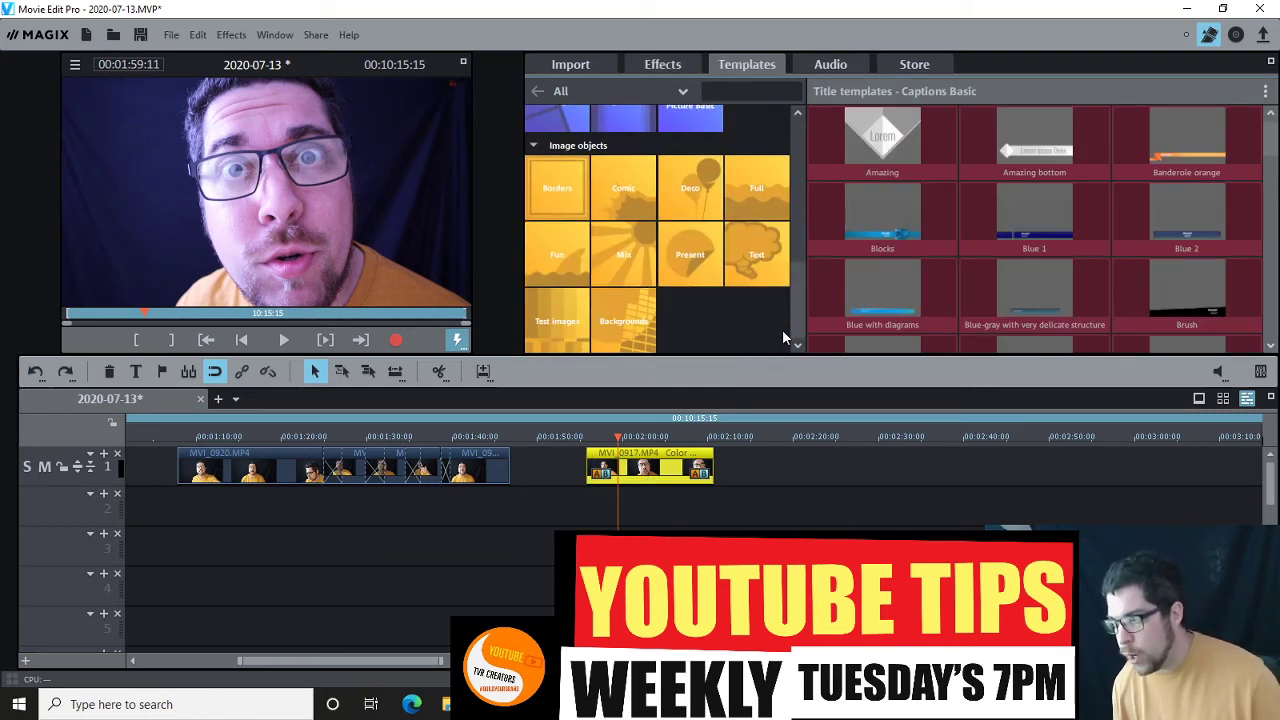
{"action": "left_click", "coordinate": [722, 201]}
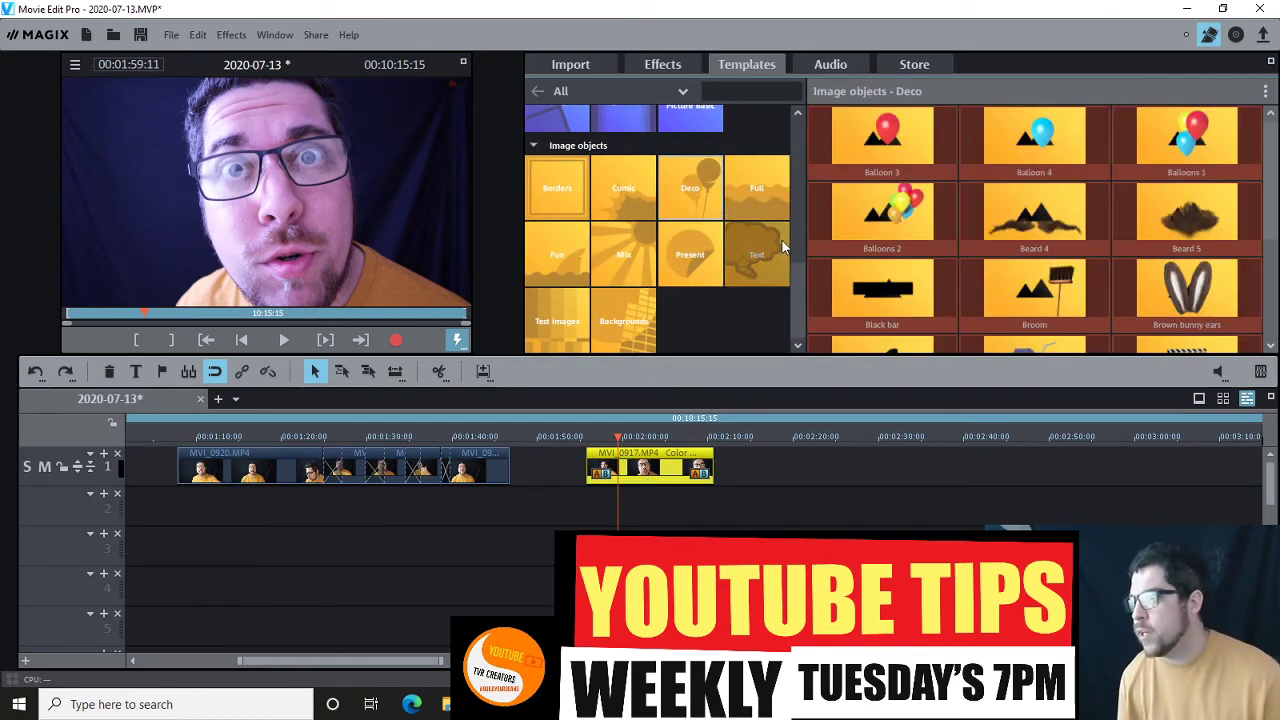
{"action": "mouse_move", "coordinate": [945, 172]}
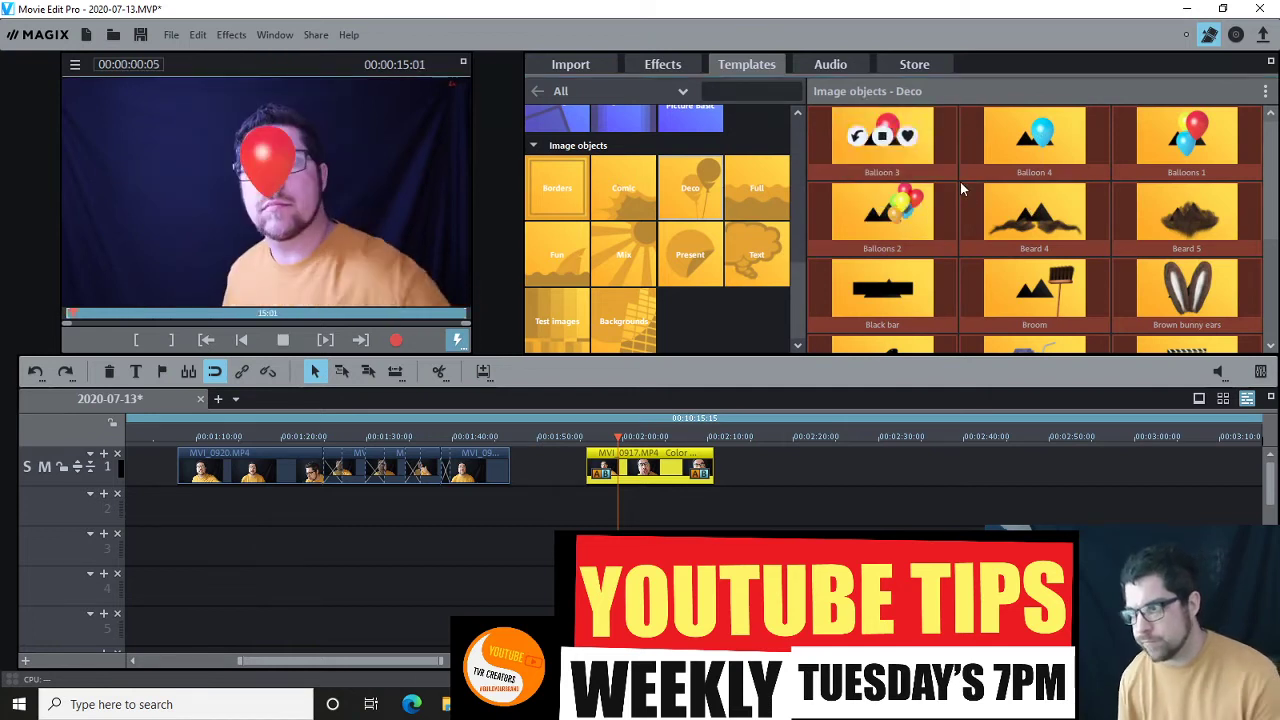
{"action": "left_click", "coordinate": [757, 188]}
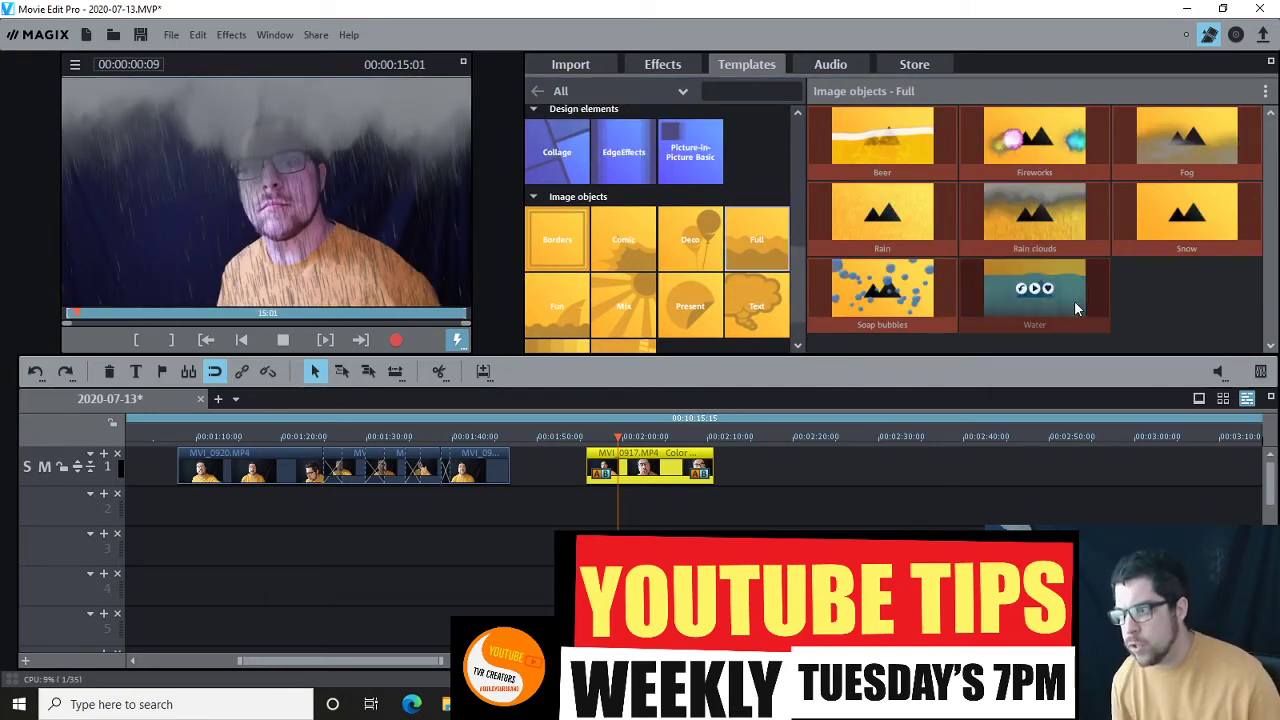
{"action": "key", "text": "space"}
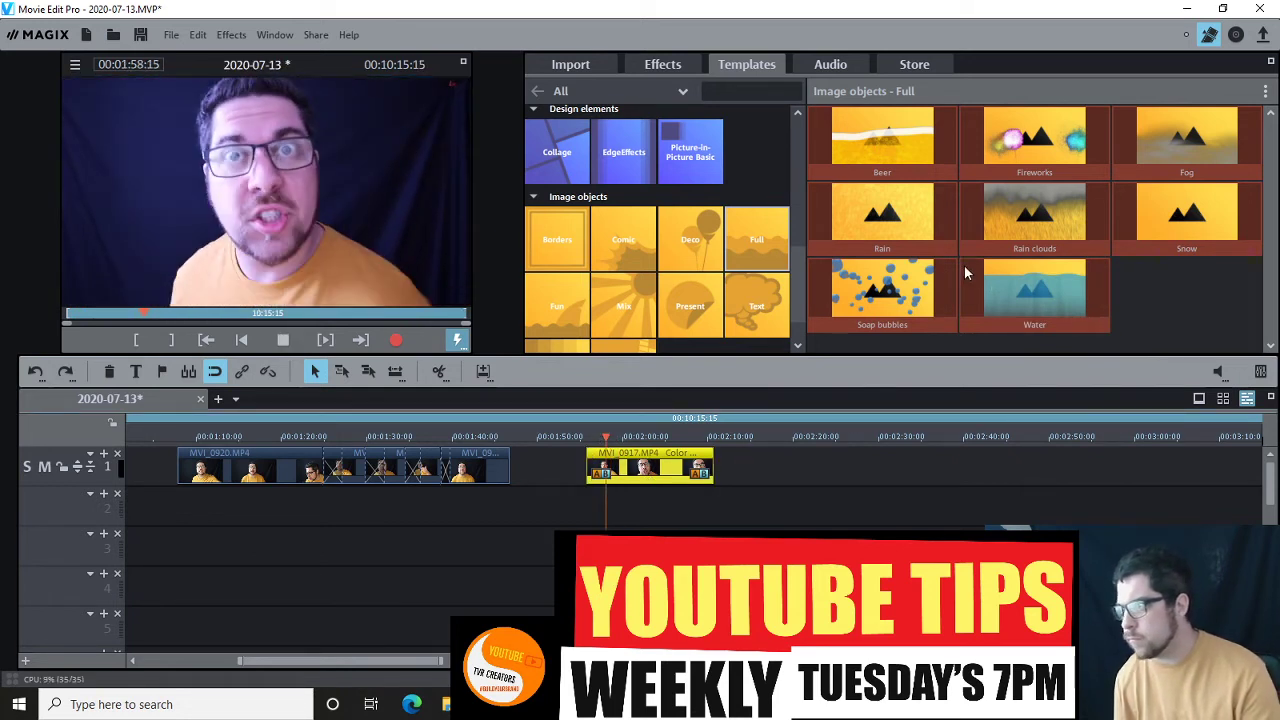
{"action": "left_click_drag", "start_coordinate": [993, 236], "coordinate": [645, 508]}
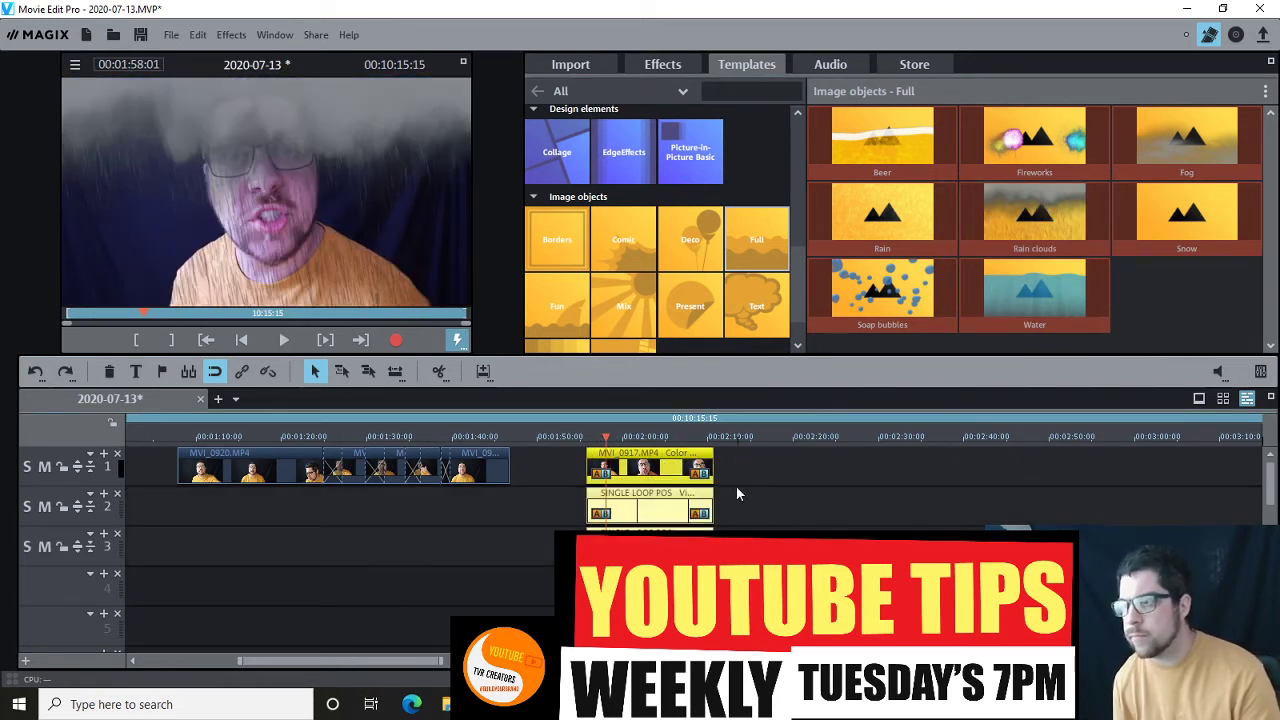
{"action": "key", "text": "space"}
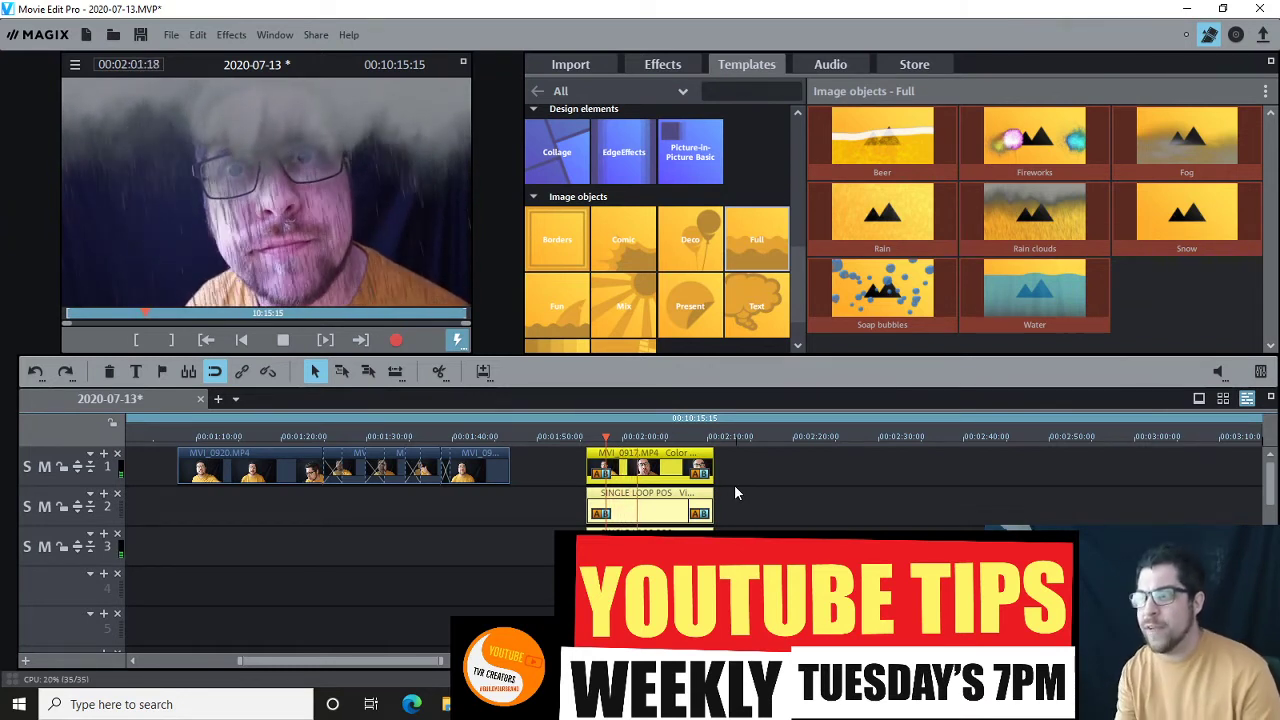
{"action": "key", "text": "space"}
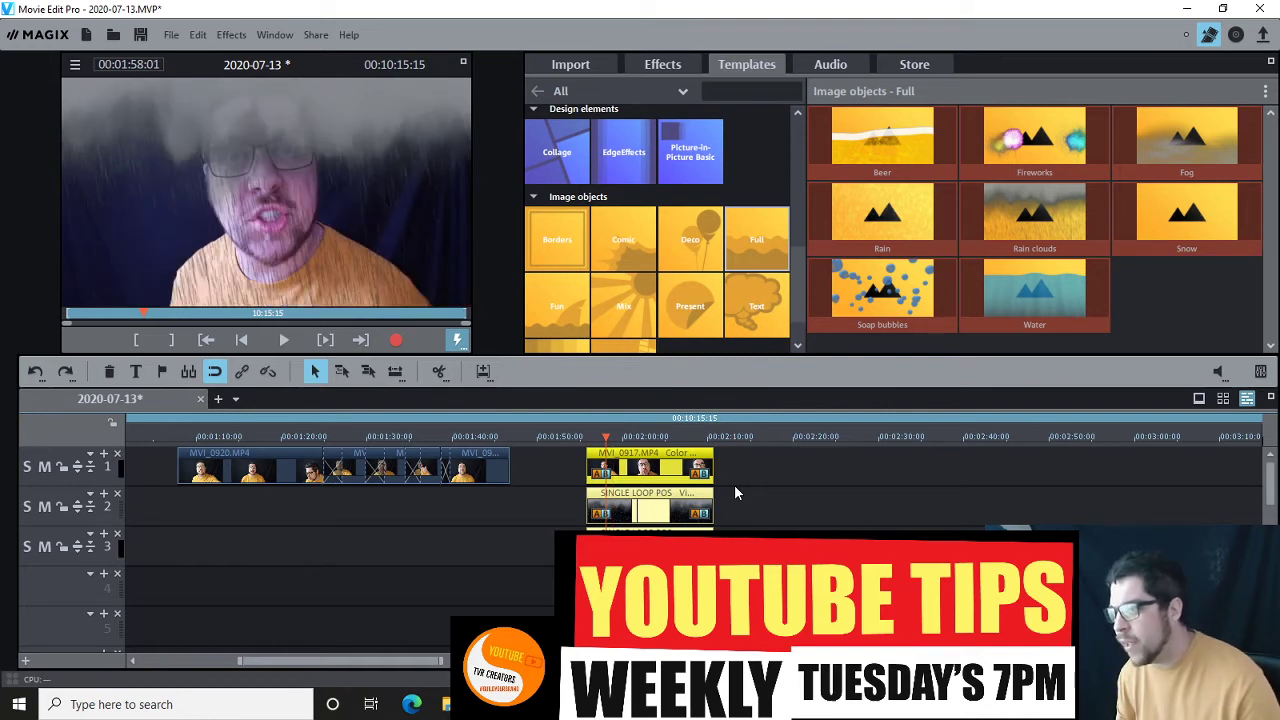
{"action": "left_click", "coordinate": [740, 526]}
{"action": "left_click", "coordinate": [700, 463]}
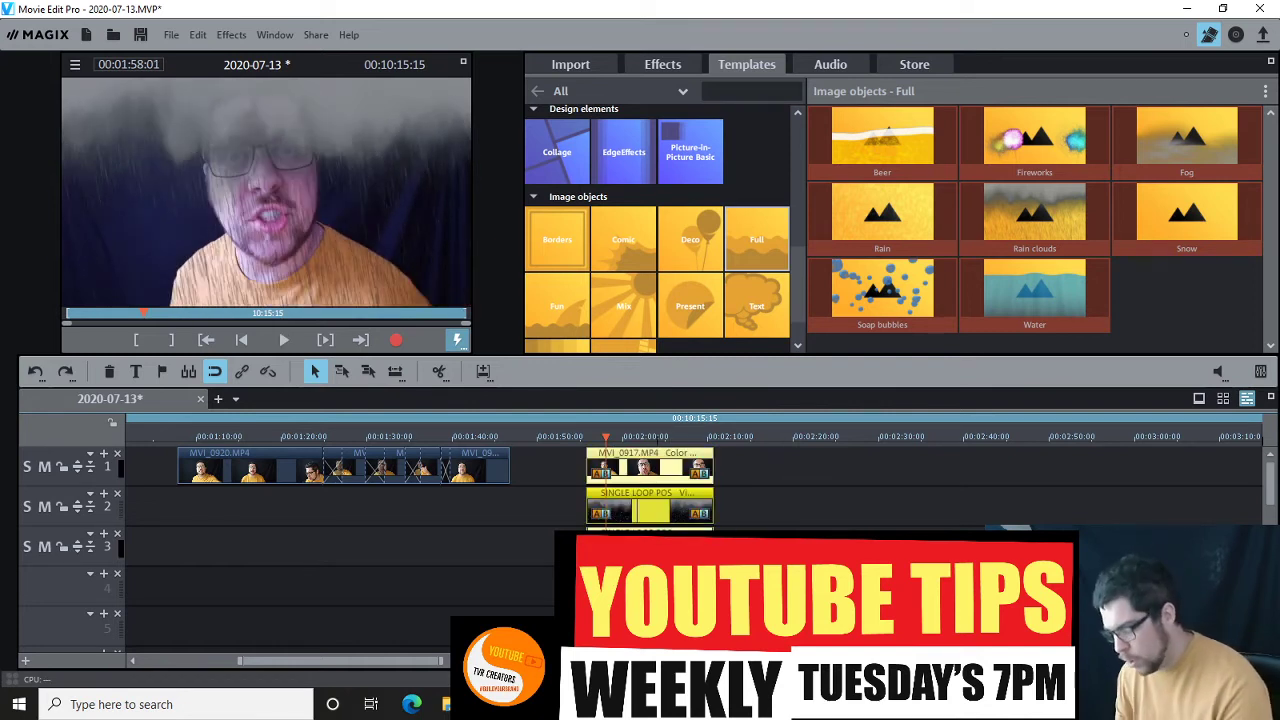
{"action": "key", "text": "Delete"}
{"action": "left_click", "coordinate": [198, 34]}
{"action": "left_click", "coordinate": [205, 61]}
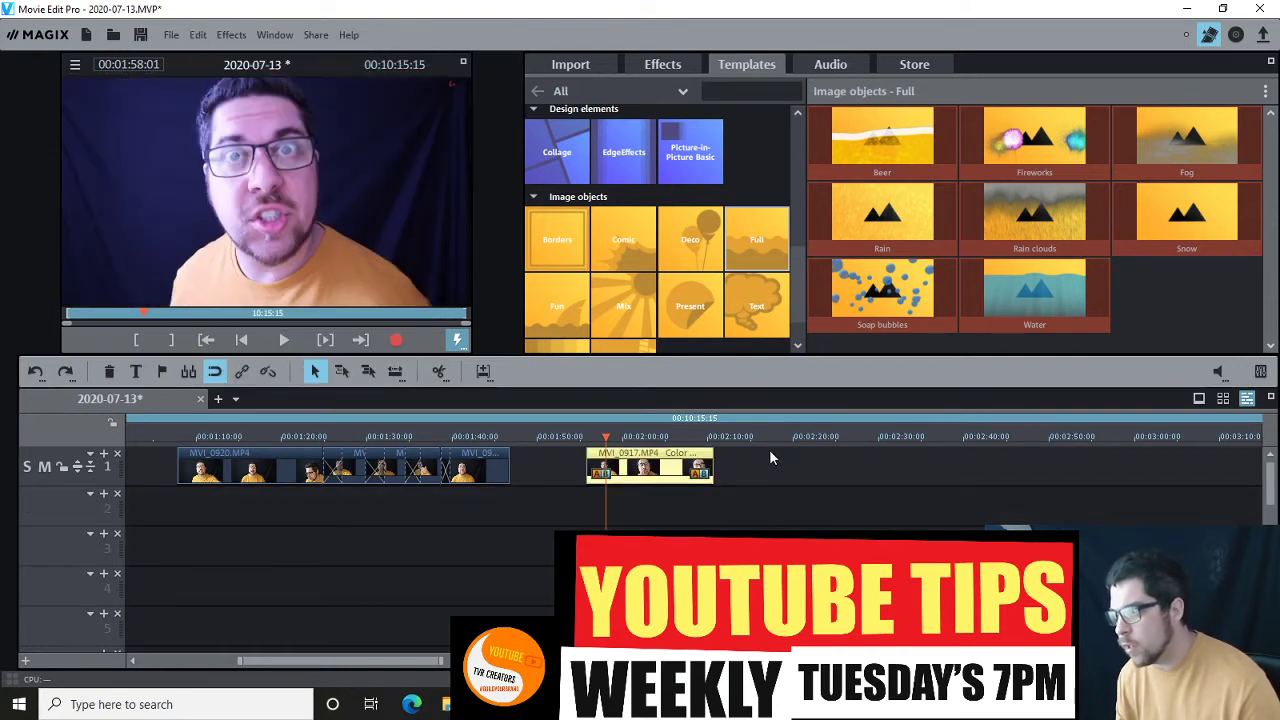
- Place the Rain overlay on track 2 beneath MVI_0917 and preview it
{"action": "mouse_move", "coordinate": [898, 296]}
{"action": "left_click", "coordinate": [882, 212]}
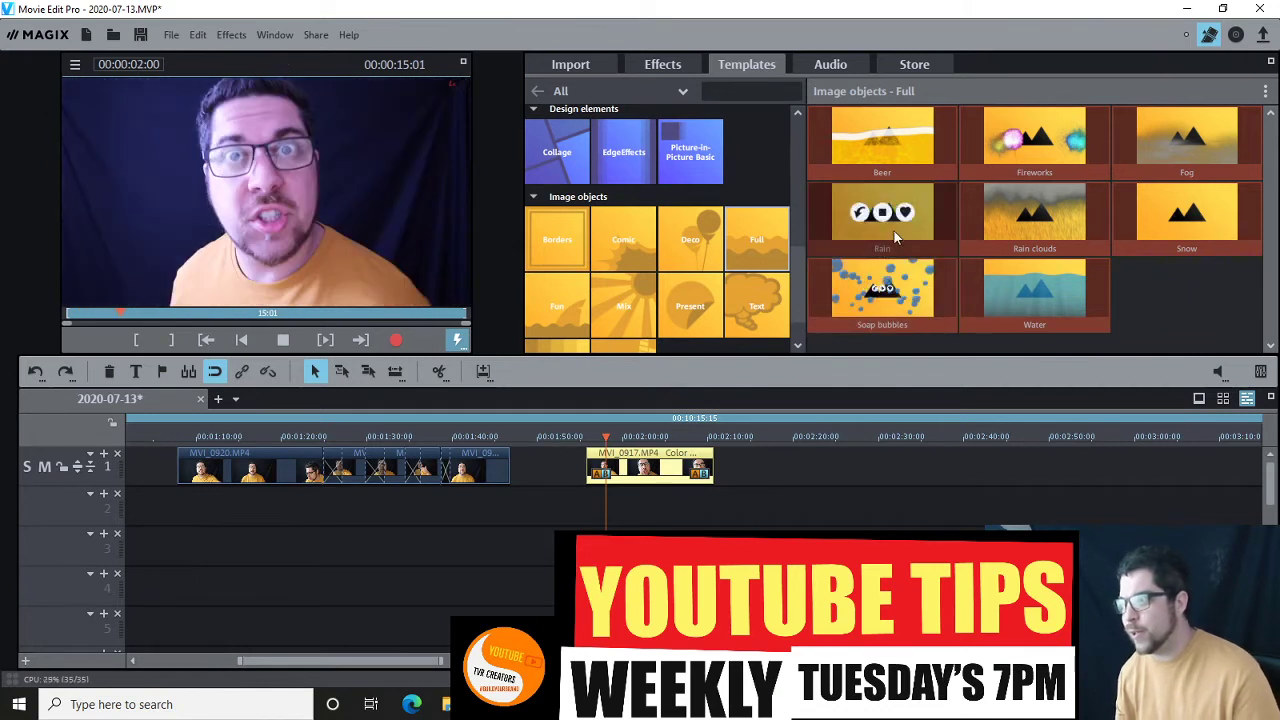
{"action": "left_click_drag", "start_coordinate": [900, 228], "coordinate": [668, 510]}
{"action": "key", "text": "space"}
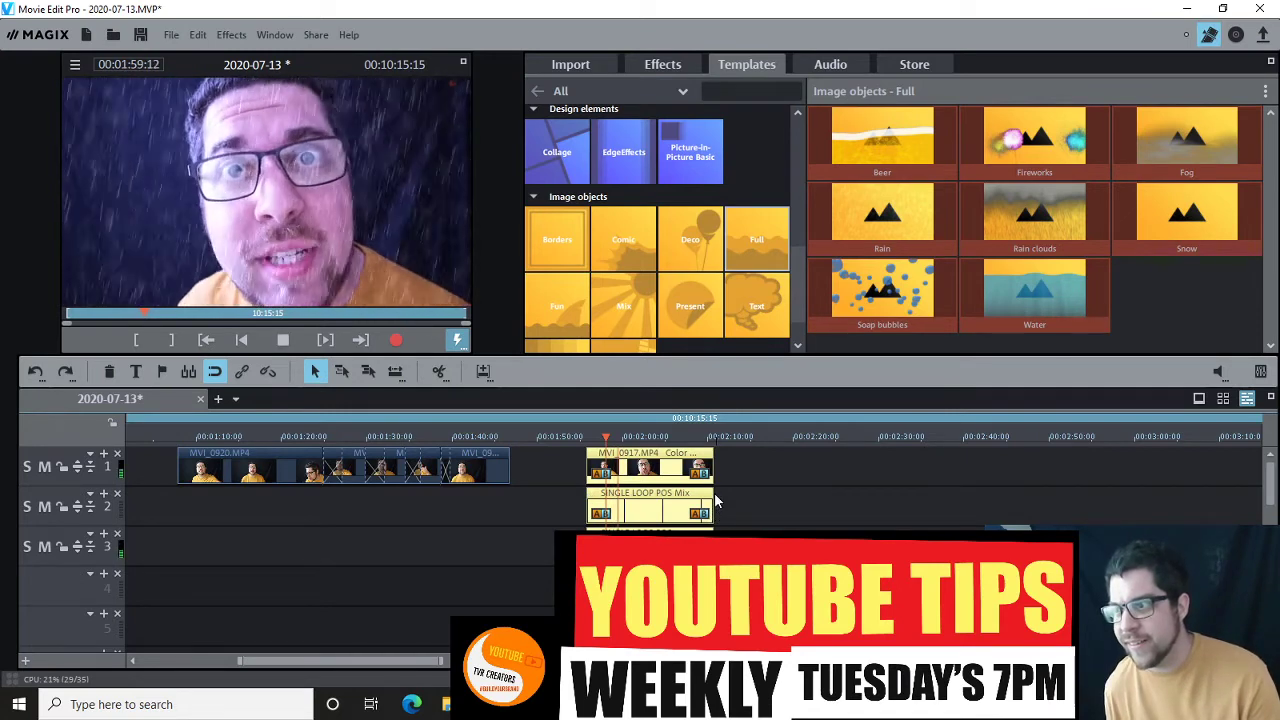
{"action": "key", "text": "space"}
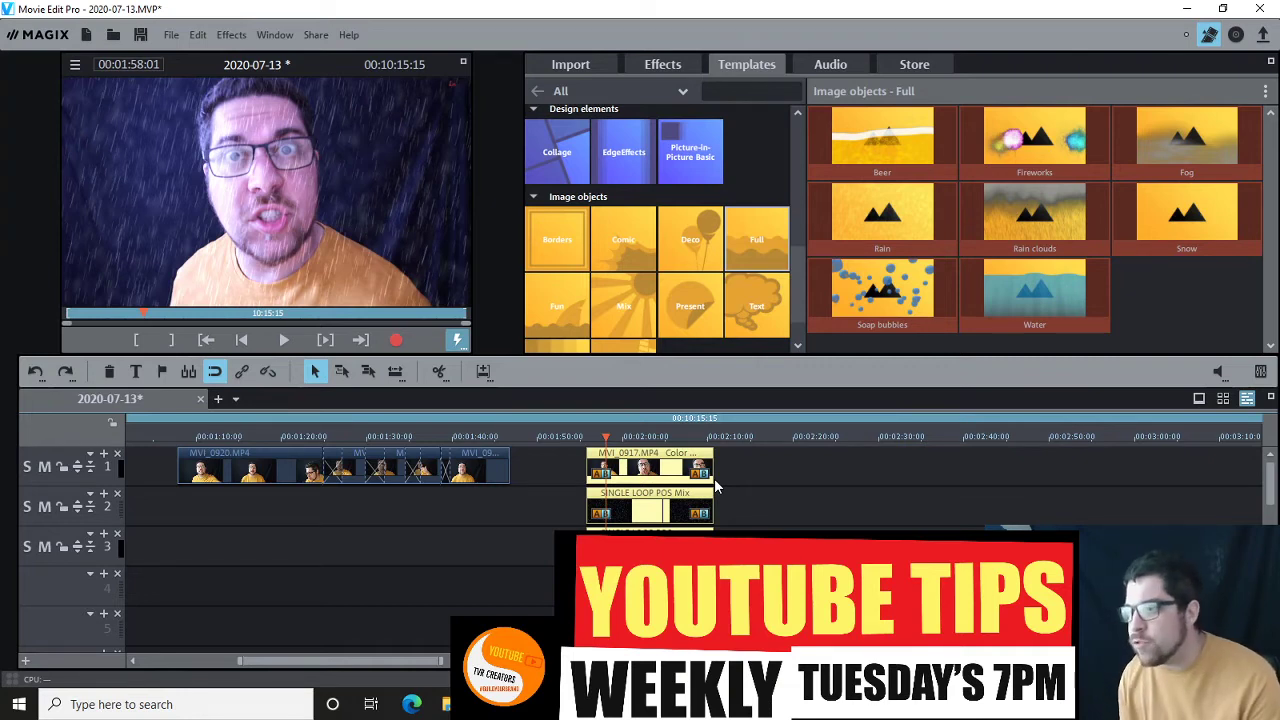
{"action": "key", "text": "space"}
{"action": "key", "text": "space"}
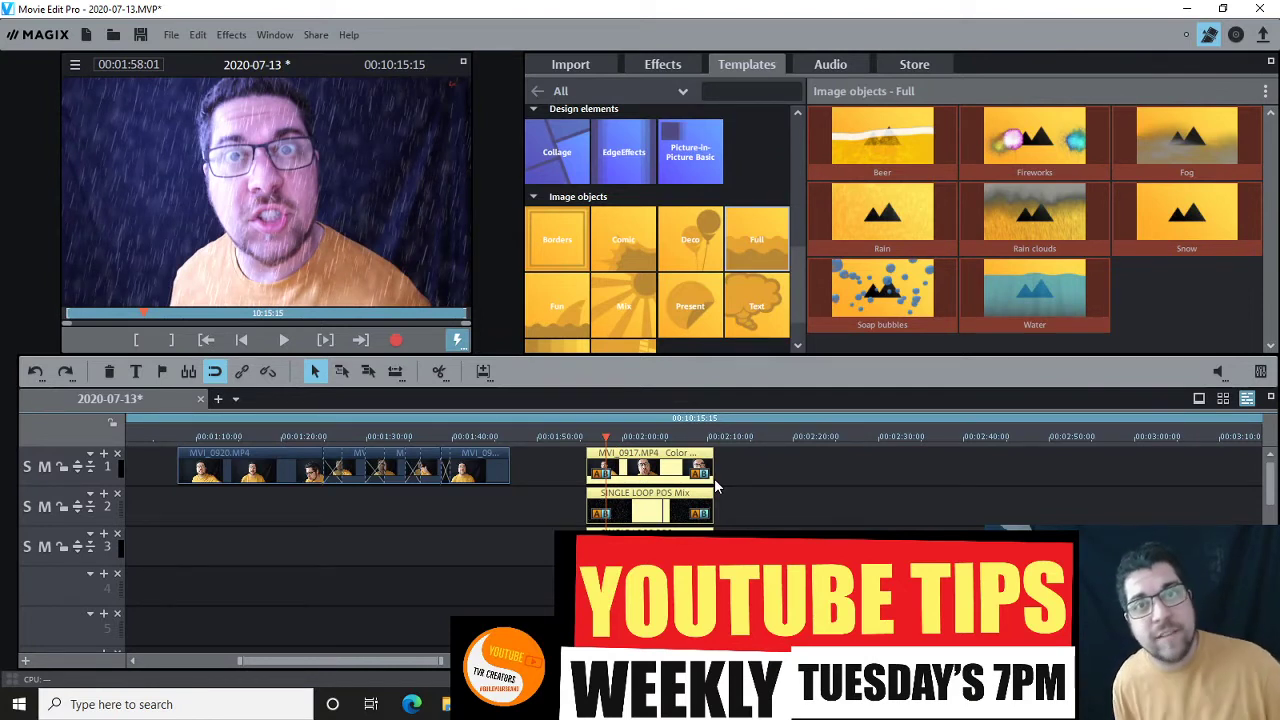
- Select MVI_0917 and play the clip with falling rain
{"action": "left_click", "coordinate": [711, 478]}
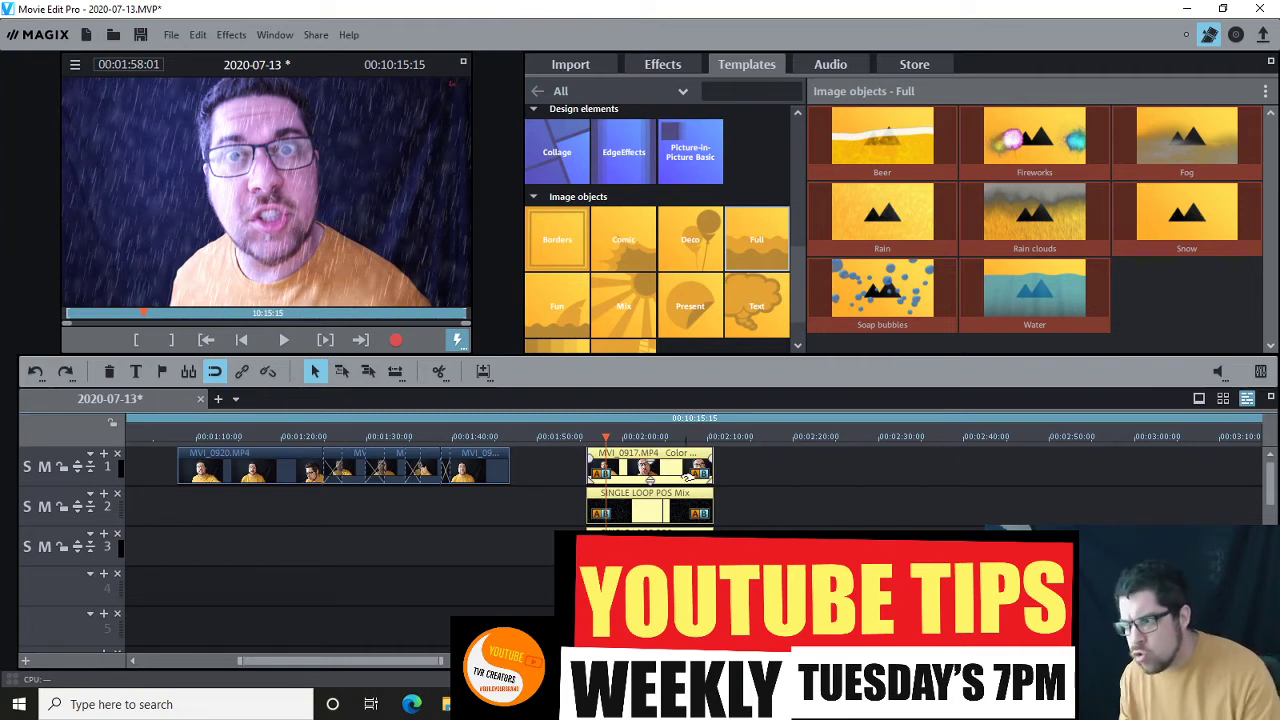
{"action": "key", "text": "space"}
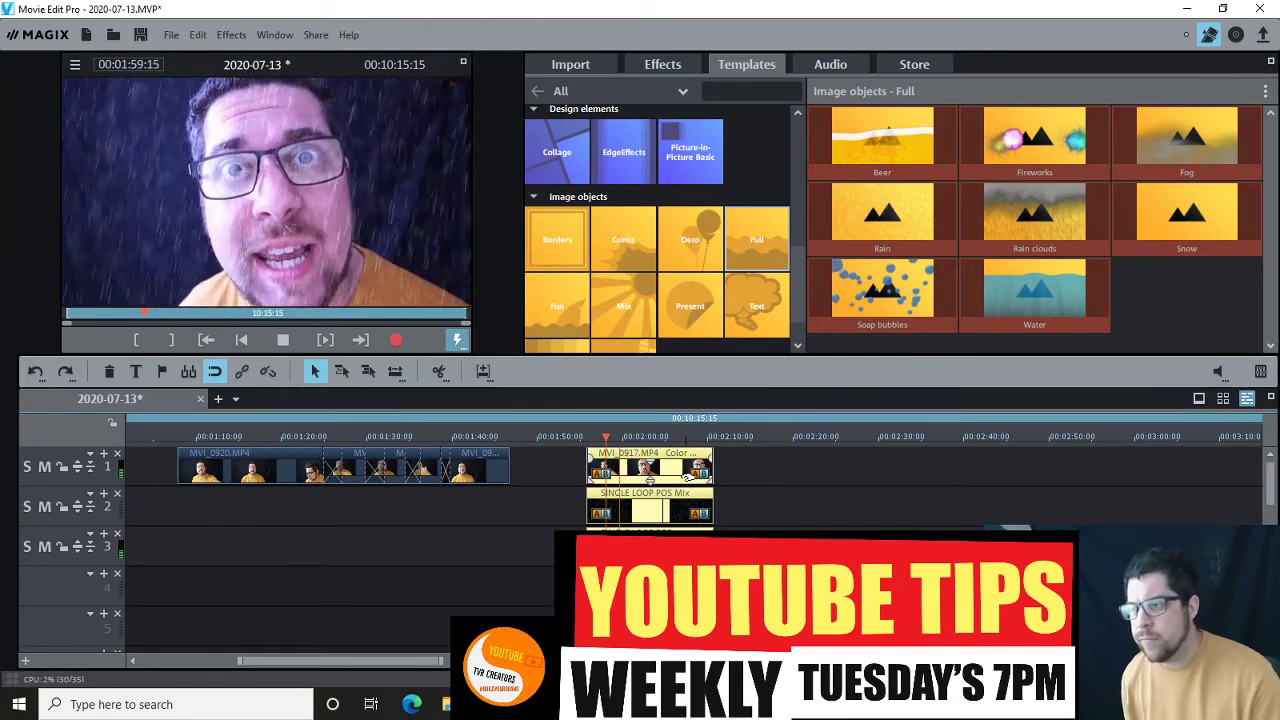
{"action": "key", "text": "space"}
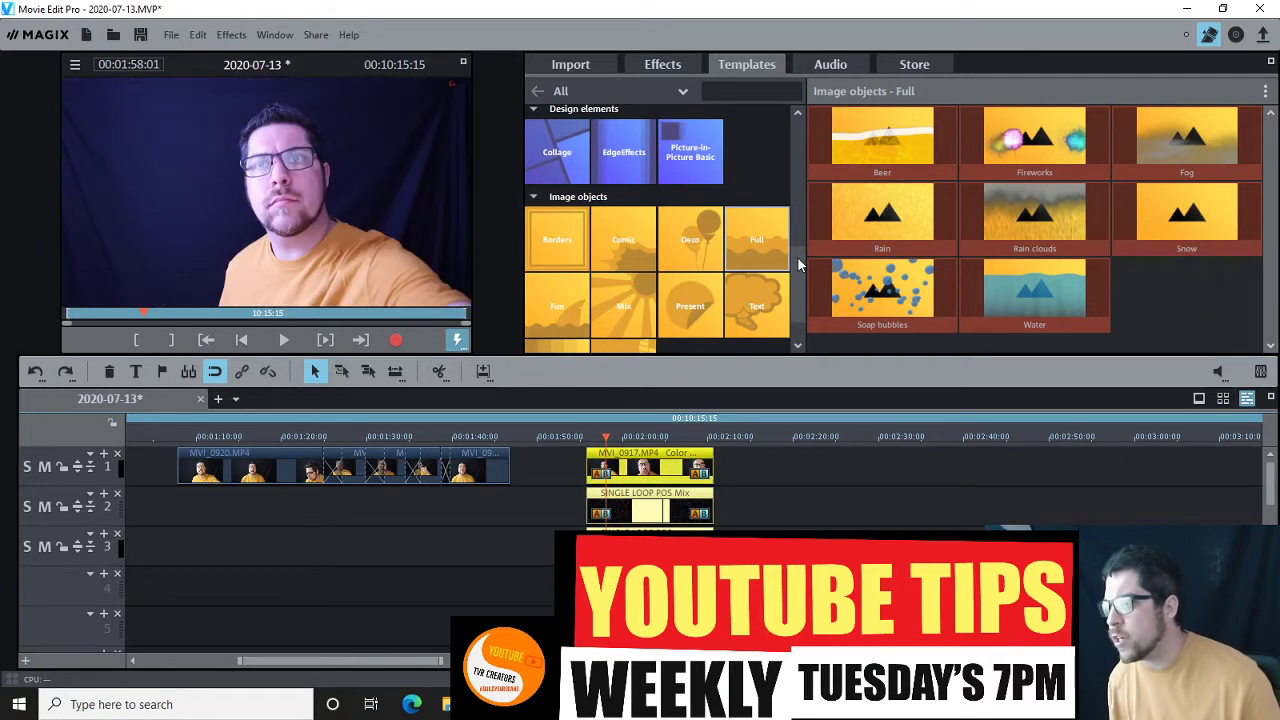
{"action": "scroll", "coordinate": [798, 265], "scroll_direction": "up", "scroll_amount": 5}
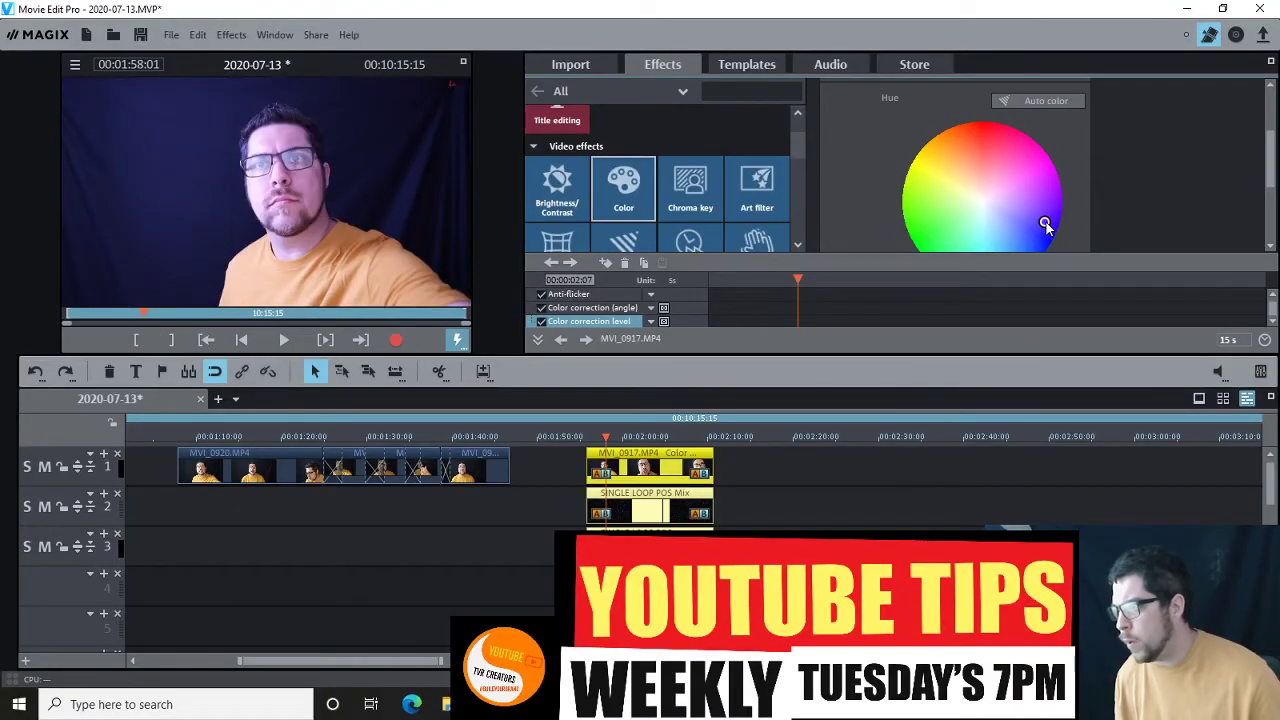
- Undo twice via Edit > Undo to remove the rain overlay from track 2
{"action": "mouse_move", "coordinate": [1046, 222]}
{"action": "left_mouse_down"}
{"action": "mouse_move", "coordinate": [984, 244]}
{"action": "mouse_move", "coordinate": [1014, 245]}
{"action": "left_mouse_up"}
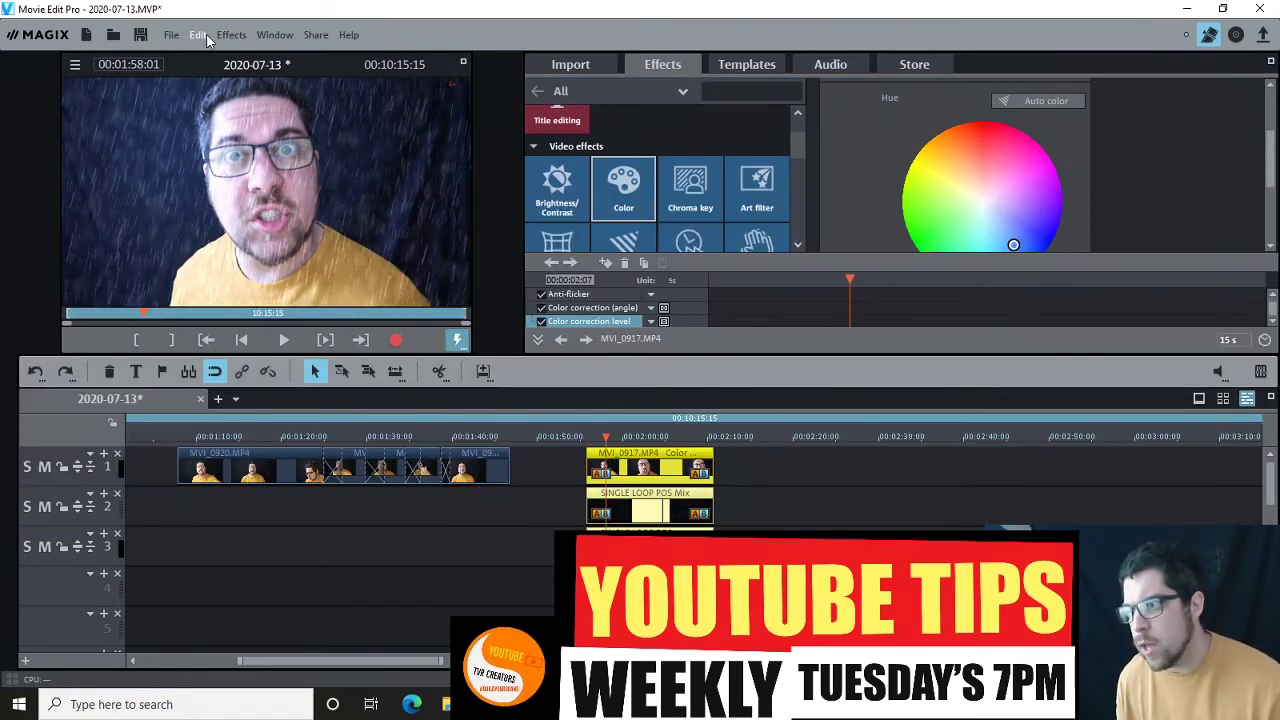
{"action": "left_click", "coordinate": [198, 34]}
{"action": "left_click", "coordinate": [205, 56]}
{"action": "left_click", "coordinate": [205, 38]}
{"action": "left_click", "coordinate": [205, 57]}
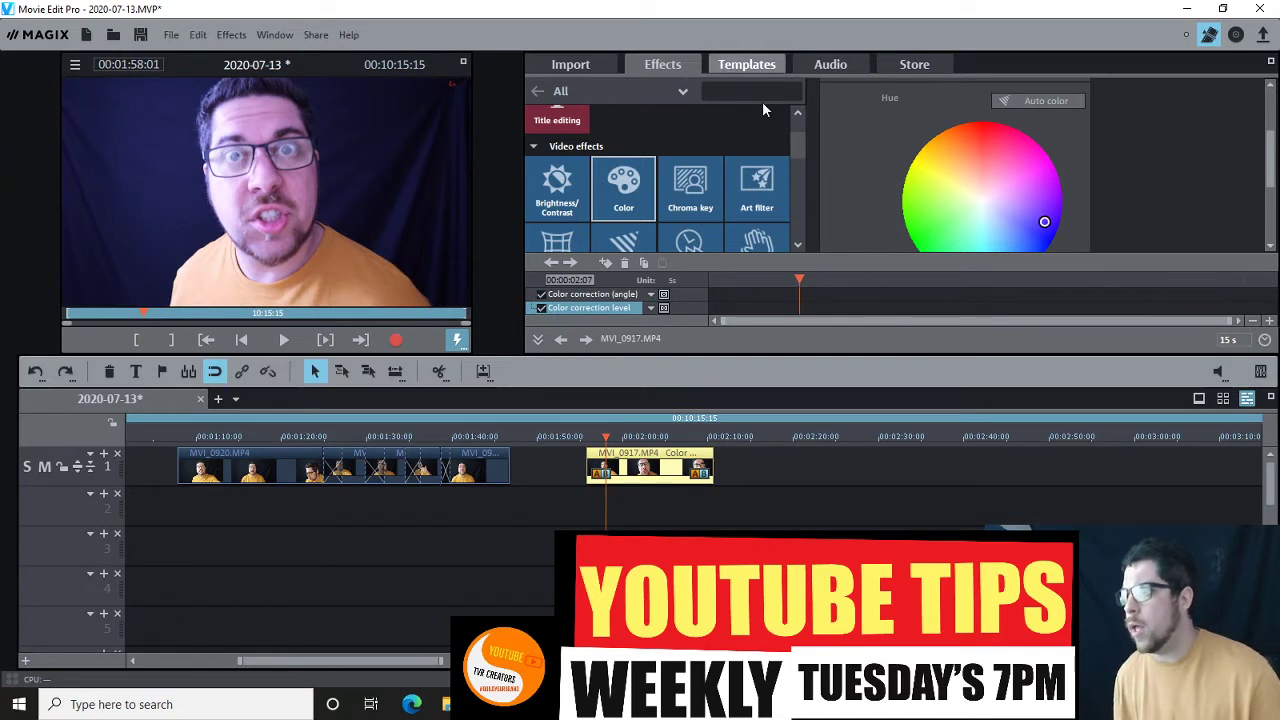
- Show the Design elements Collage templates in the template library
{"action": "left_click", "coordinate": [750, 64]}
{"action": "scroll", "coordinate": [796, 212], "scroll_direction": "down", "scroll_amount": 3}
{"action": "scroll", "coordinate": [796, 220], "scroll_direction": "down", "scroll_amount": 4}
{"action": "scroll", "coordinate": [793, 244], "scroll_direction": "up", "scroll_amount": 2}
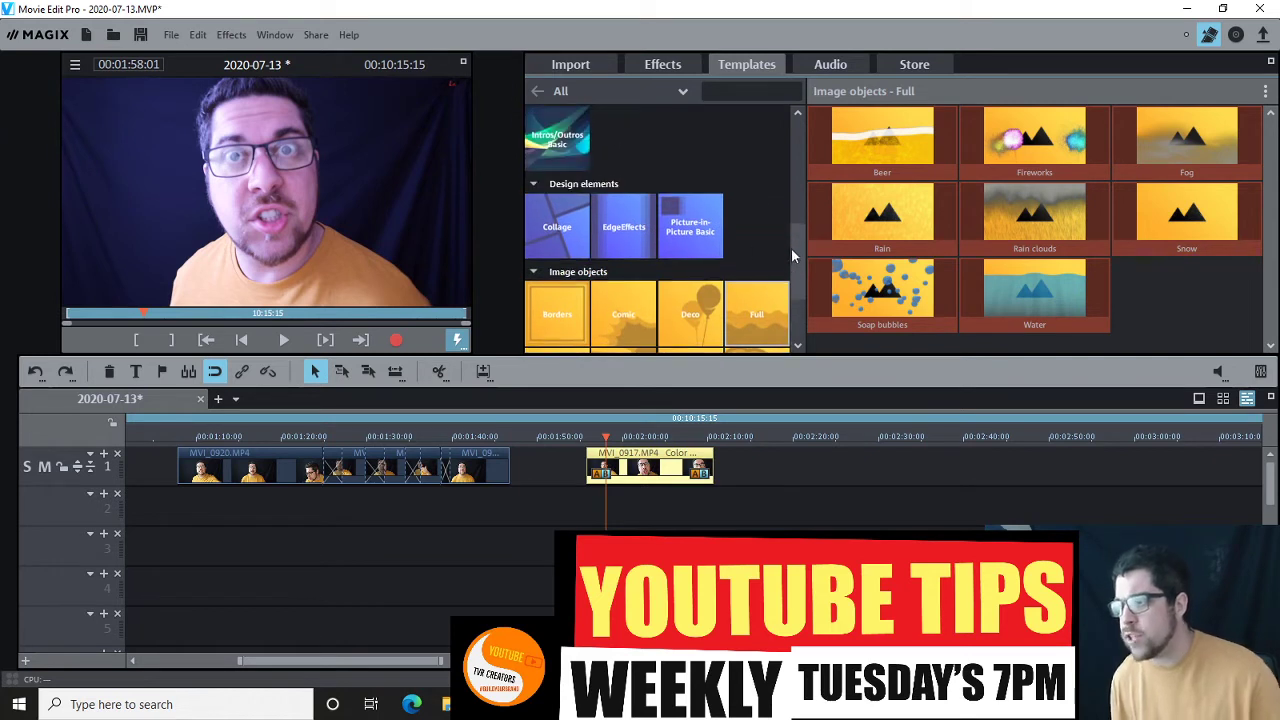
{"action": "left_click", "coordinate": [563, 246]}
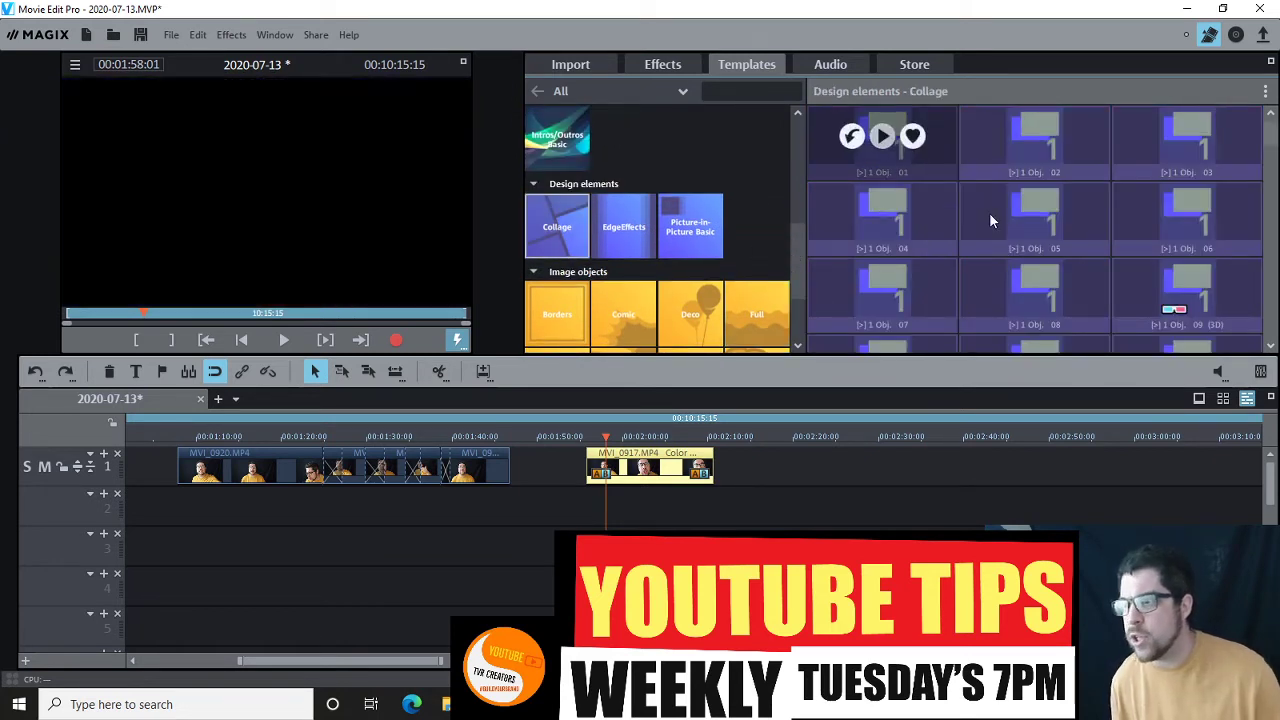
- Preview Collage template 05, then drag template 01 onto the timeline
{"action": "left_click", "coordinate": [989, 212]}
{"action": "left_click", "coordinate": [981, 216]}
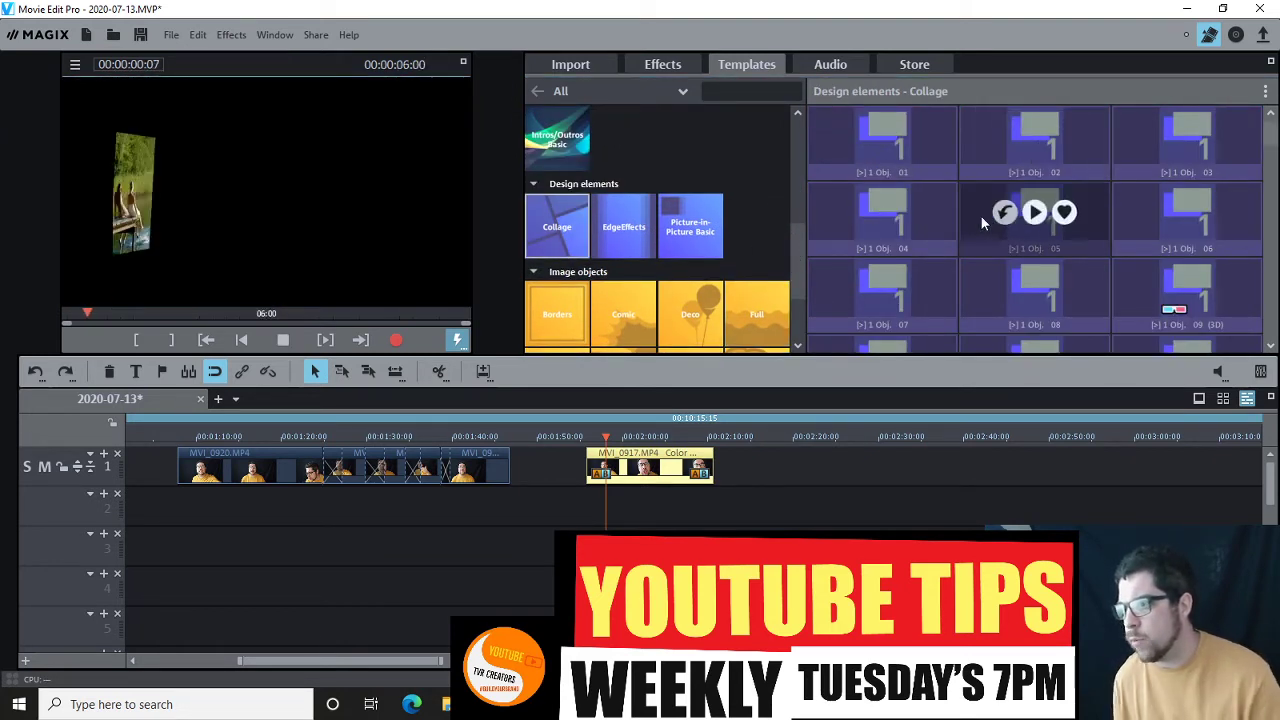
{"action": "left_click", "coordinate": [890, 138]}
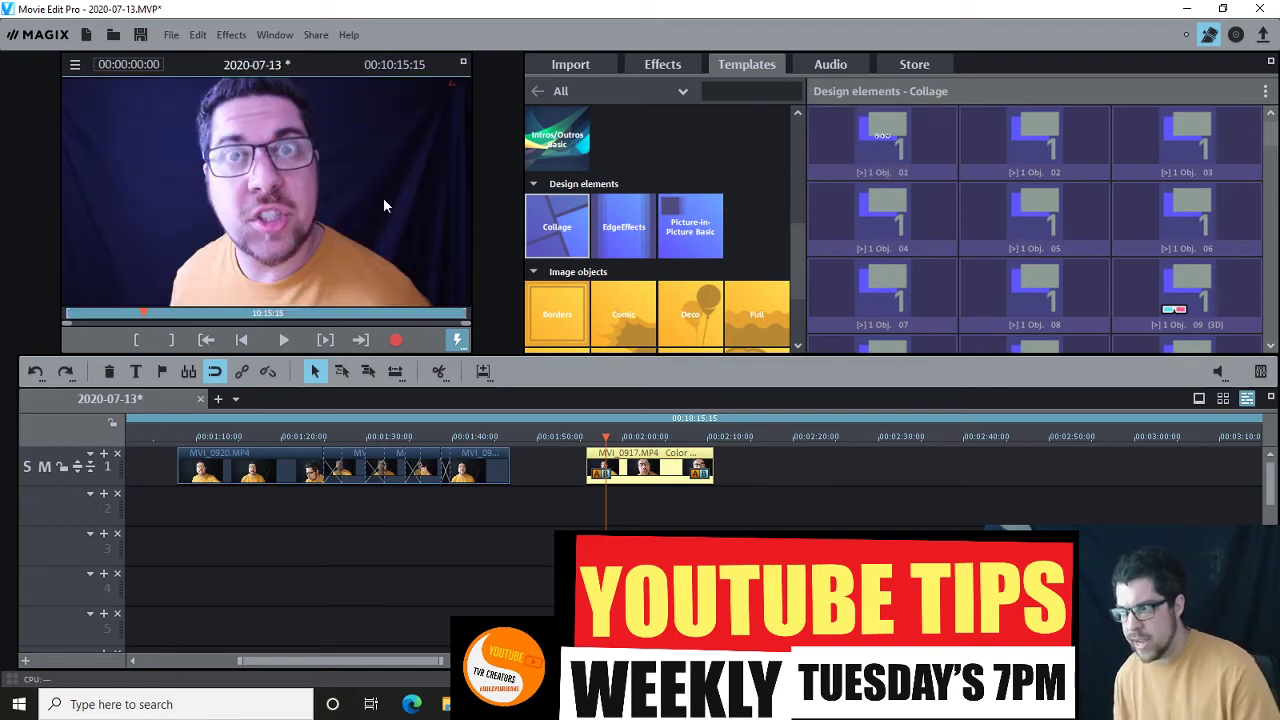
{"action": "left_click_drag", "start_coordinate": [885, 140], "coordinate": [710, 497]}
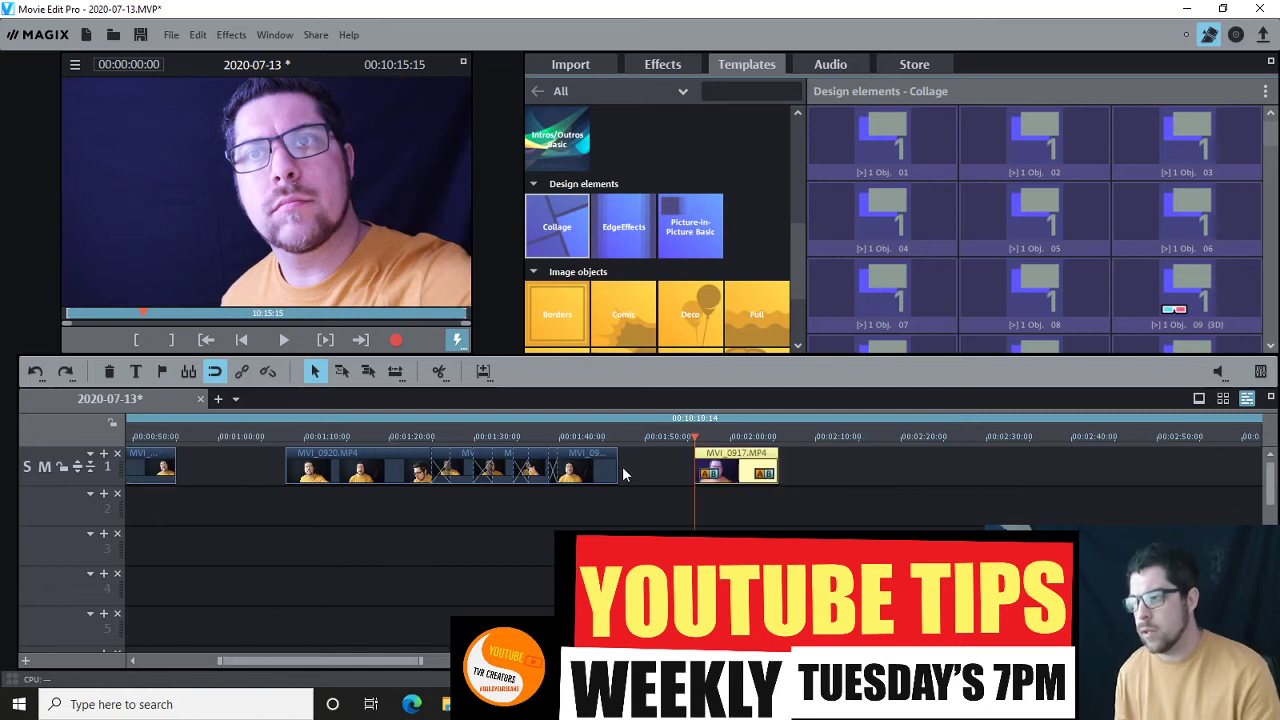
- Play back the result, then undo twice so MVI_0917 returns to its colour-corrected version
{"action": "key", "text": "space"}
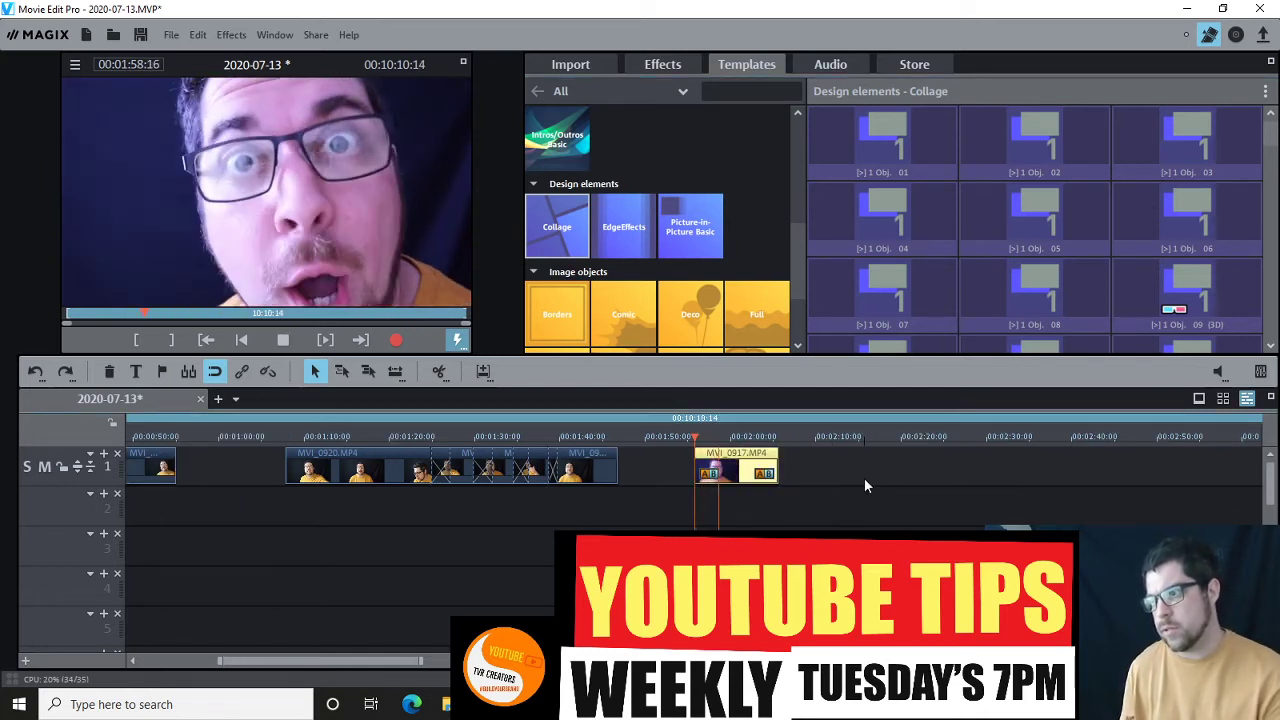
{"action": "key", "text": "space"}
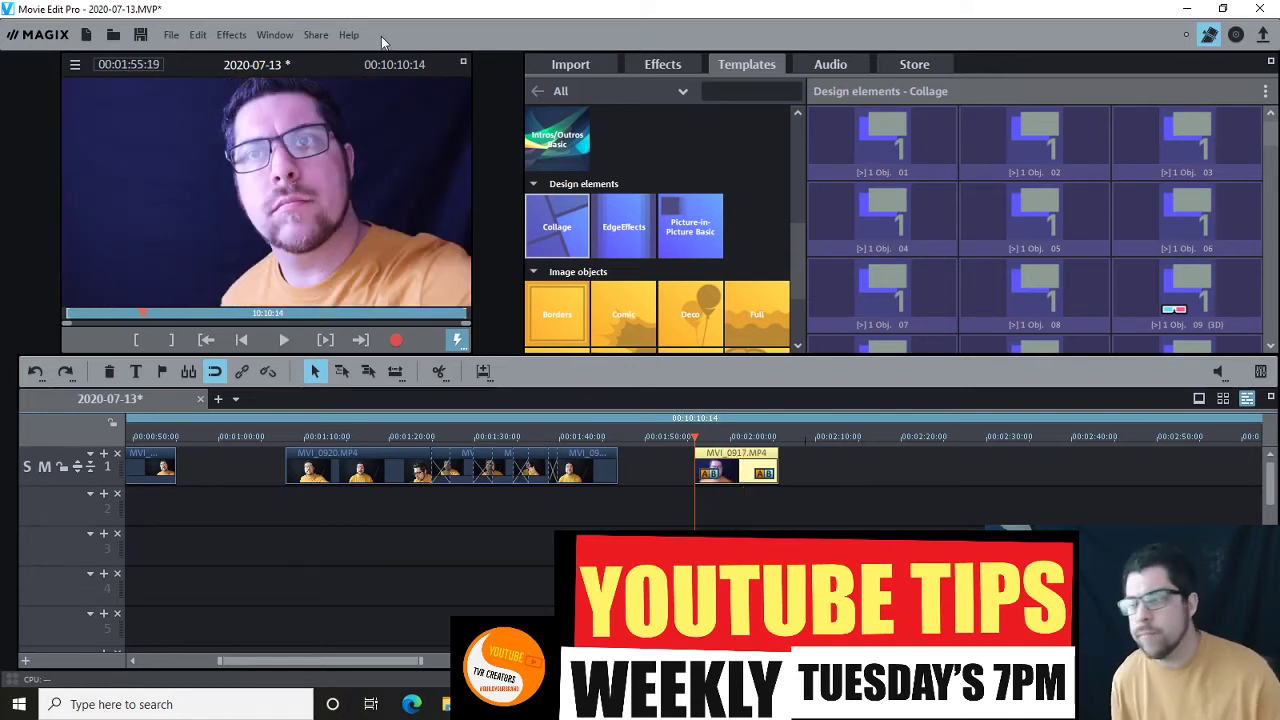
{"action": "left_click", "coordinate": [198, 34]}
{"action": "left_click", "coordinate": [219, 62]}
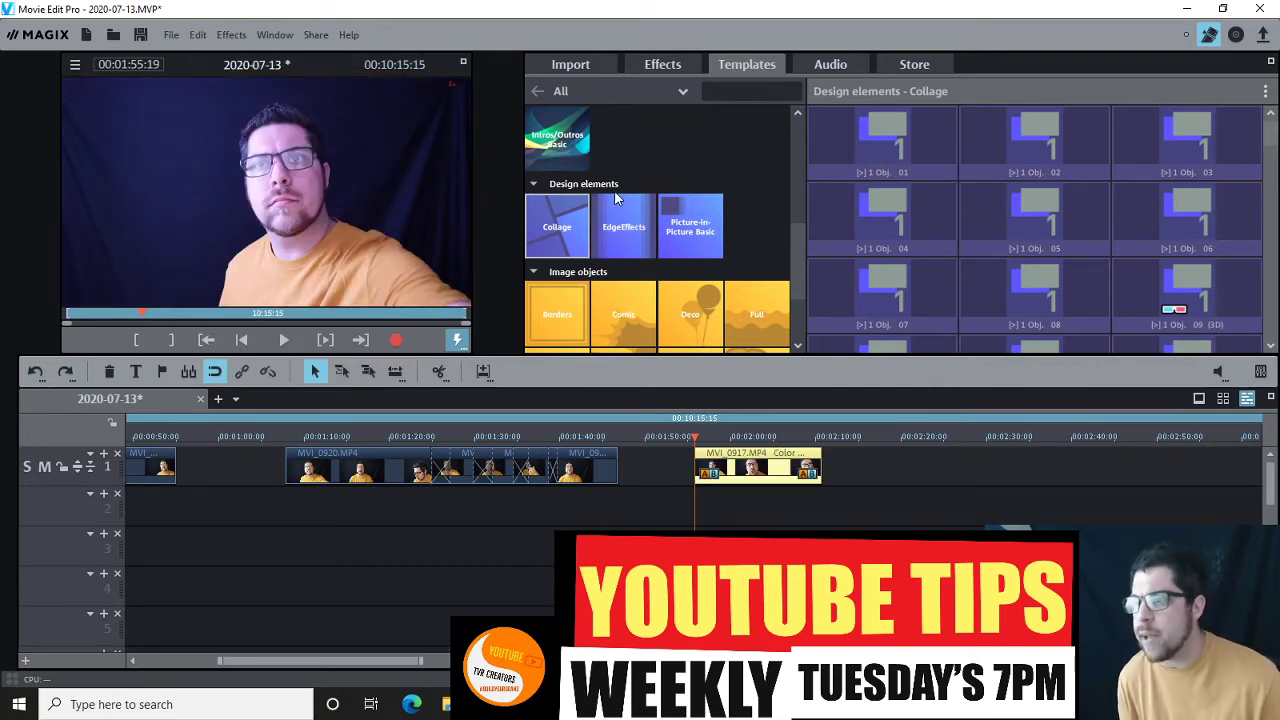
{"action": "left_click", "coordinate": [707, 445]}
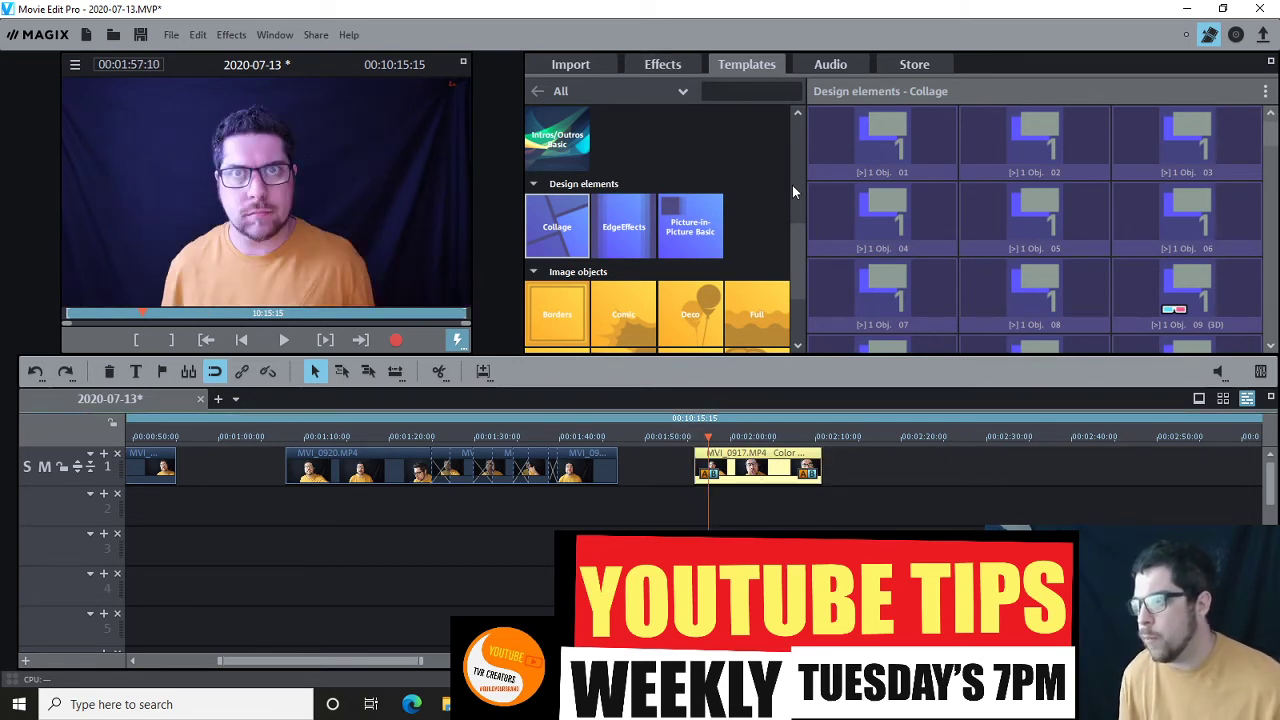
- Drag MVI_0917's Color correction hue picker toward the top for warm orange, then preview
{"action": "scroll", "coordinate": [799, 245], "scroll_direction": "up", "scroll_amount": 5}
{"action": "left_click", "coordinate": [662, 64]}
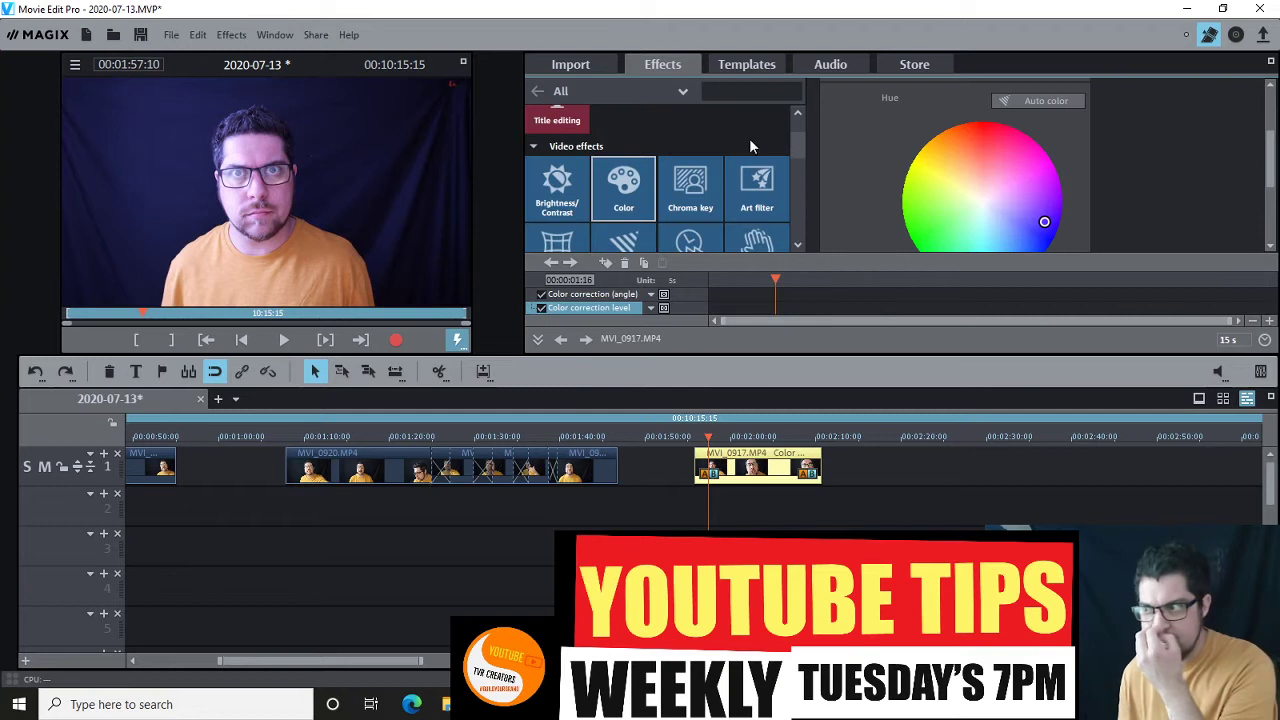
{"action": "scroll", "coordinate": [788, 129], "scroll_direction": "up", "scroll_amount": 1}
{"action": "scroll", "coordinate": [794, 164], "scroll_direction": "down", "scroll_amount": 4}
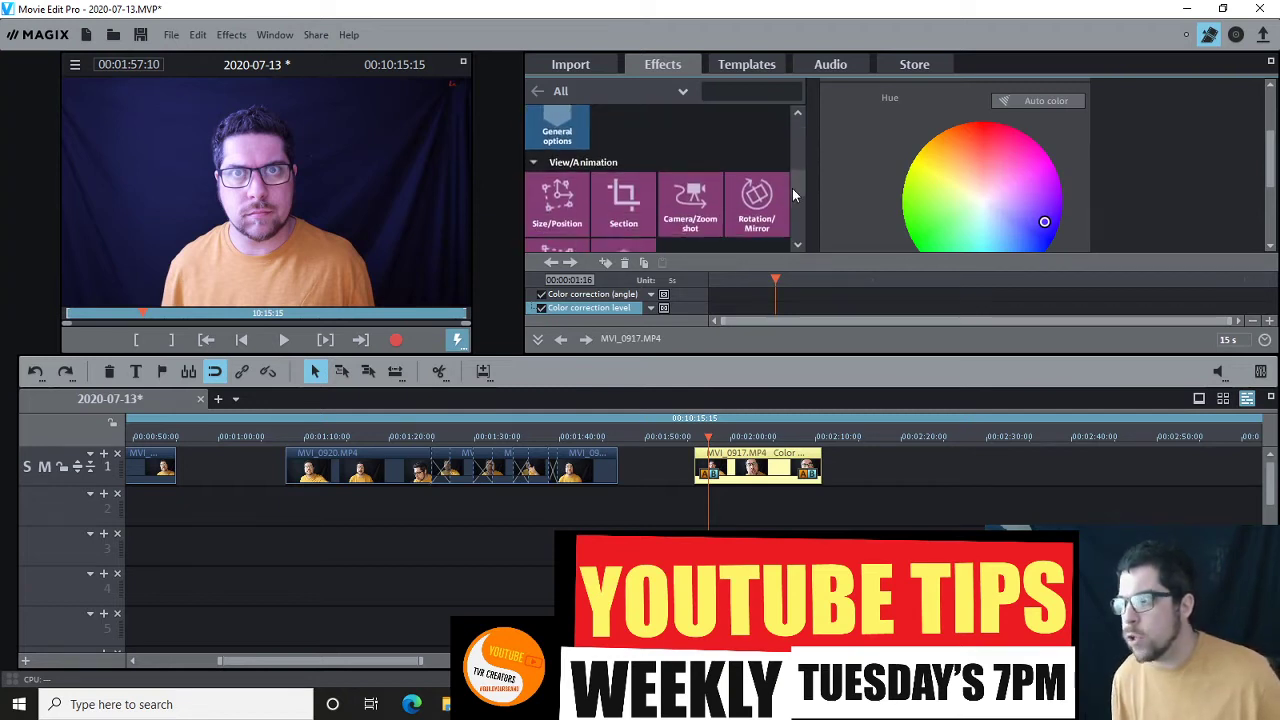
{"action": "scroll", "coordinate": [792, 188], "scroll_direction": "down", "scroll_amount": 1}
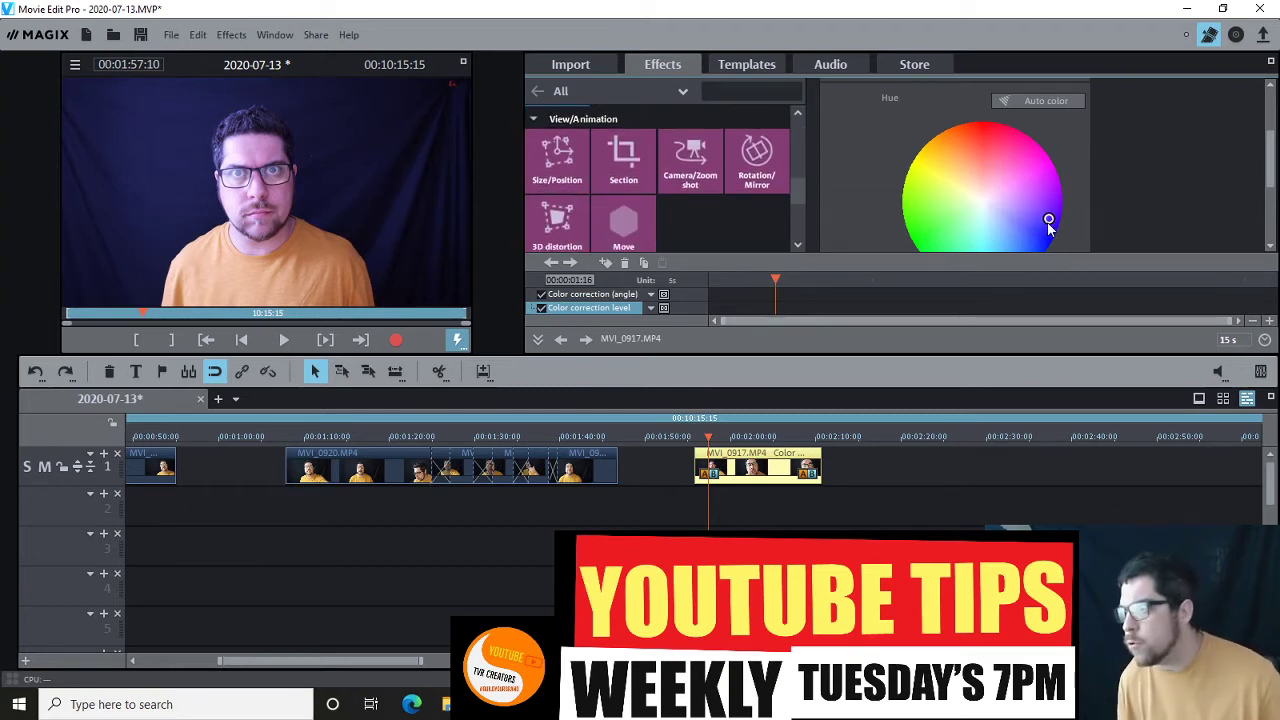
{"action": "left_click_drag", "start_coordinate": [1002, 164], "coordinate": [982, 131]}
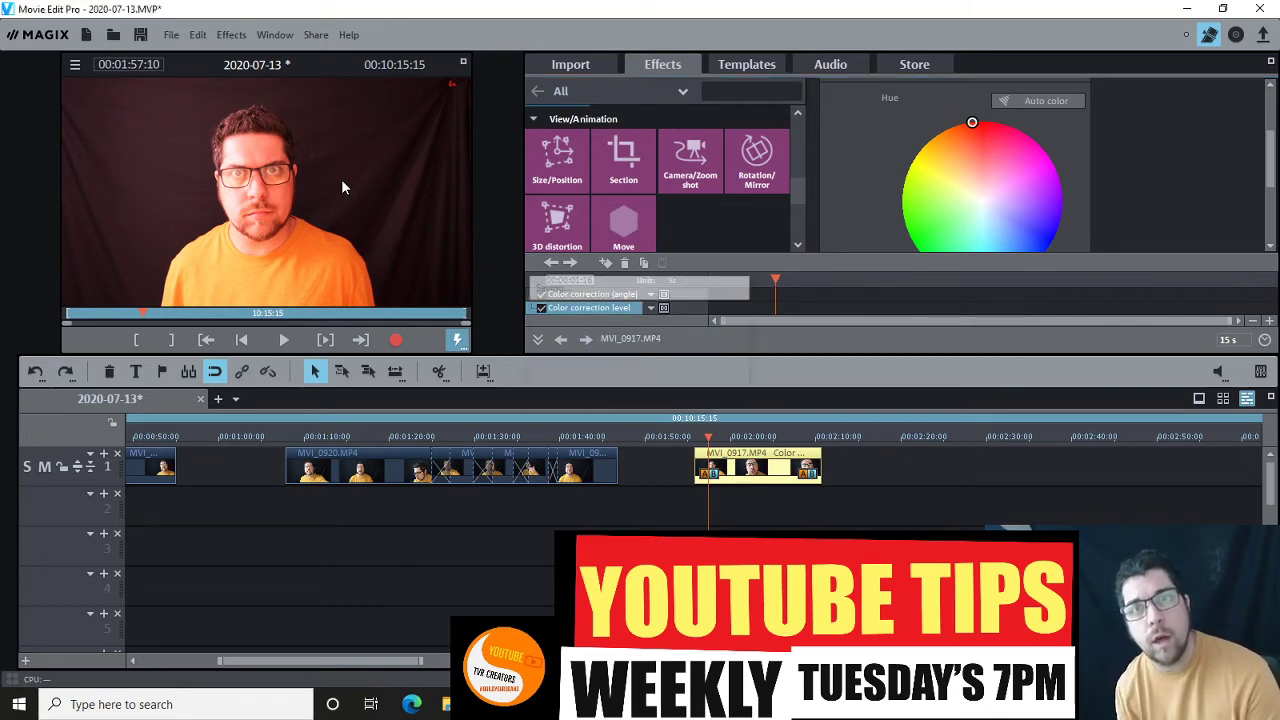
{"action": "key", "text": "space"}
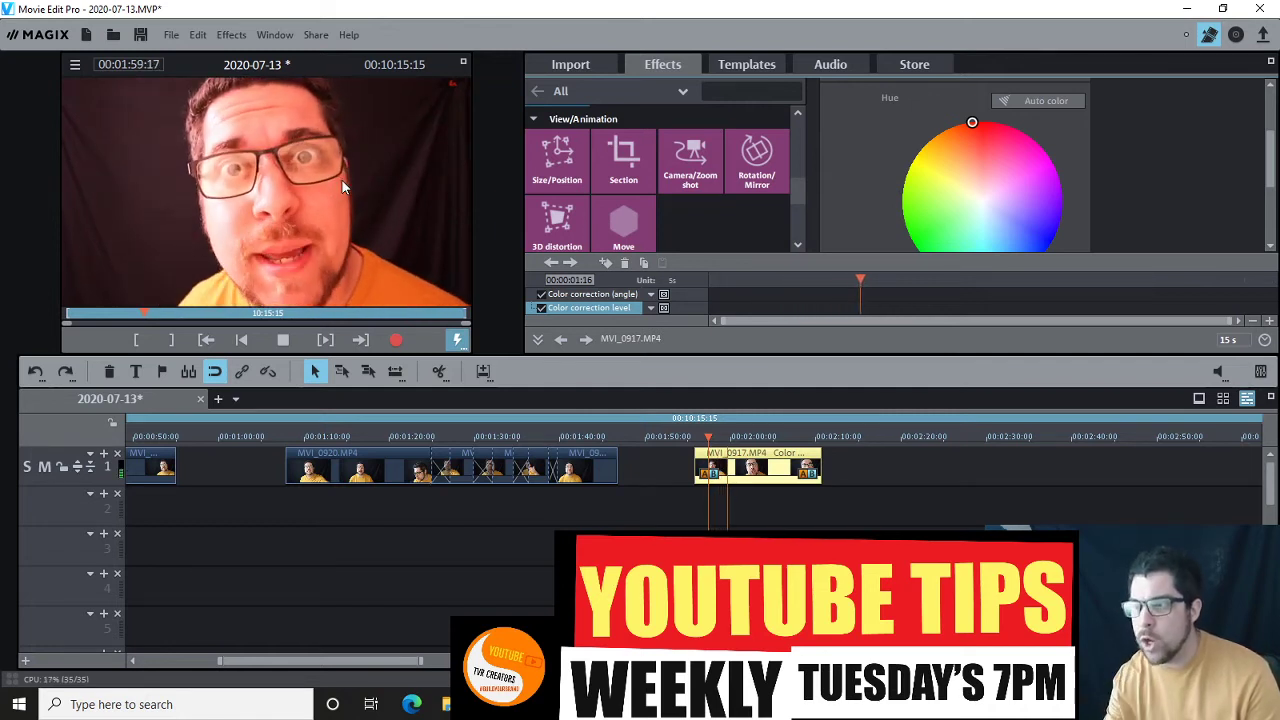
{"action": "key", "text": "space"}
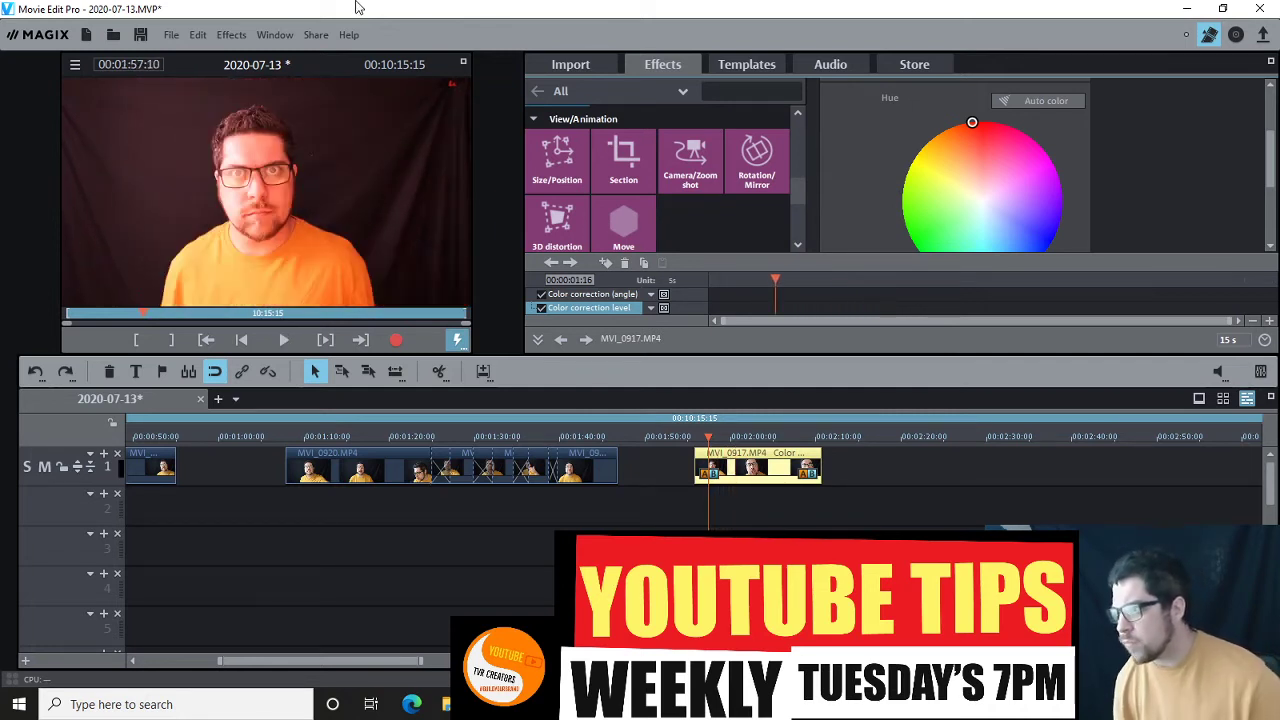
{"action": "left_click", "coordinate": [746, 64]}
- Drop the Fog full-frame image object onto track 2 under MVI_0917 and preview the mist
{"action": "left_click_drag", "start_coordinate": [798, 186], "coordinate": [799, 296]}
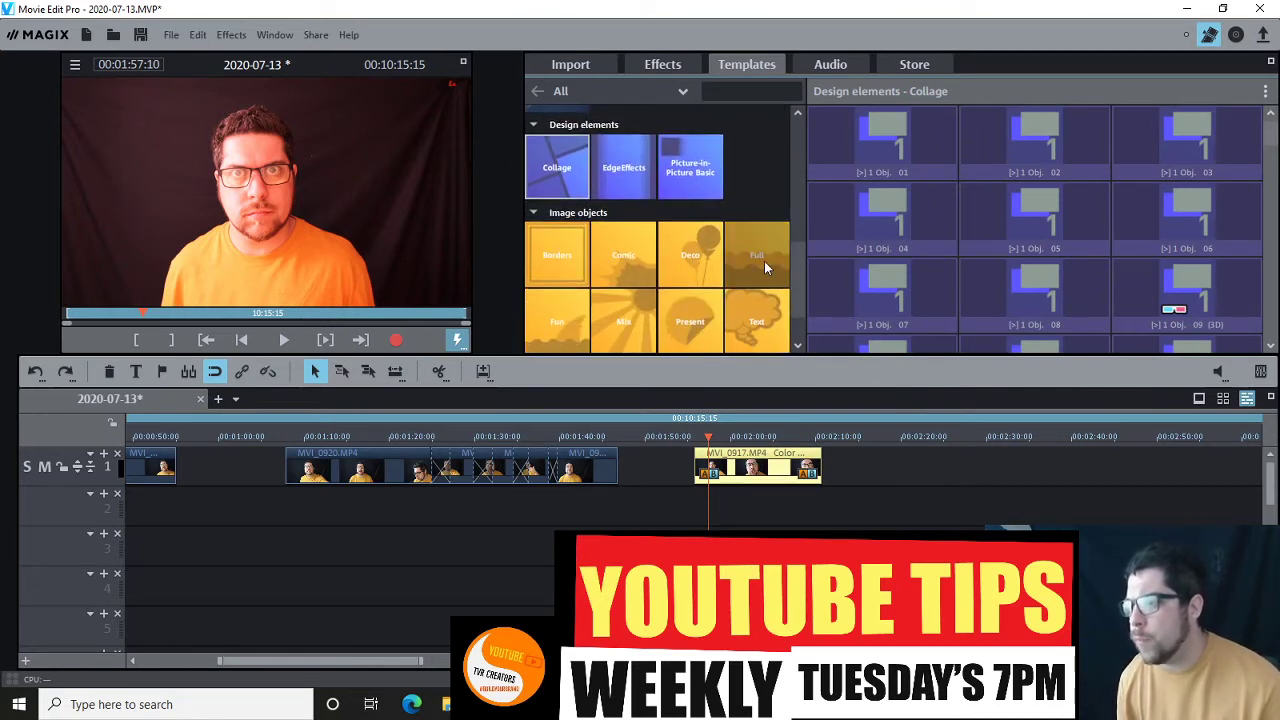
{"action": "left_click", "coordinate": [764, 261]}
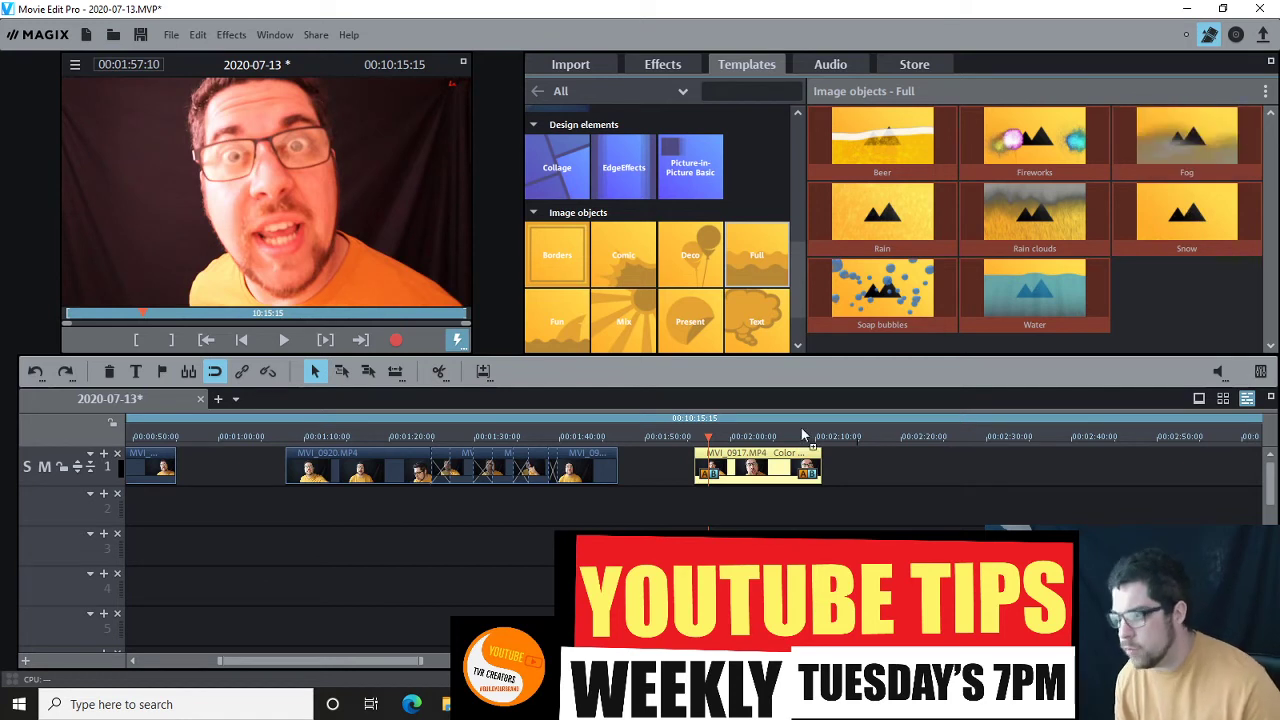
{"action": "left_click_drag", "start_coordinate": [735, 465], "coordinate": [738, 468]}
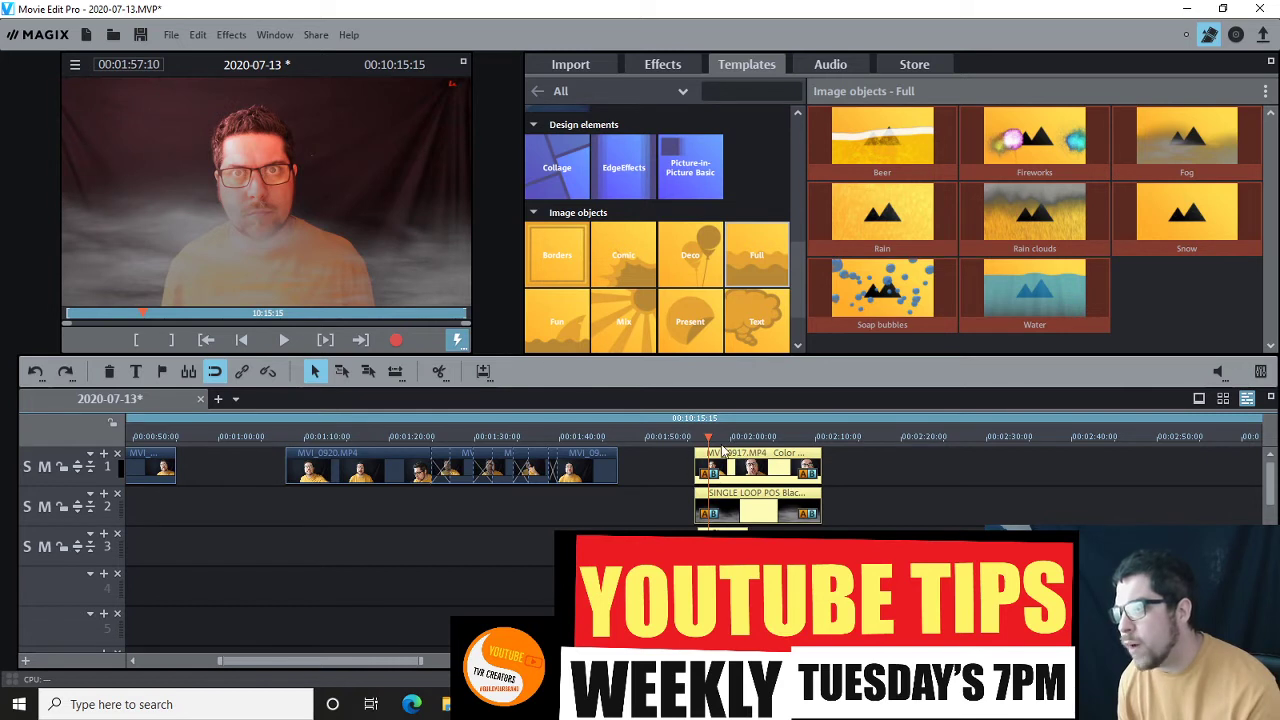
{"action": "left_click", "coordinate": [697, 437]}
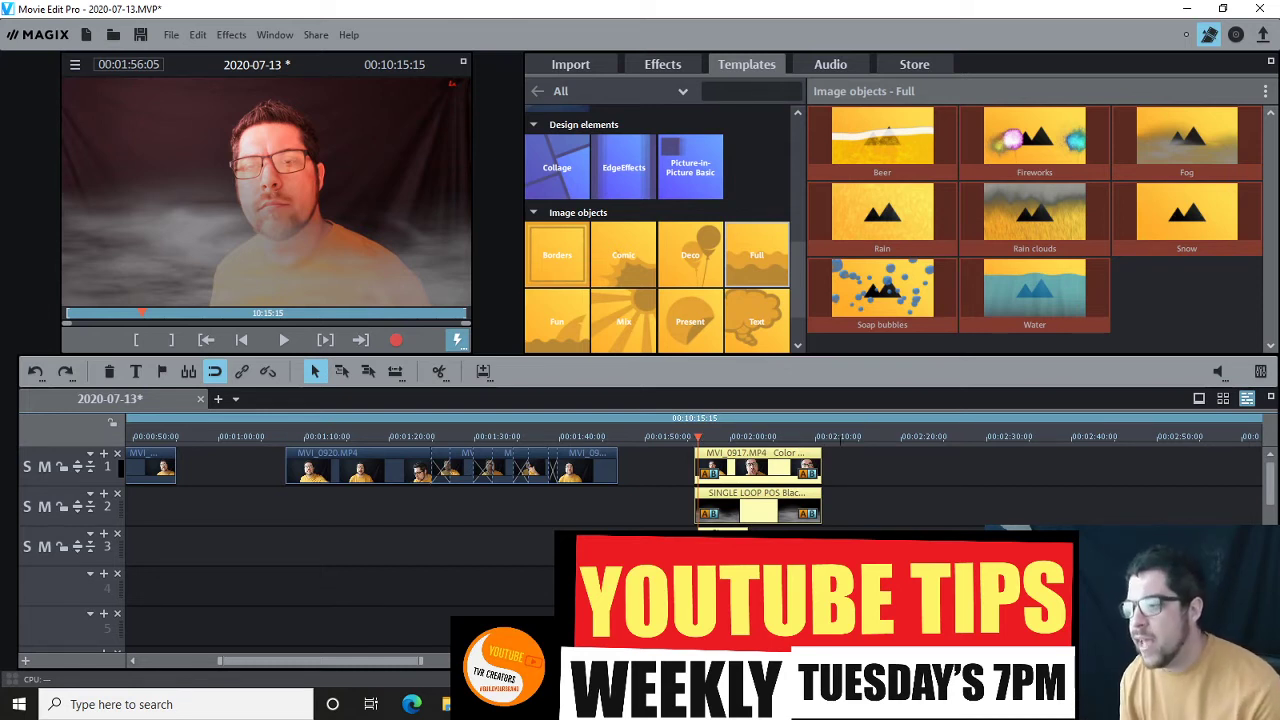
{"action": "key", "text": "space"}
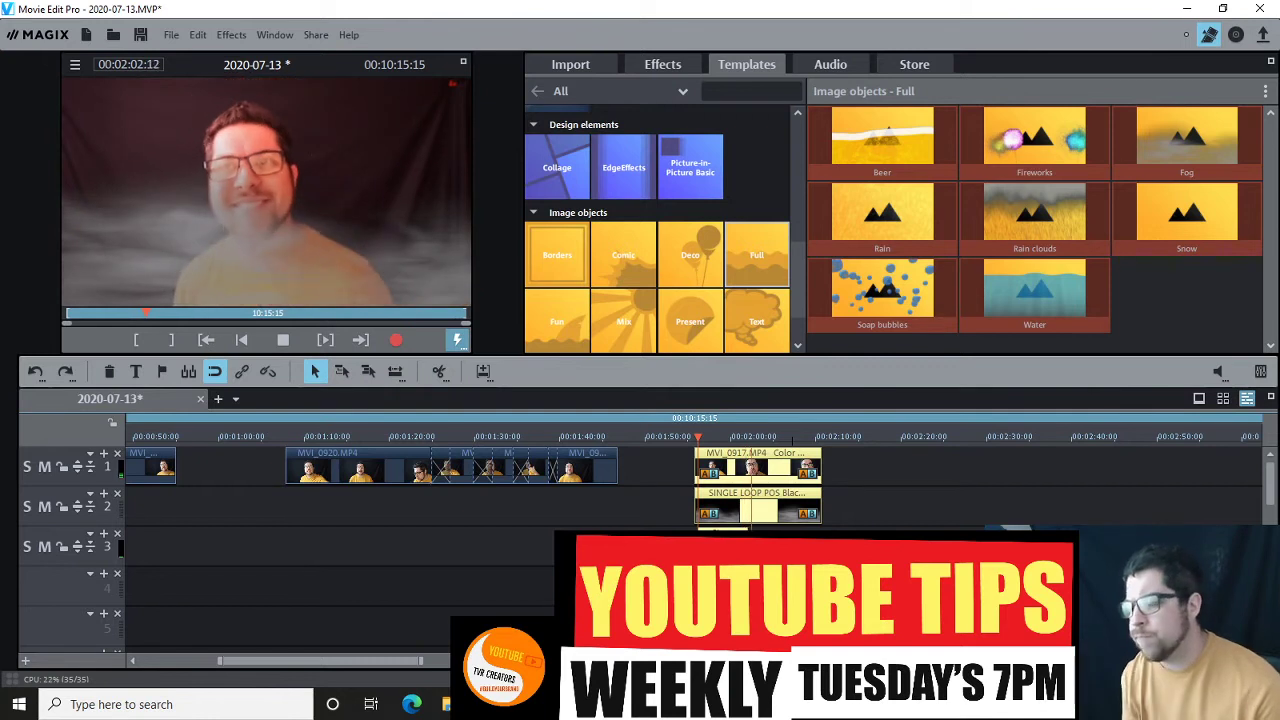
{"action": "key", "text": "space"}
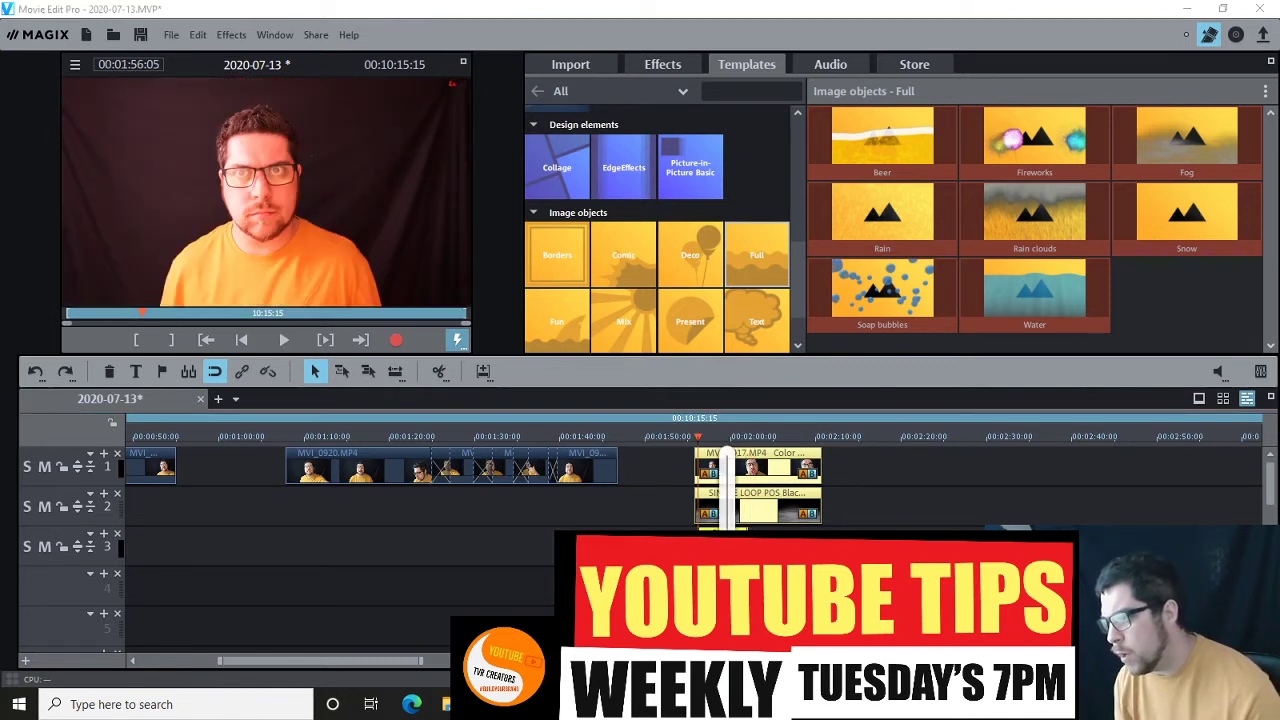
{"action": "key", "text": "space"}
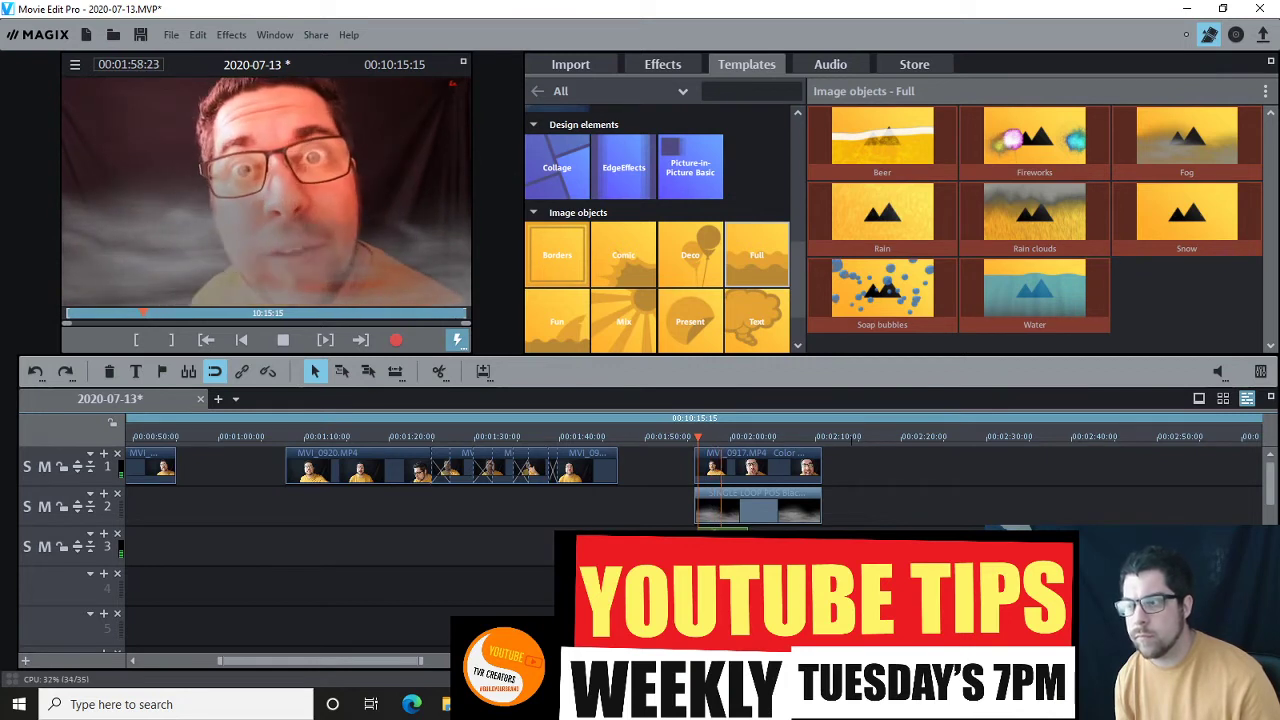
{"action": "key", "text": "space"}
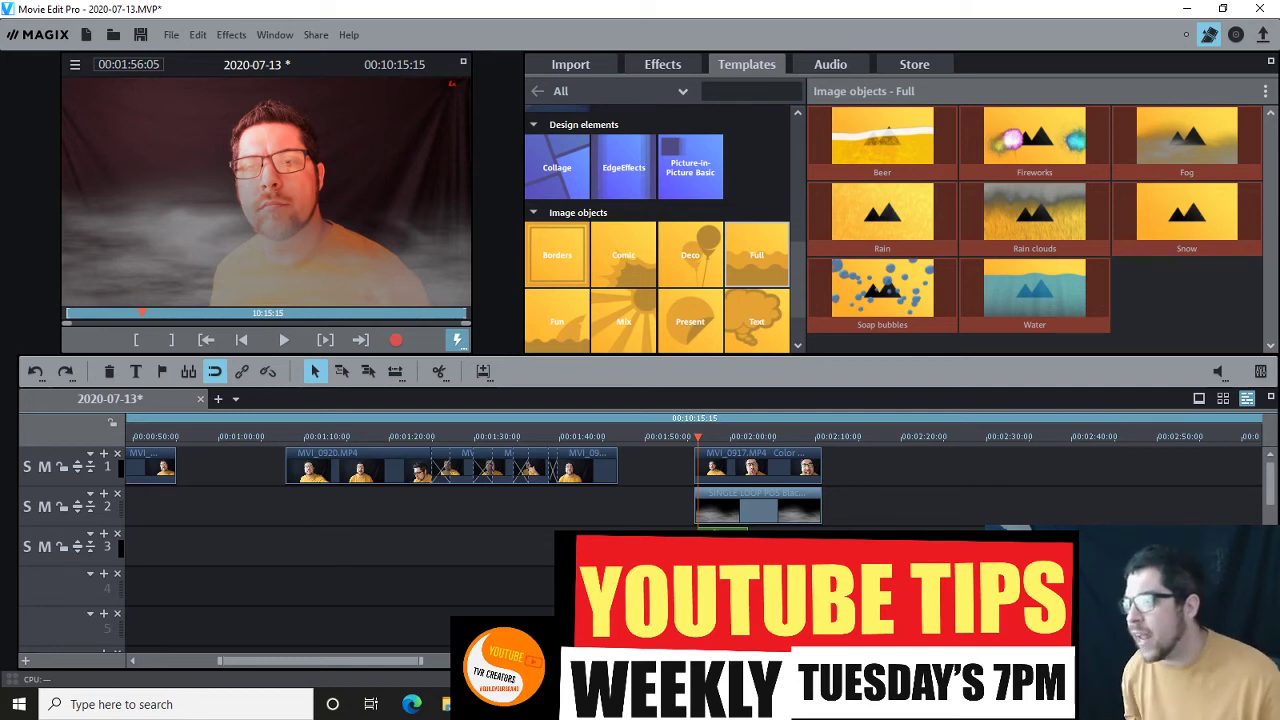
{"action": "mouse_move", "coordinate": [1033, 147]}
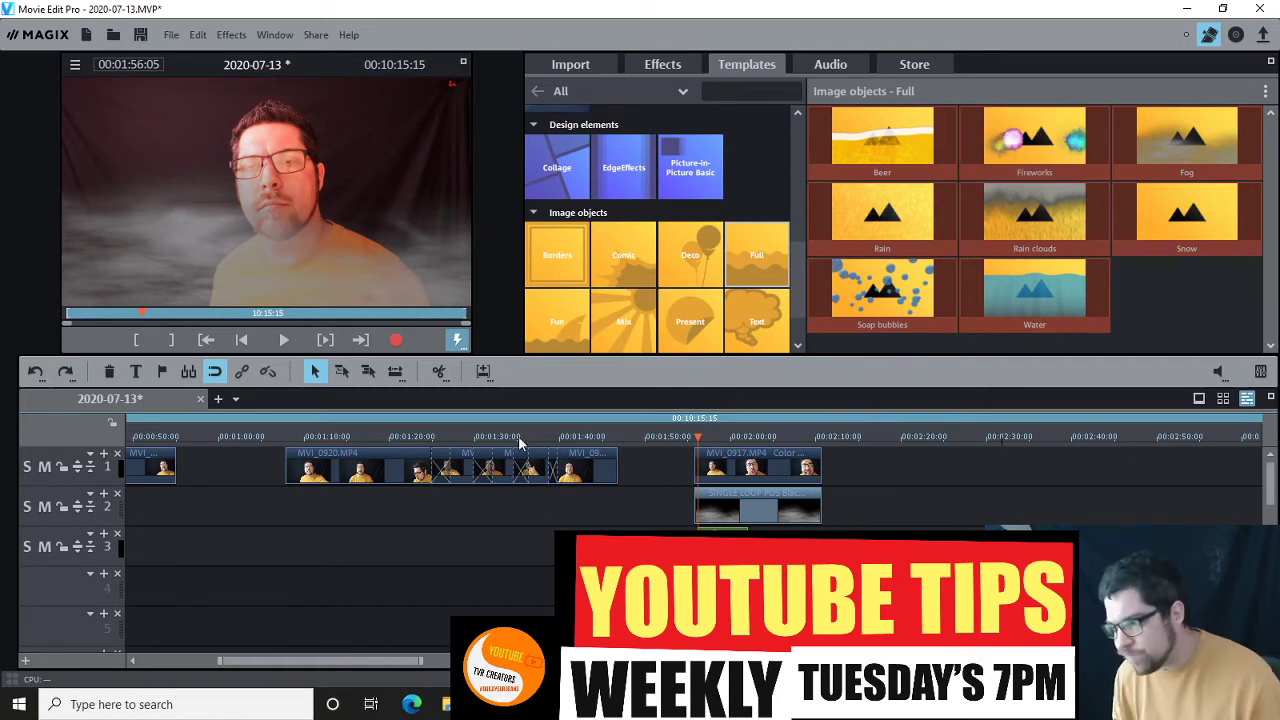
- Add the Fireworks overlay to MVI_0920 at about 1:10 and preview the bursts
{"action": "left_click", "coordinate": [310, 437]}
{"action": "left_click", "coordinate": [414, 468]}
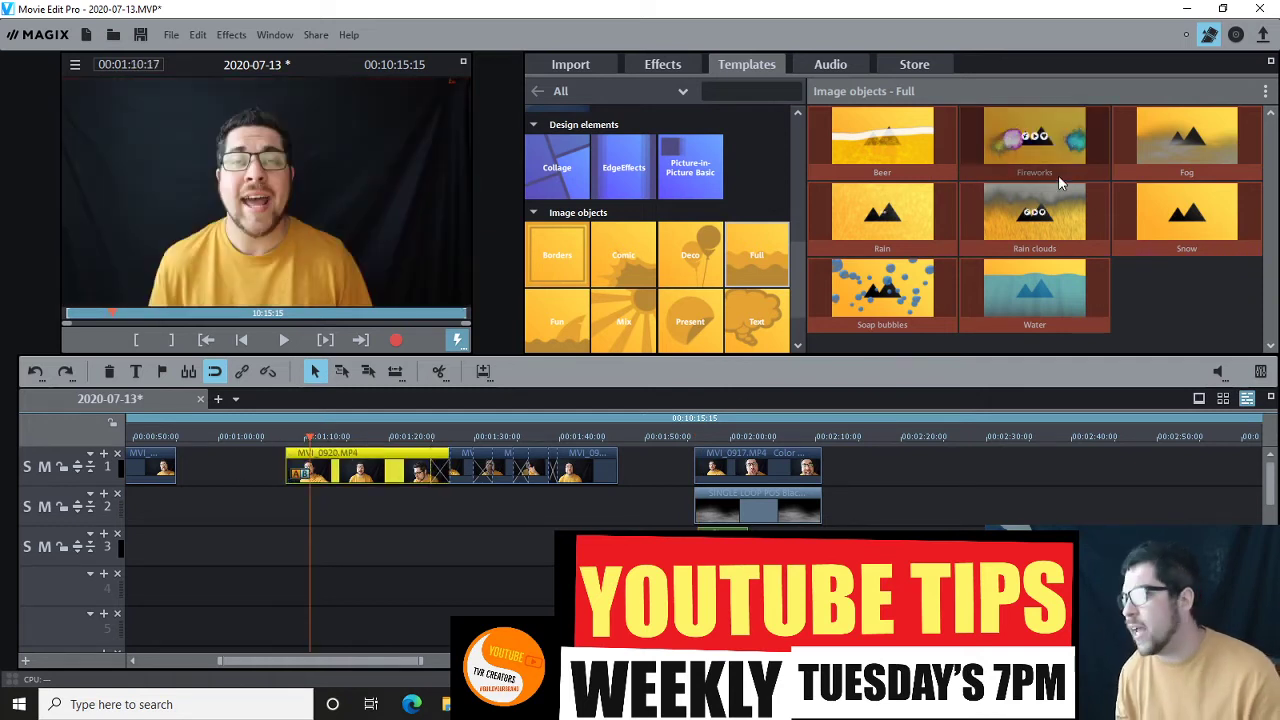
{"action": "left_click_drag", "start_coordinate": [1033, 140], "coordinate": [474, 510]}
{"action": "key", "text": "space"}
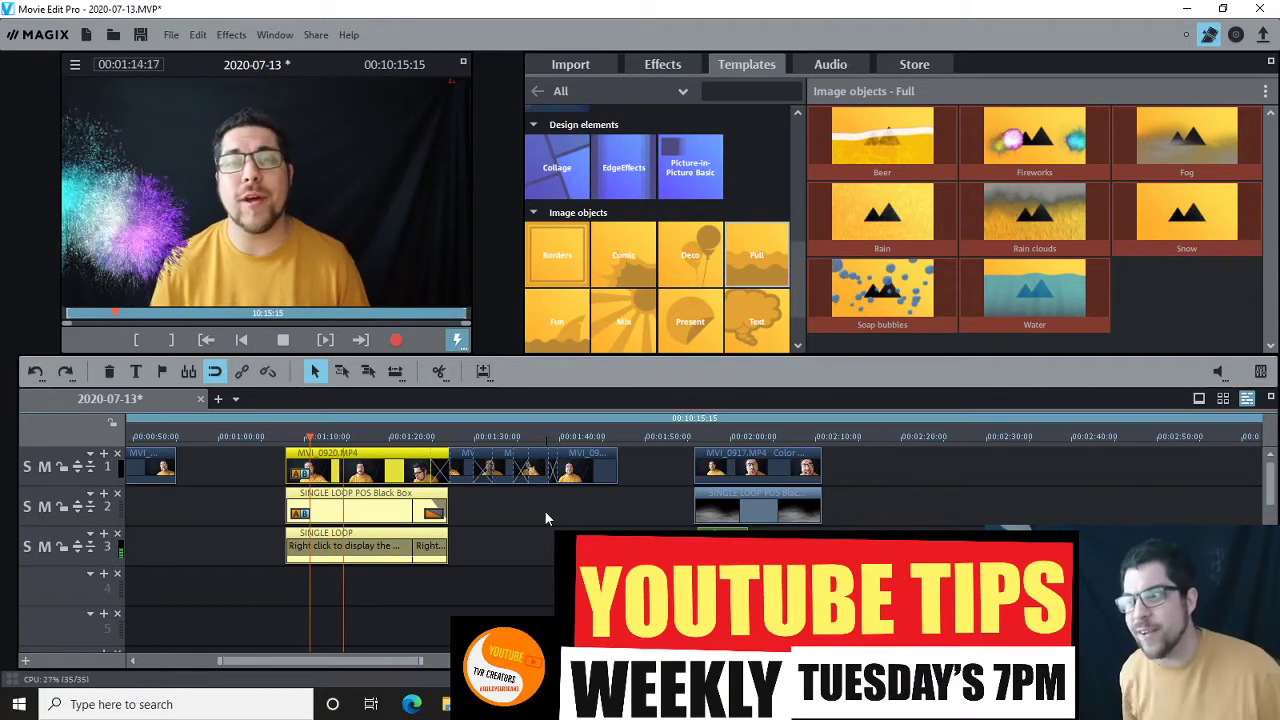
{"action": "key", "text": "space"}
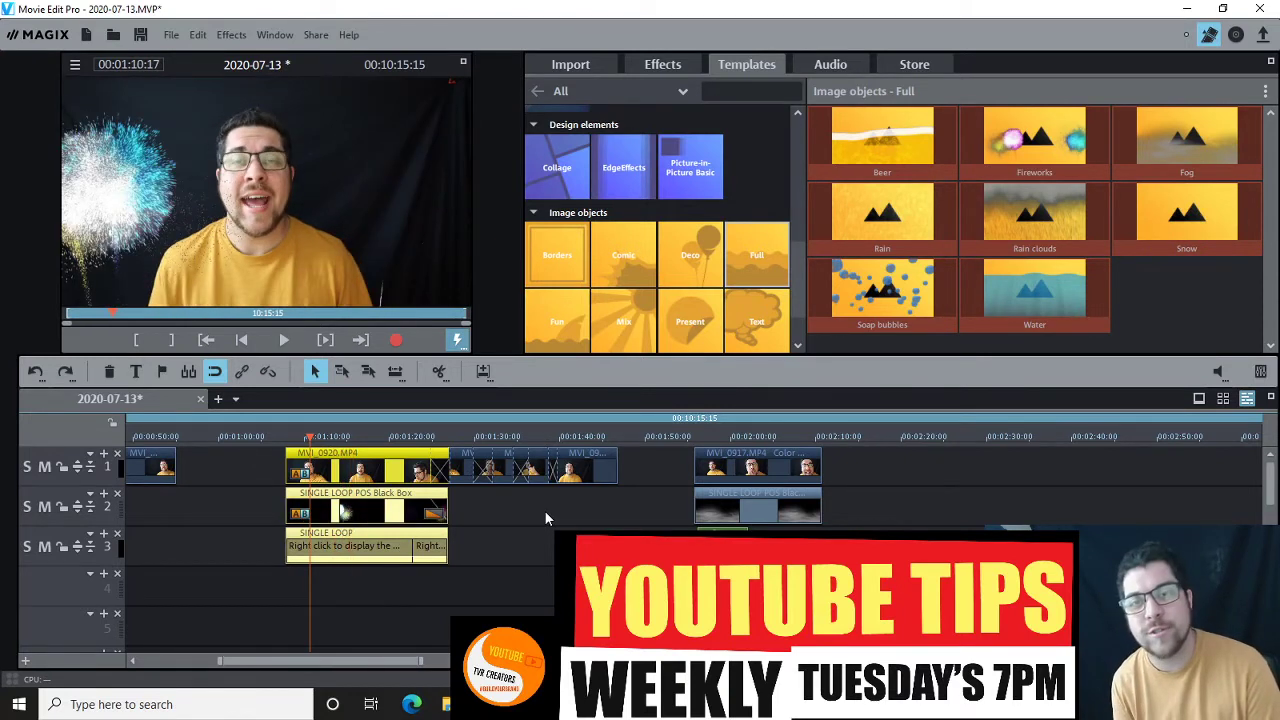
{"action": "key", "text": "space"}
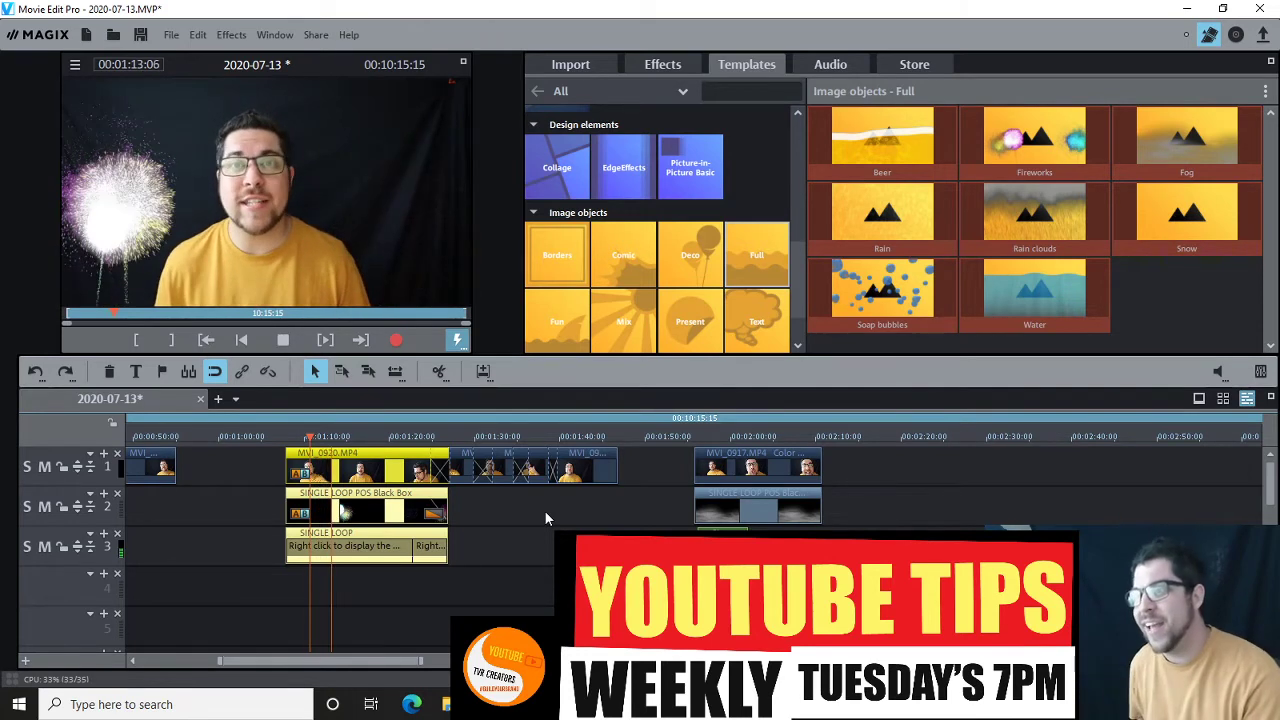
{"action": "key", "text": "space"}
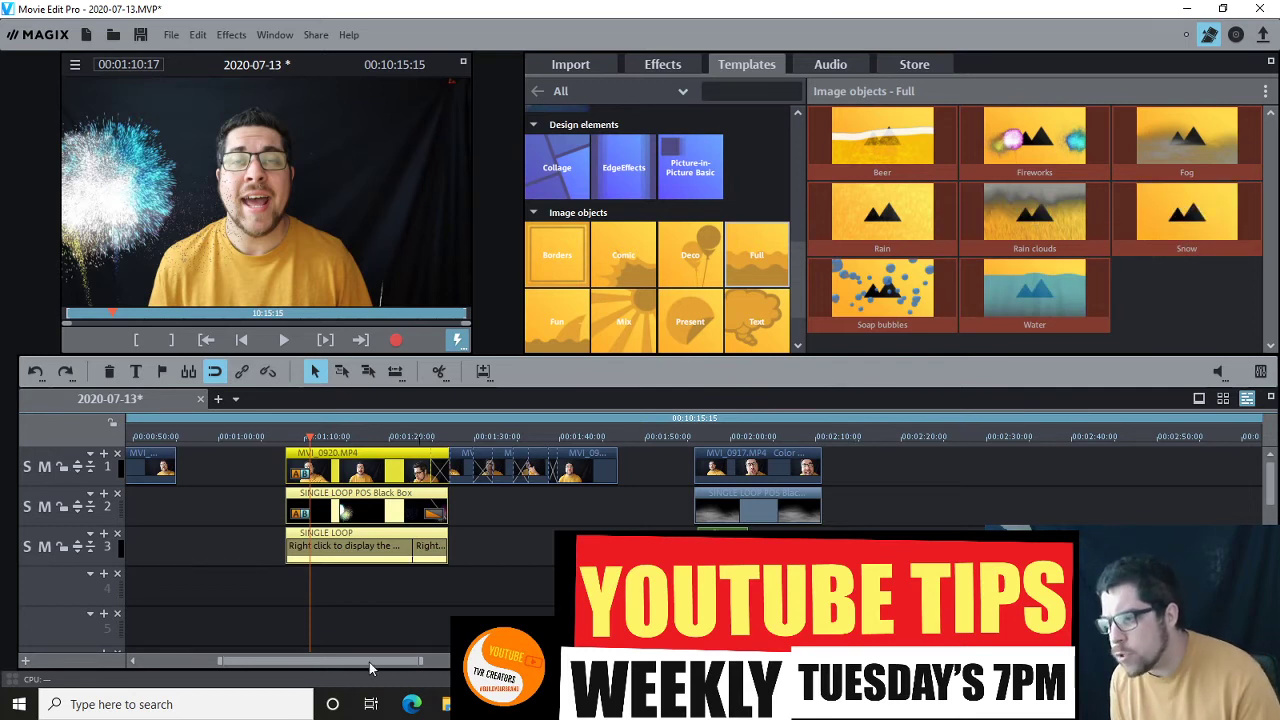
{"action": "left_click_drag", "start_coordinate": [383, 662], "coordinate": [291, 662]}
{"action": "left_click", "coordinate": [536, 466]}
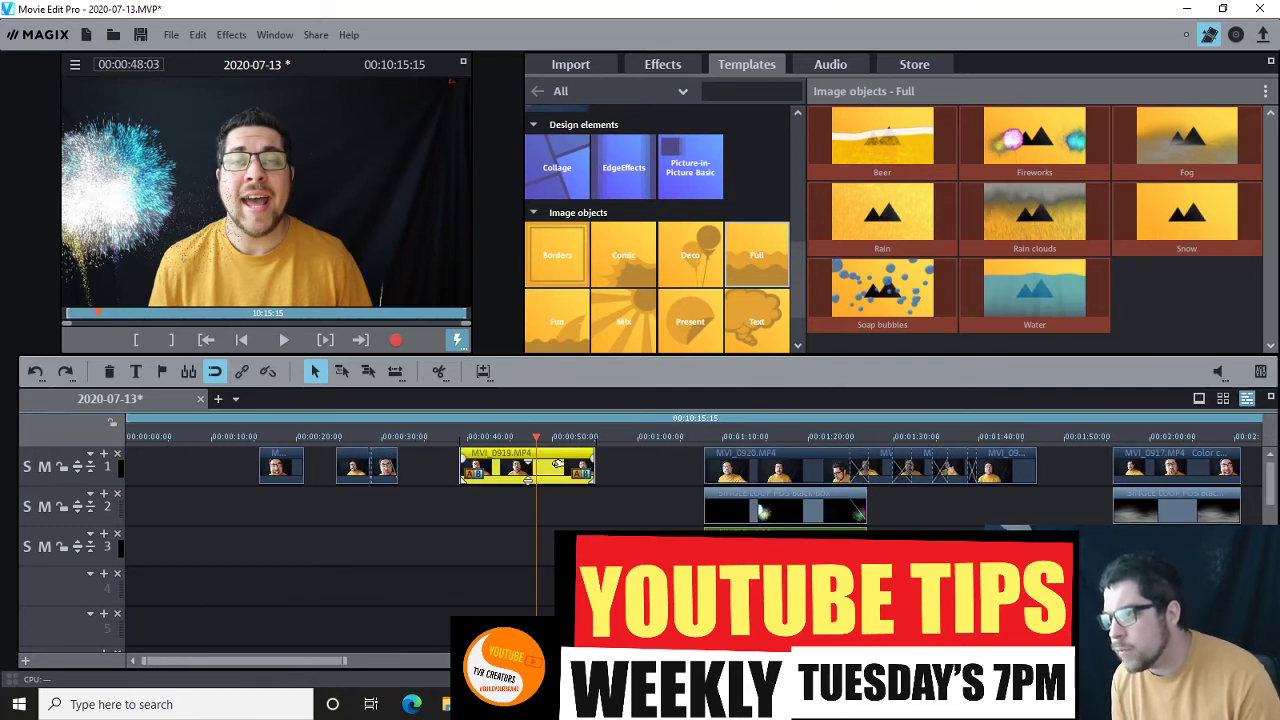
{"action": "left_click_drag", "start_coordinate": [1193, 244], "coordinate": [470, 437]}
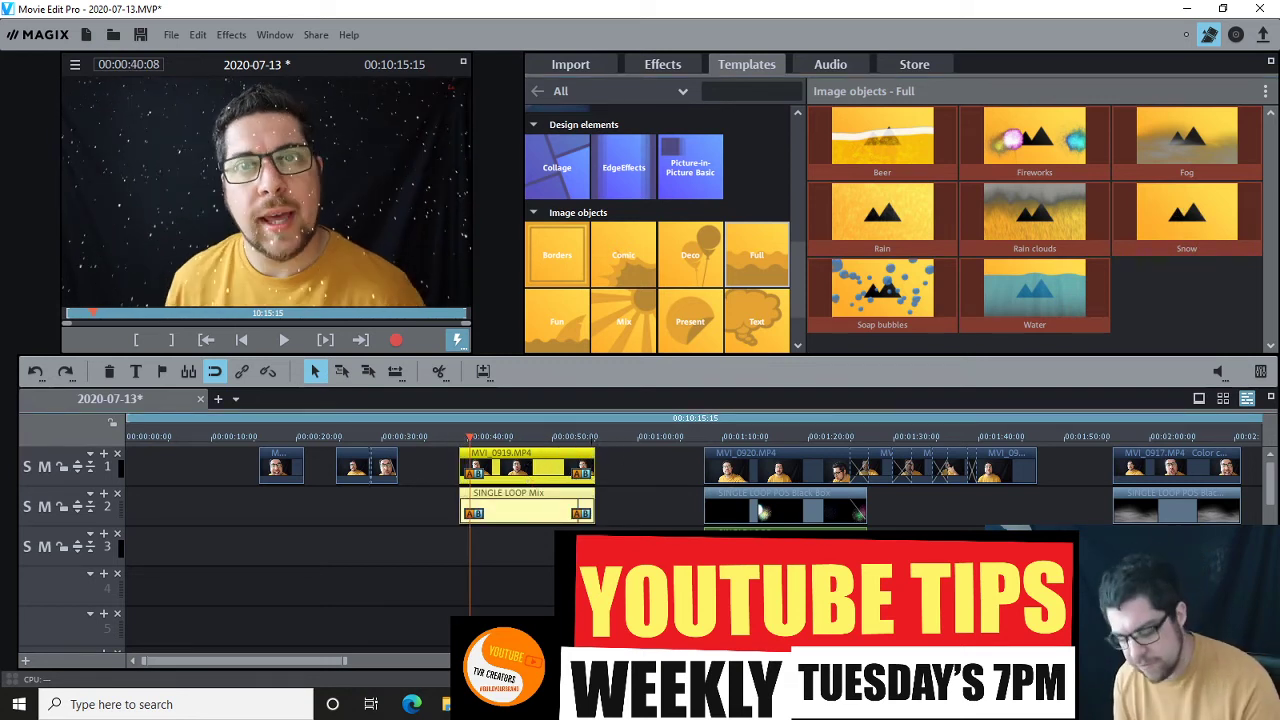
{"action": "key", "text": "space"}
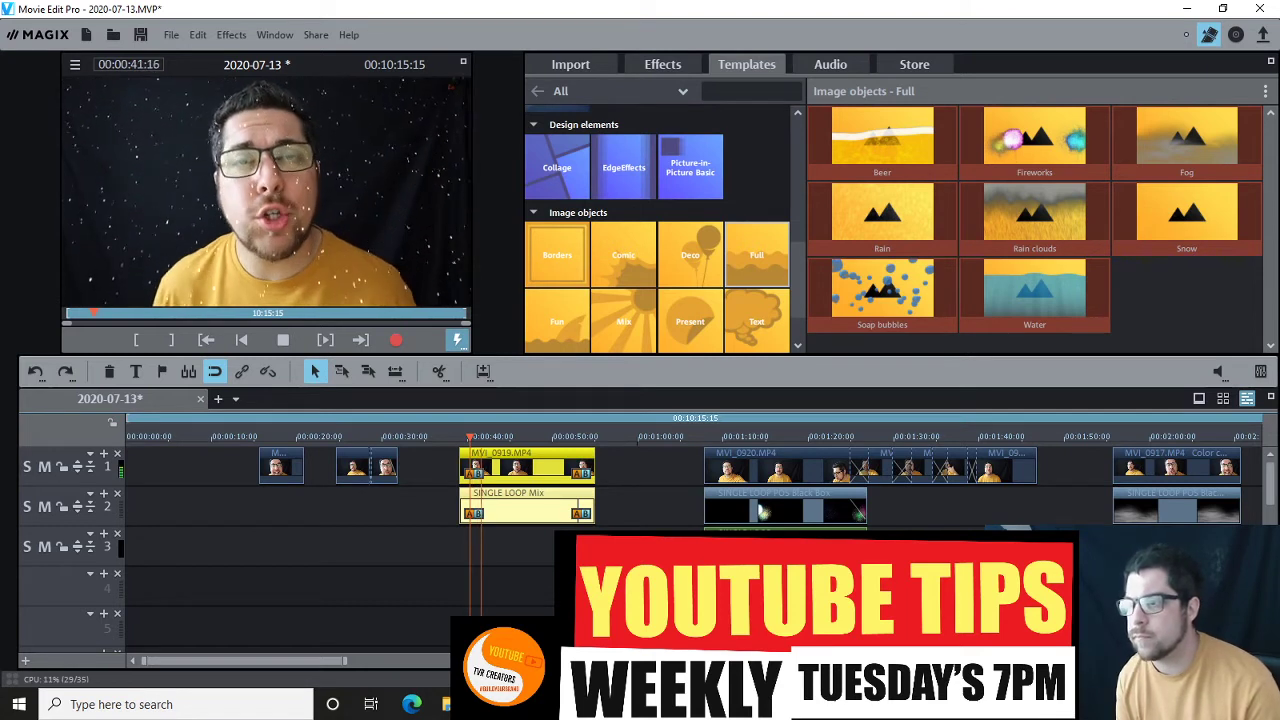
{"action": "key", "text": "space"}
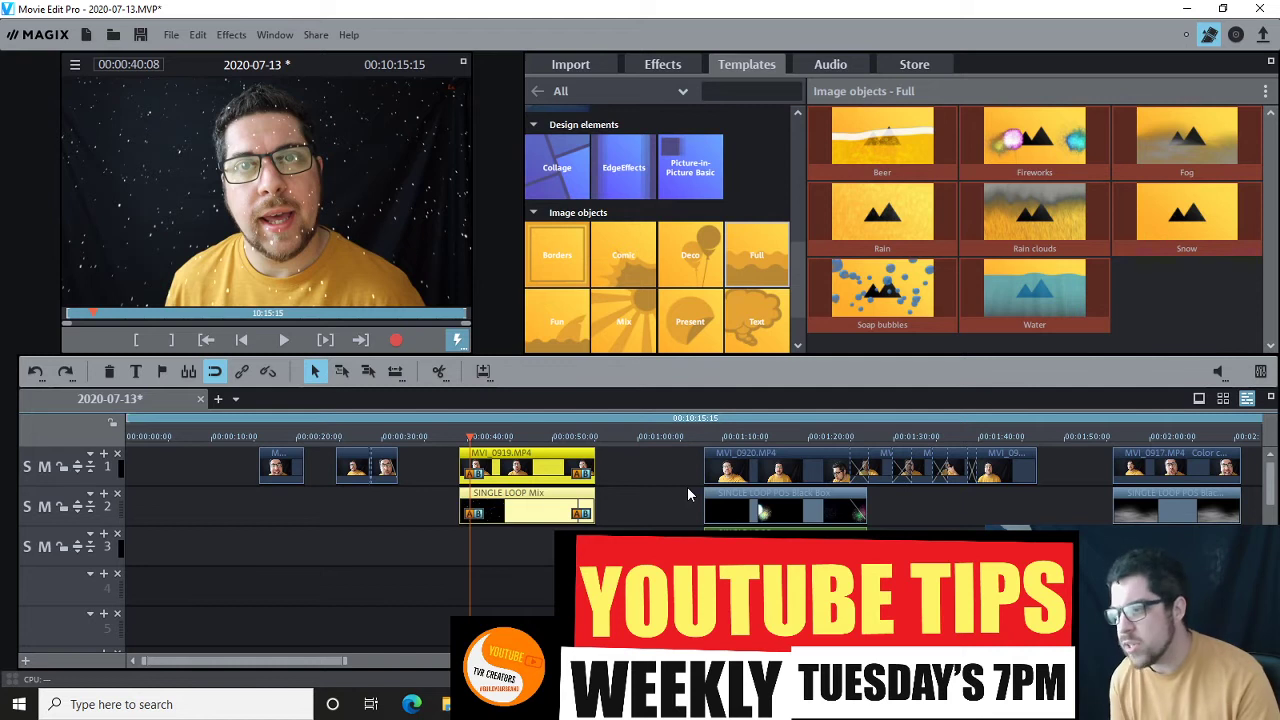
{"action": "key", "text": "space"}
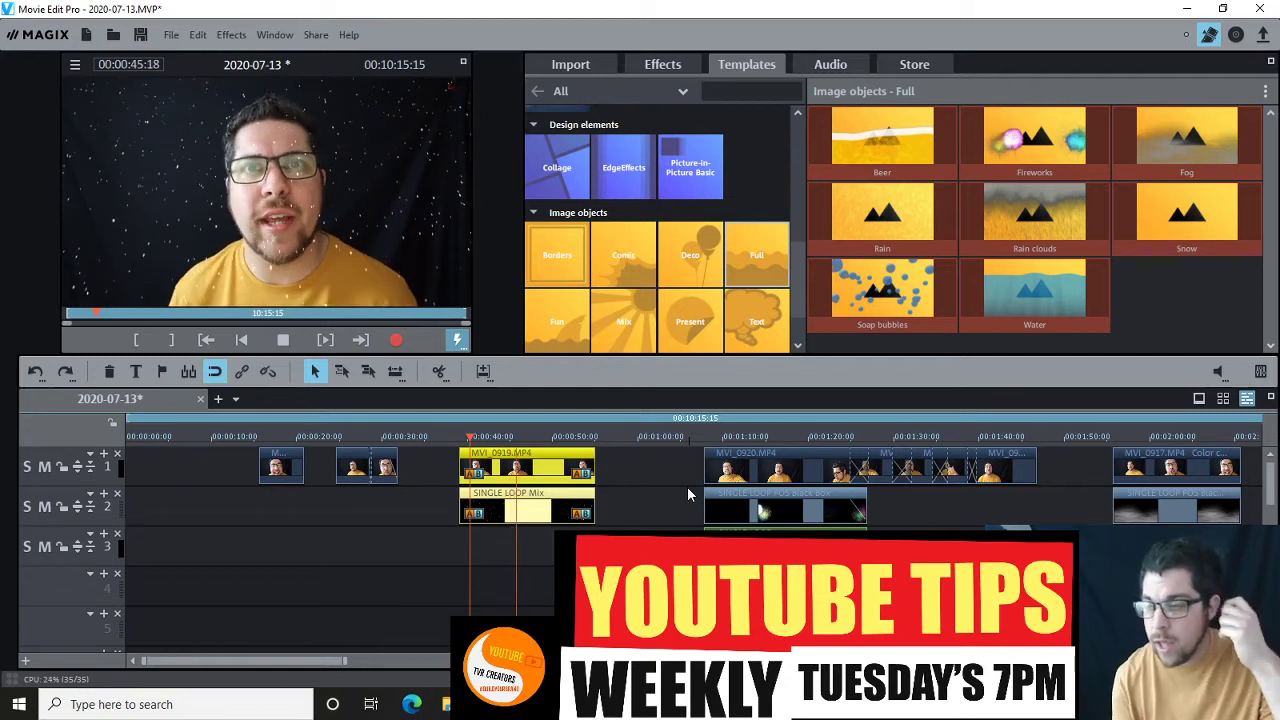
{"action": "key", "text": "space"}
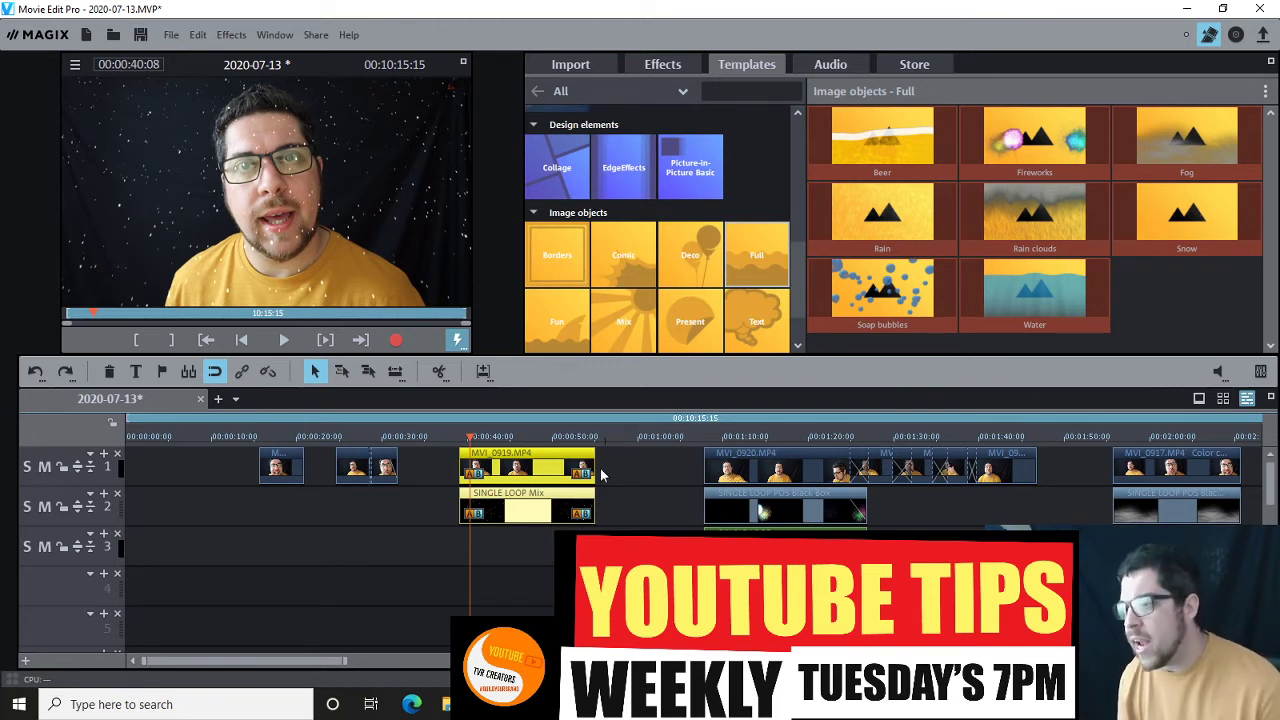
- Give MVI_0919 a Color correction by moving the hue wheel marker, then preview it
{"action": "left_click", "coordinate": [500, 451]}
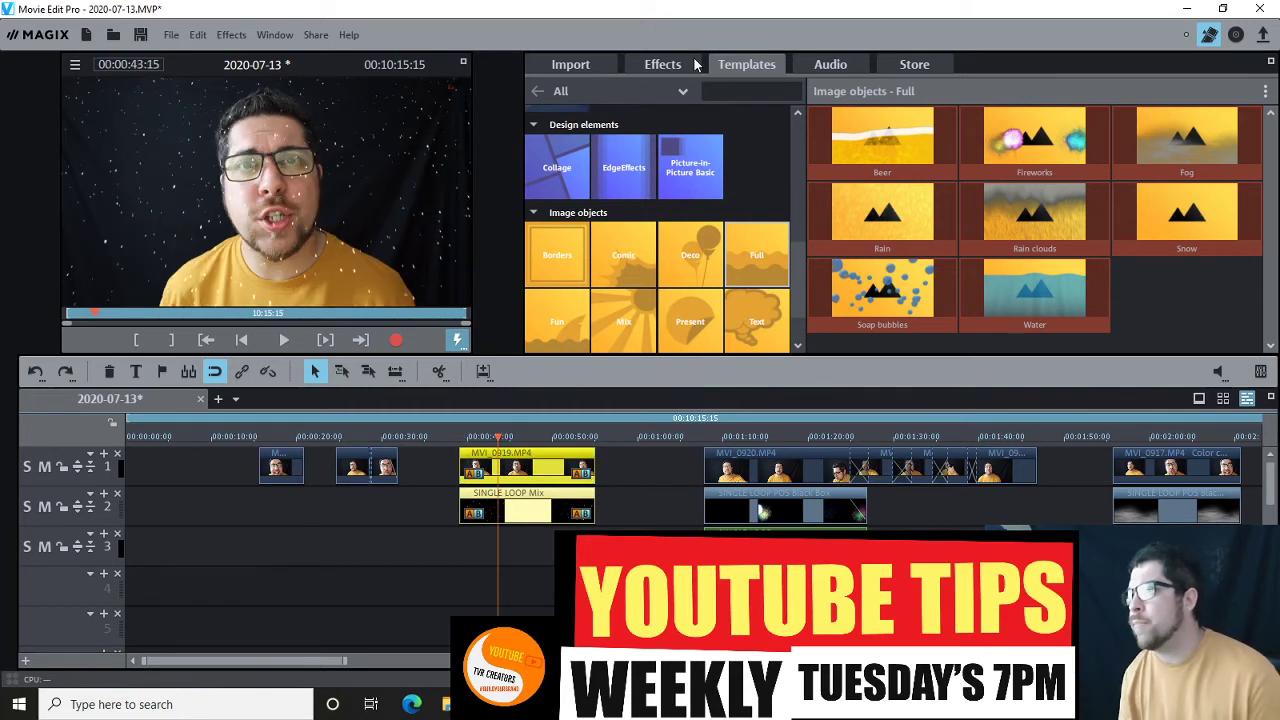
{"action": "left_click", "coordinate": [662, 64]}
{"action": "mouse_move", "coordinate": [982, 203]}
{"action": "left_mouse_down"}
{"action": "mouse_move", "coordinate": [968, 246]}
{"action": "mouse_move", "coordinate": [980, 200]}
{"action": "mouse_move", "coordinate": [943, 229]}
{"action": "mouse_move", "coordinate": [1012, 238]}
{"action": "mouse_move", "coordinate": [984, 251]}
{"action": "left_mouse_up"}
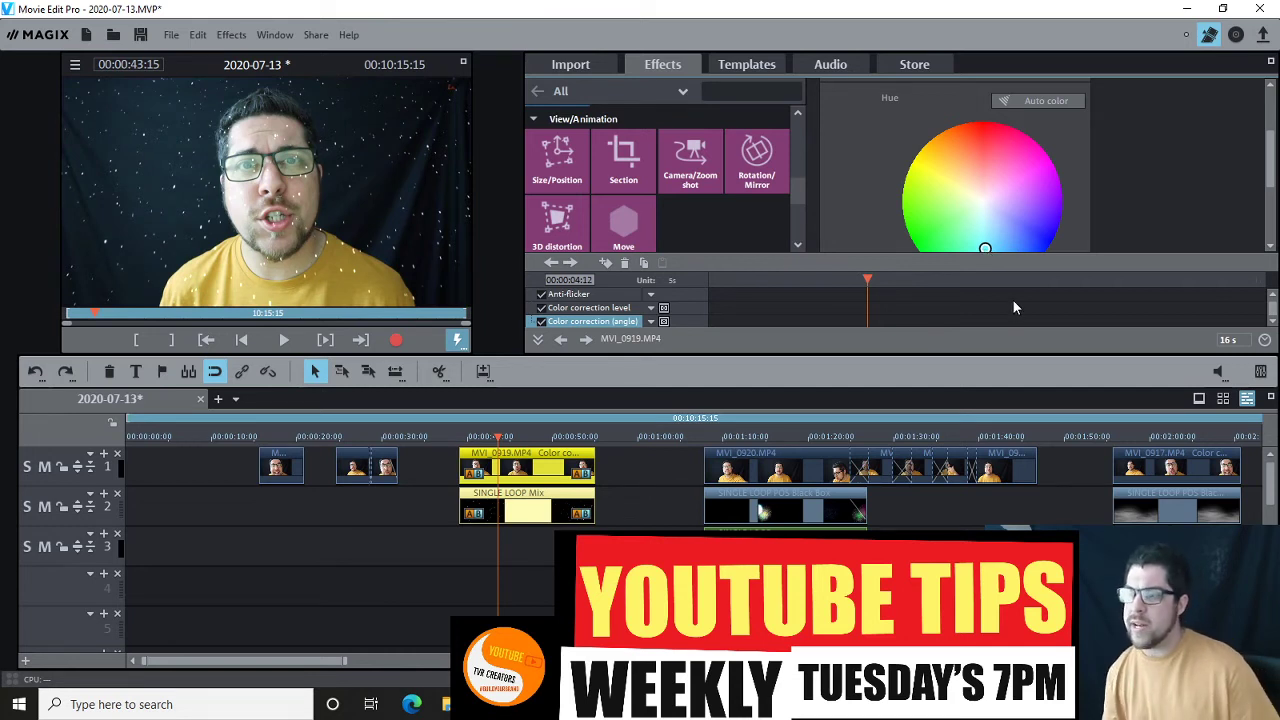
{"action": "left_click", "coordinate": [463, 437]}
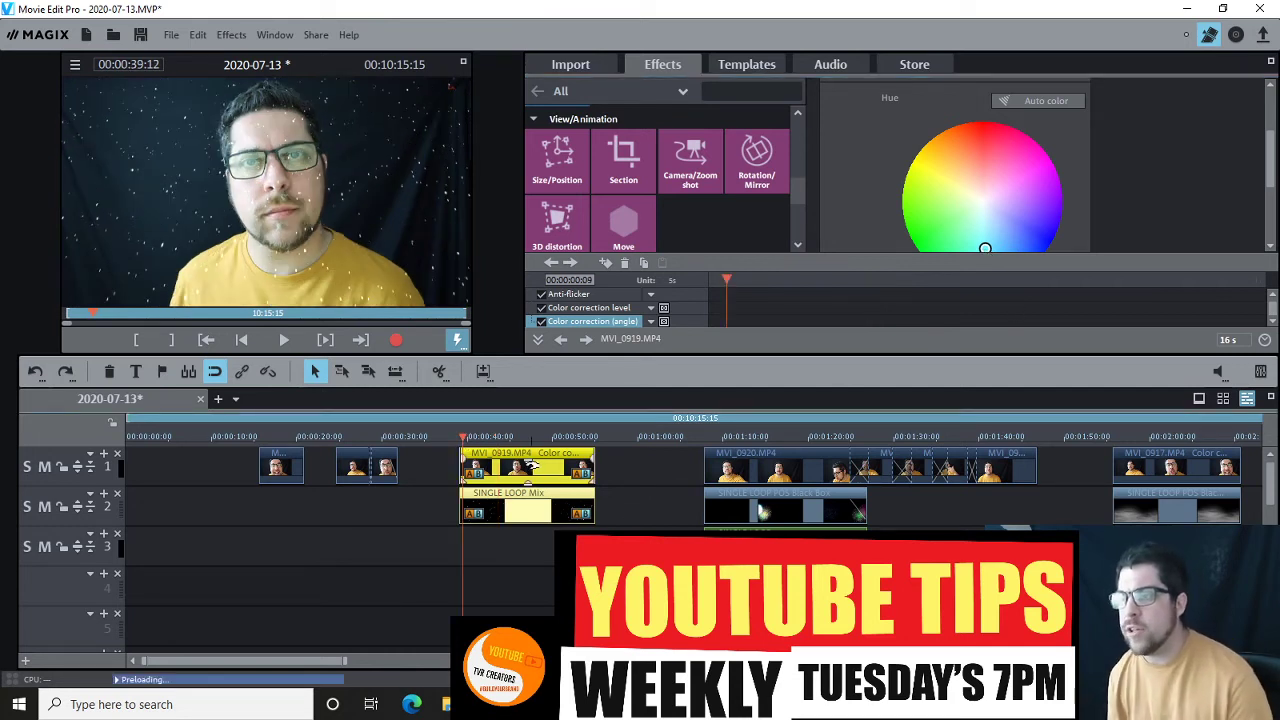
{"action": "key", "text": "space"}
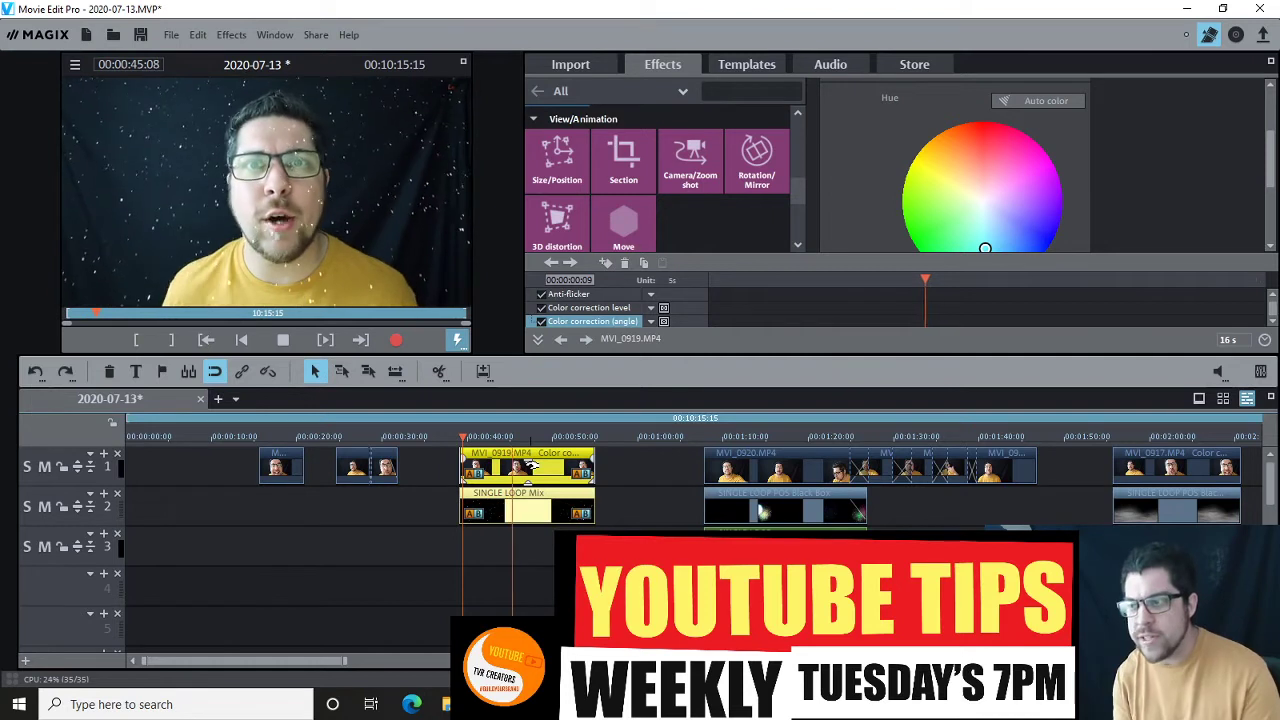
{"action": "key", "text": "space"}
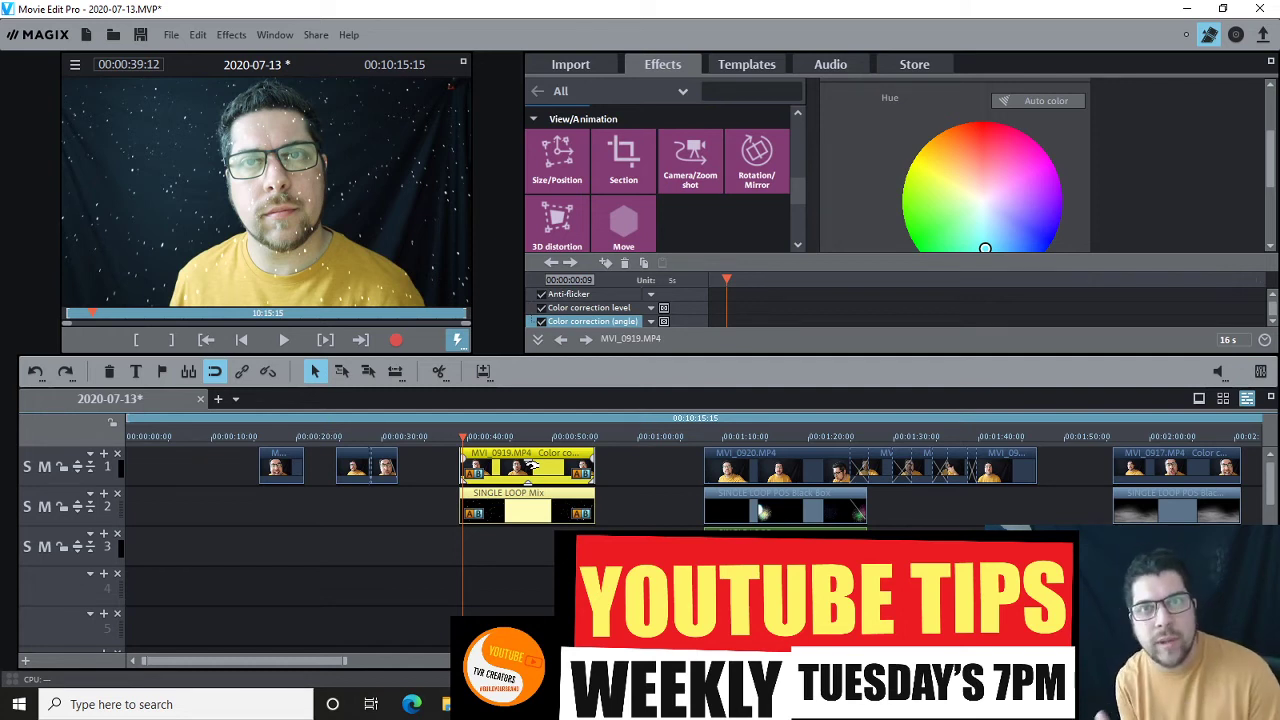
{"action": "key", "text": "space"}
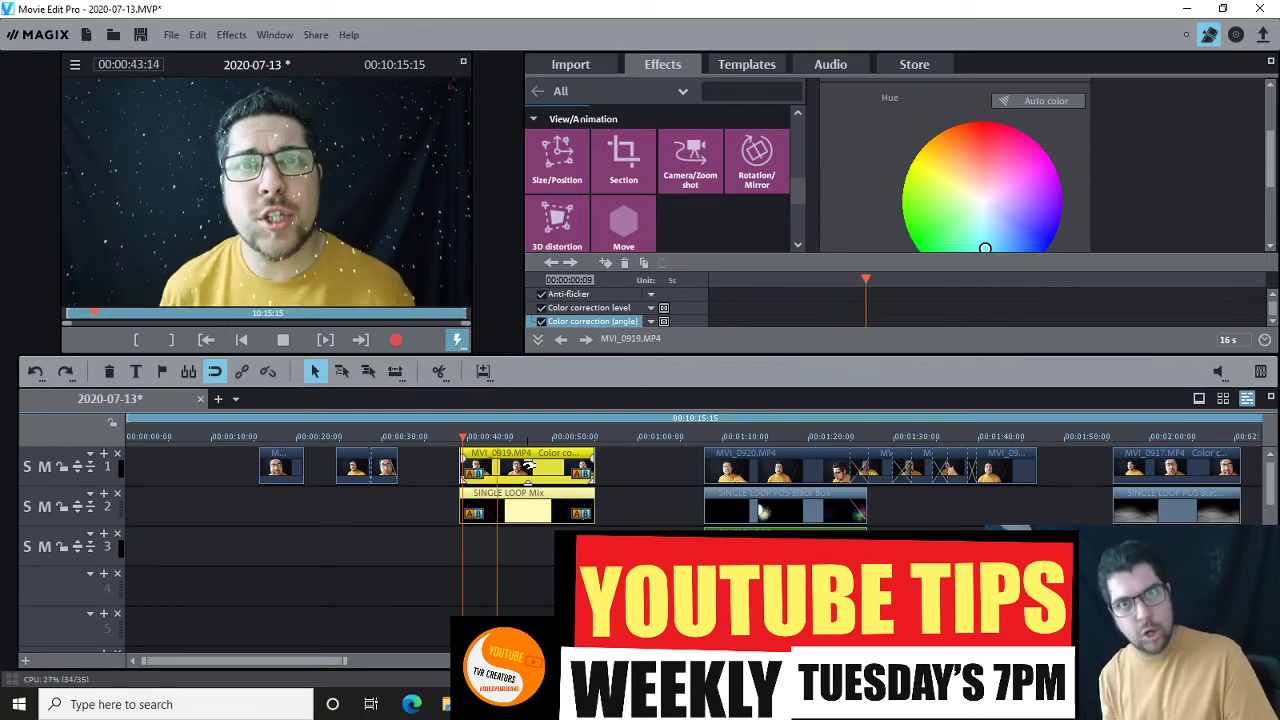
{"action": "key", "text": "space"}
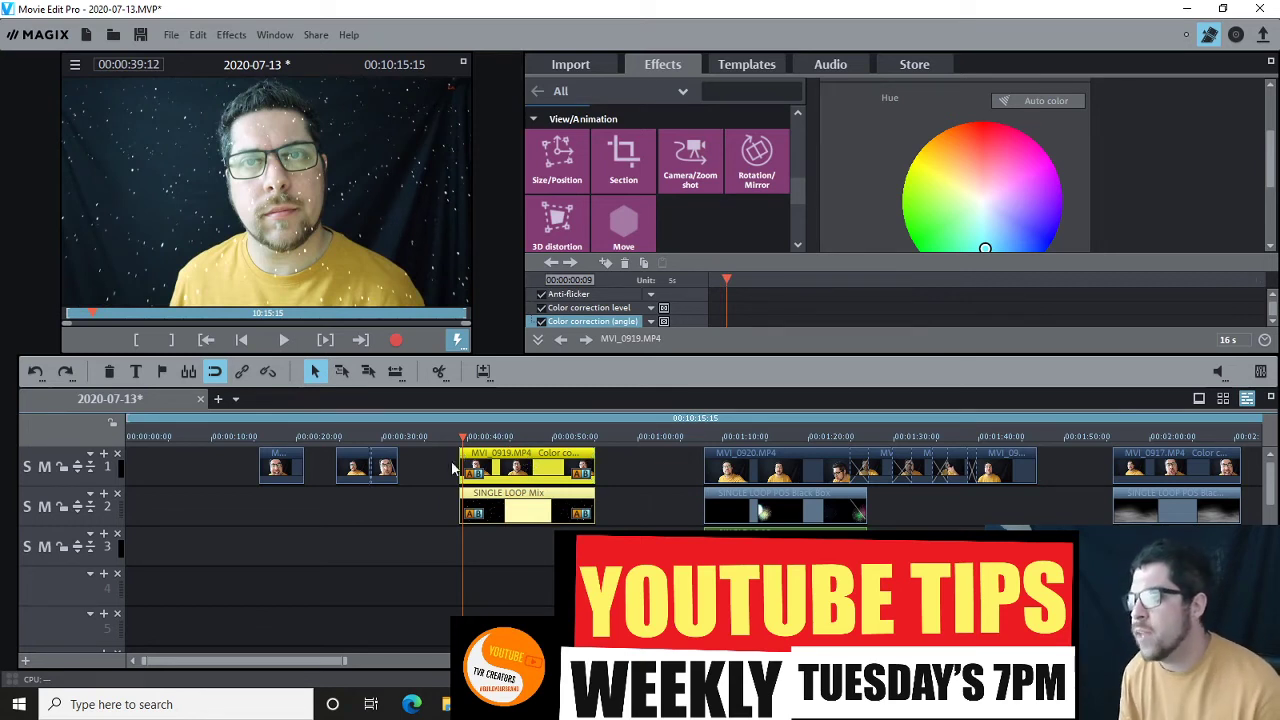
{"action": "left_click_drag", "start_coordinate": [797, 199], "coordinate": [797, 193]}
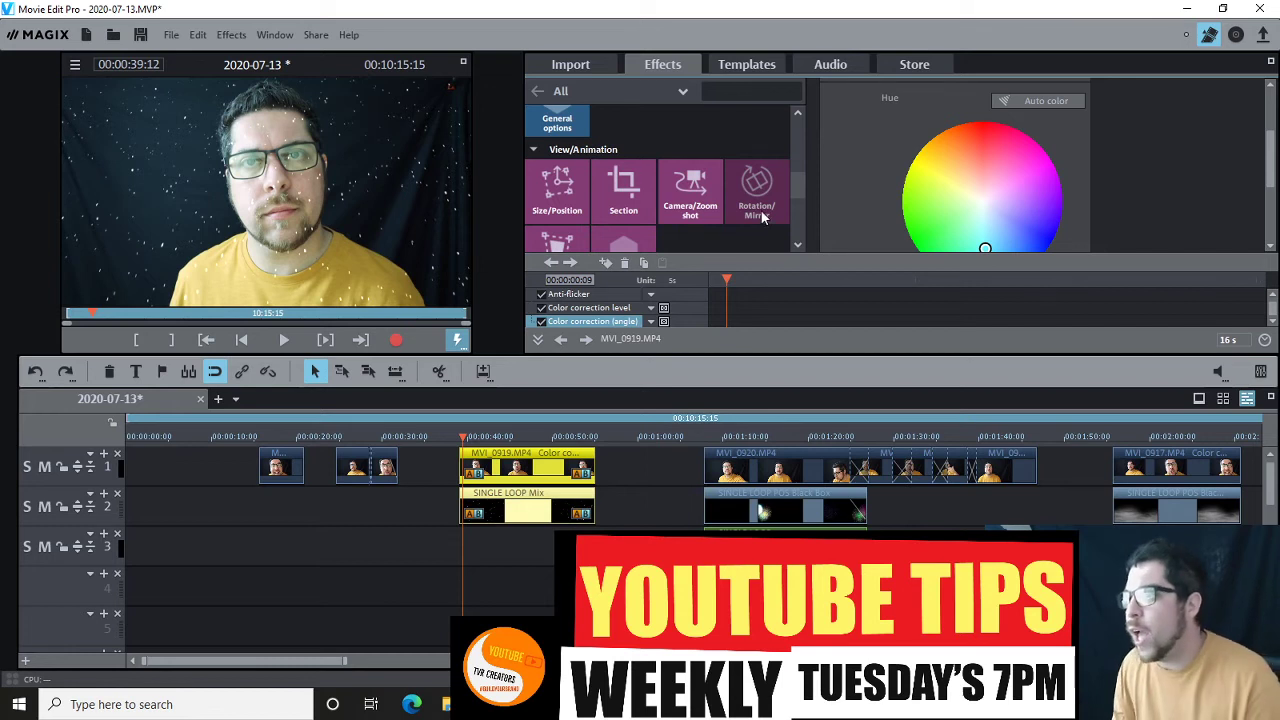
- Apply a Camera/Zoom shot zooming into a section on MVI_0919 and preview it
{"action": "left_click", "coordinate": [716, 204]}
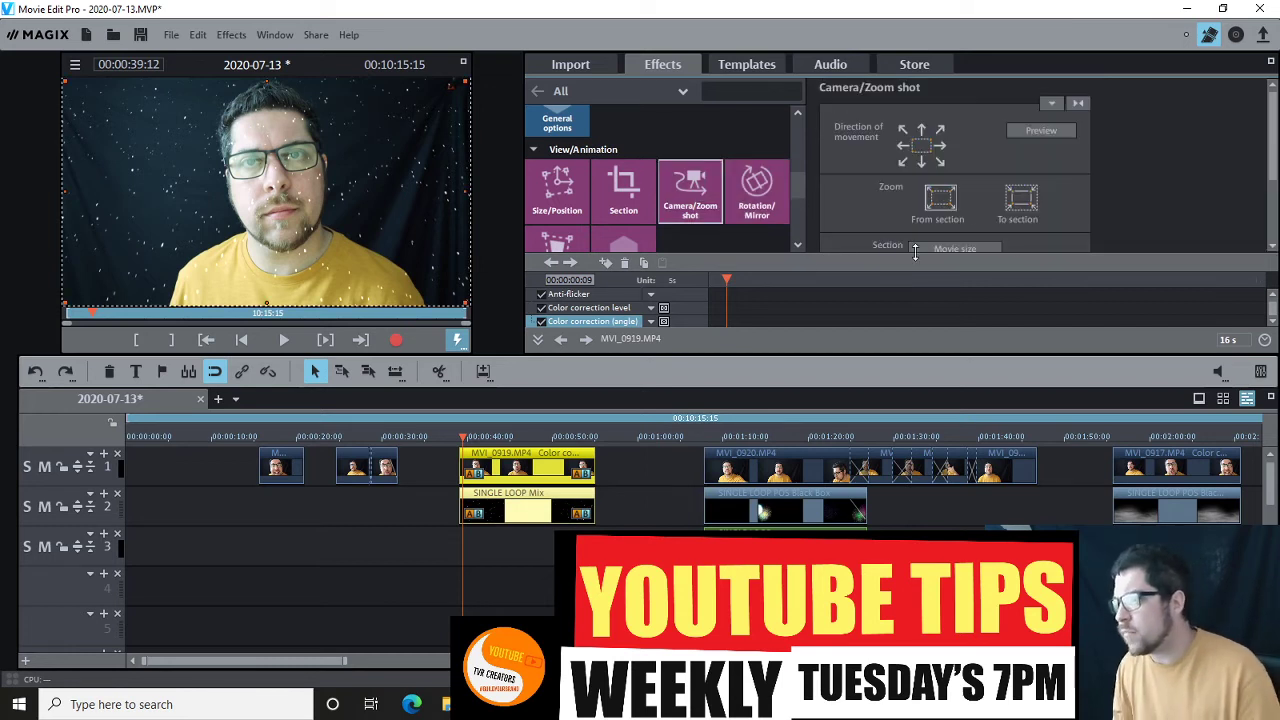
{"action": "left_click_drag", "start_coordinate": [1271, 146], "coordinate": [1268, 173]}
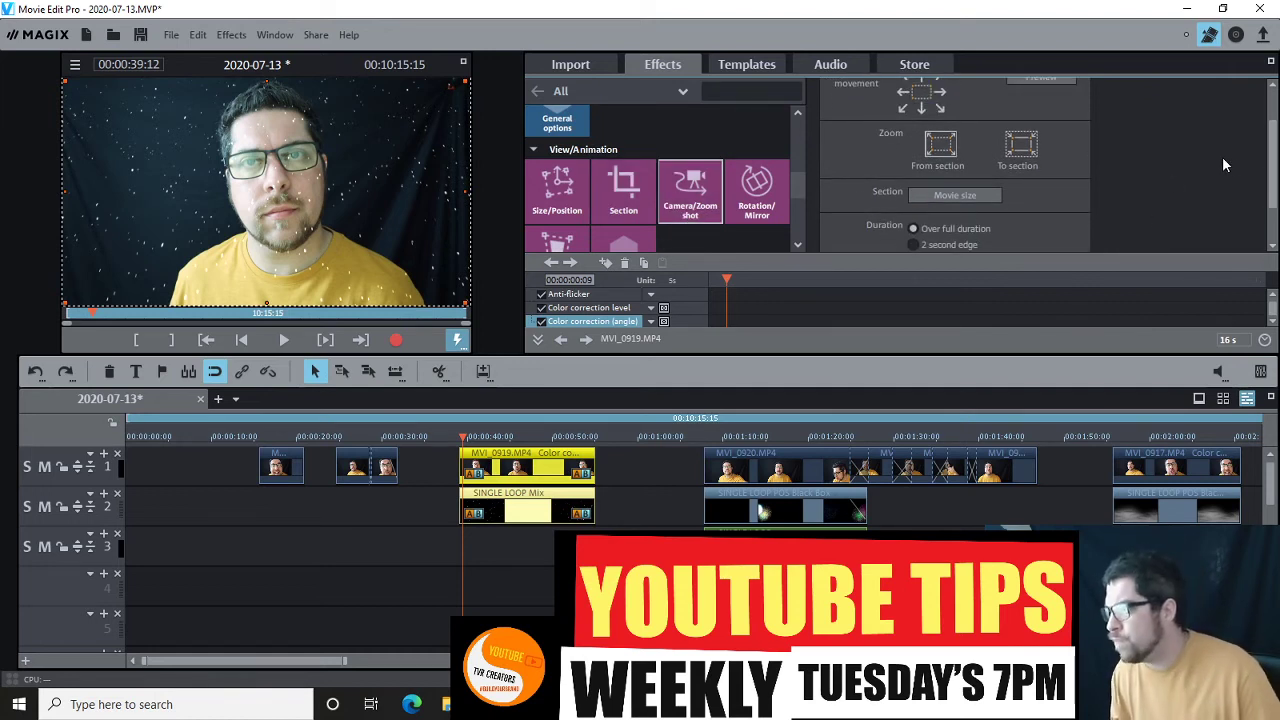
{"action": "left_click_drag", "start_coordinate": [1273, 176], "coordinate": [1273, 133]}
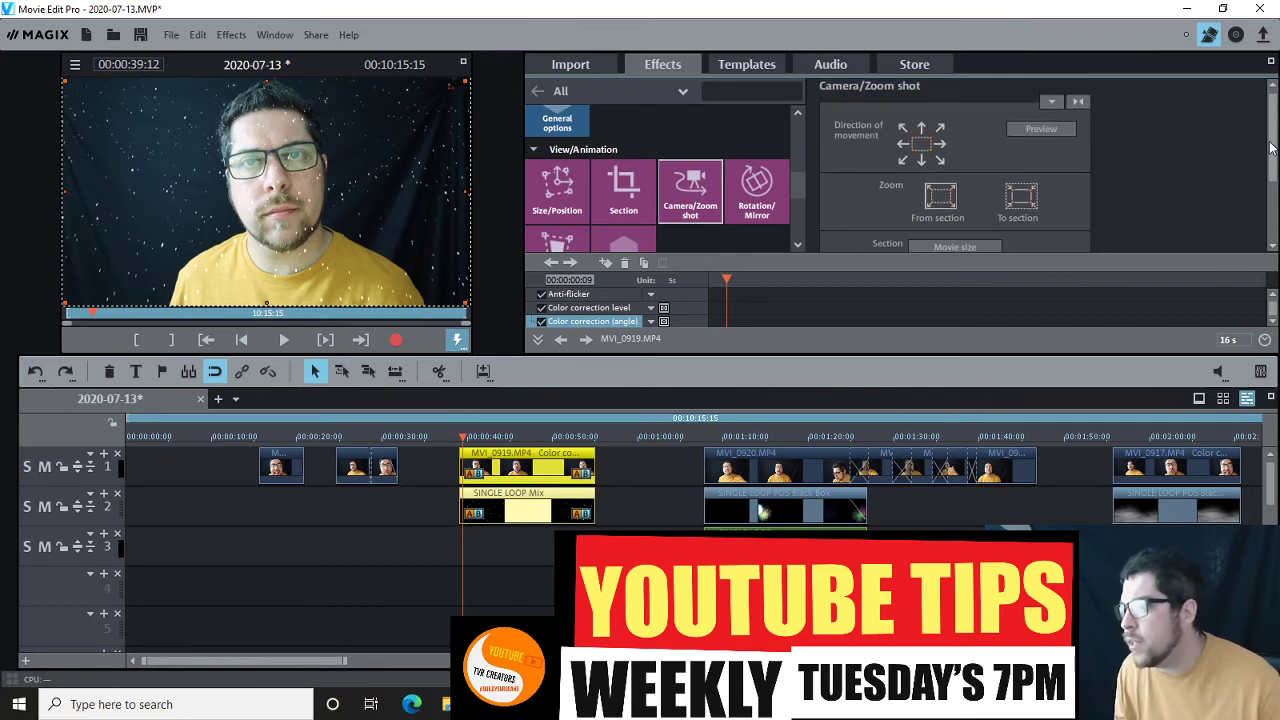
{"action": "left_click", "coordinate": [1021, 203]}
{"action": "left_click", "coordinate": [460, 432]}
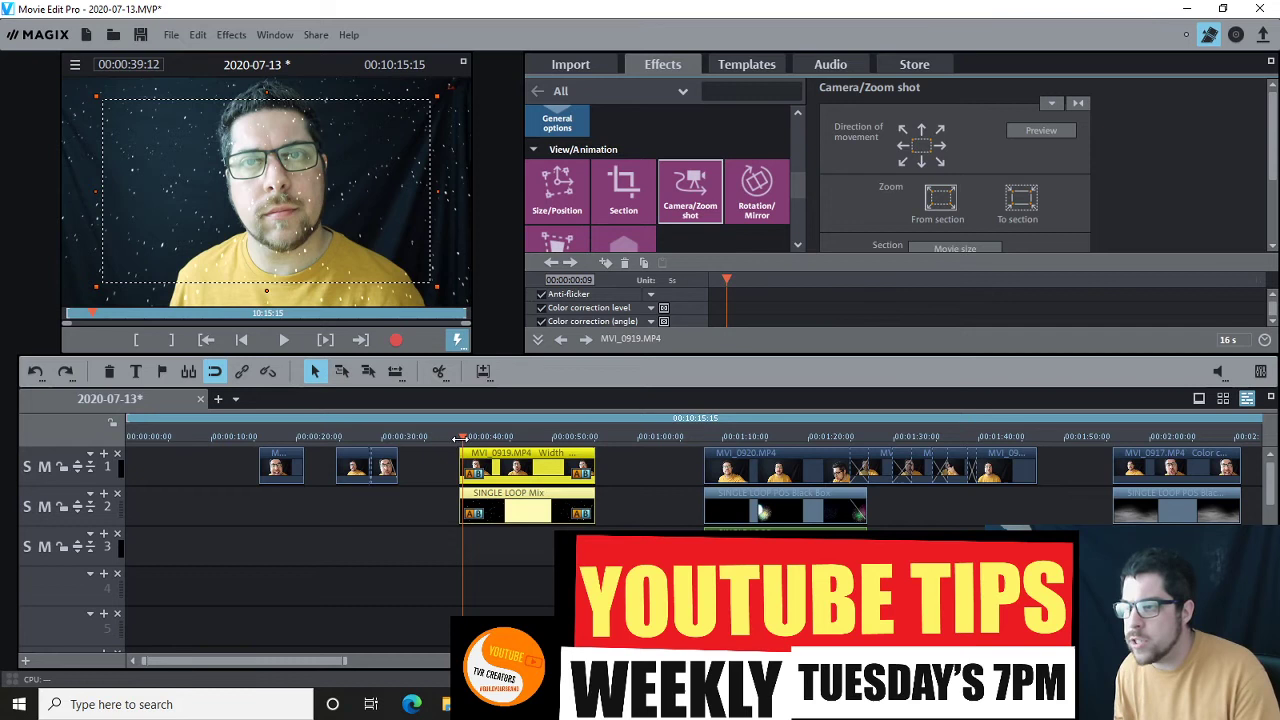
{"action": "key", "text": "space"}
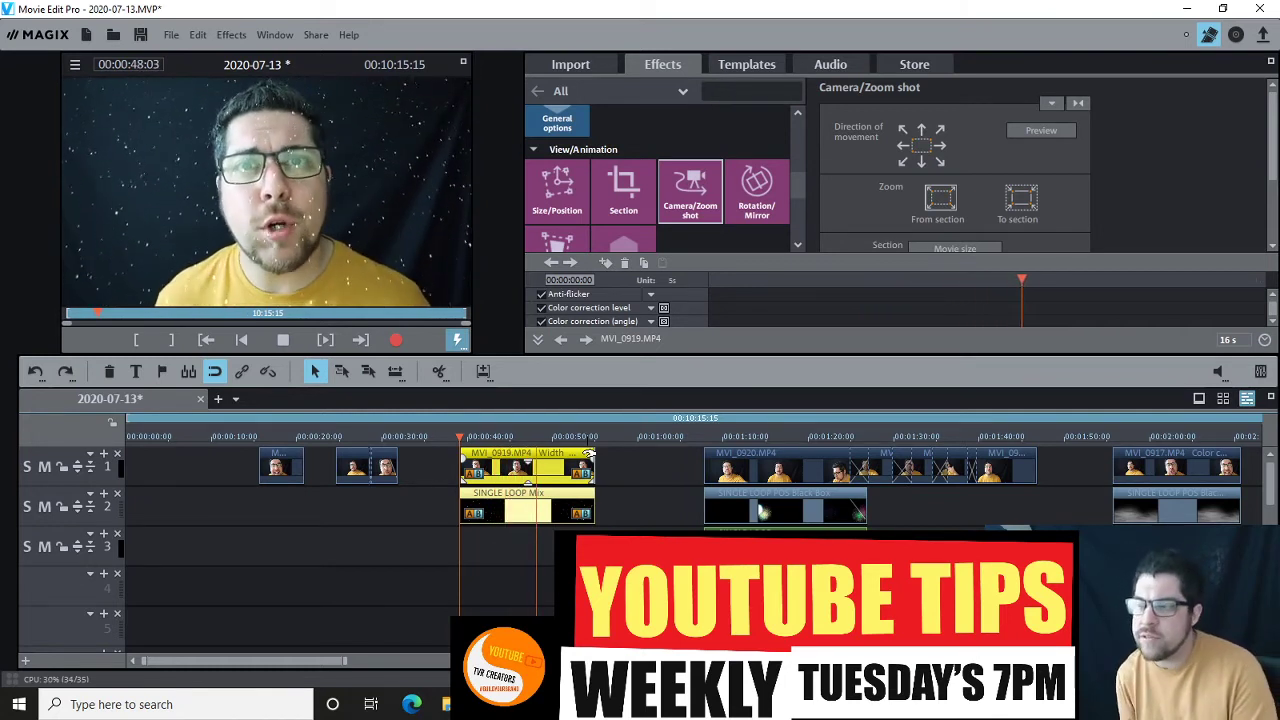
{"action": "key", "text": "space"}
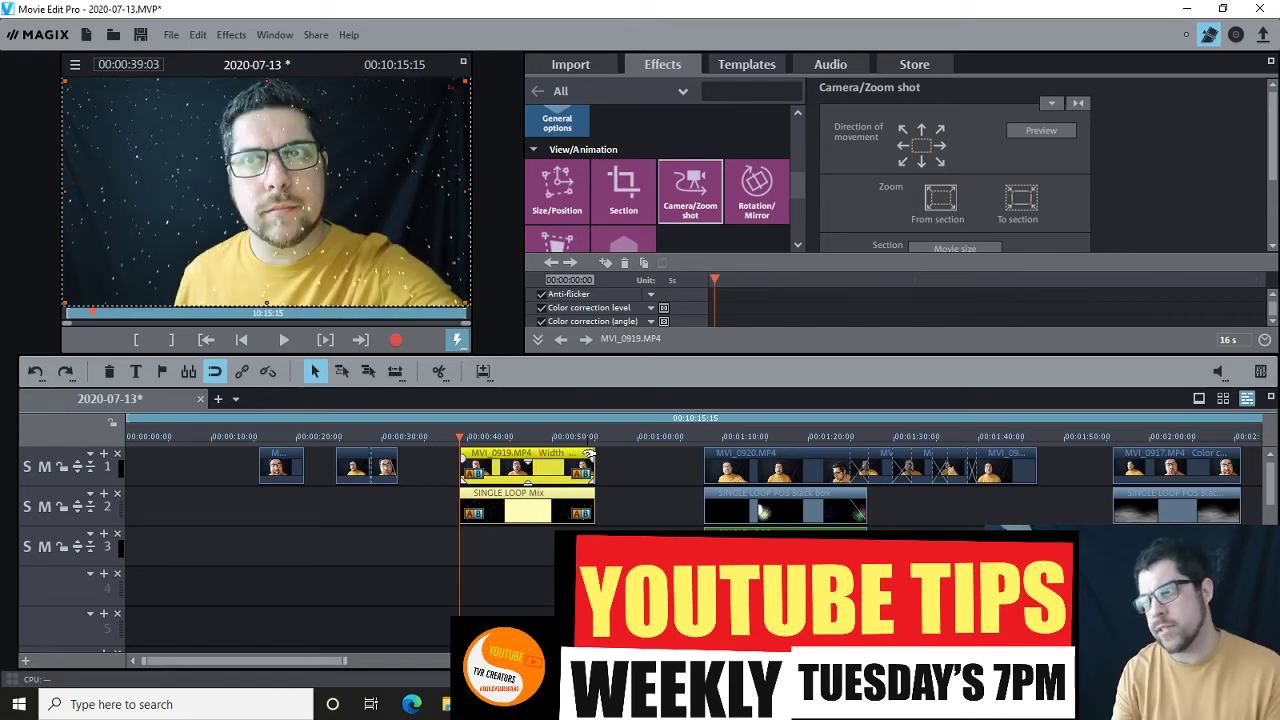
{"action": "key", "text": "space"}
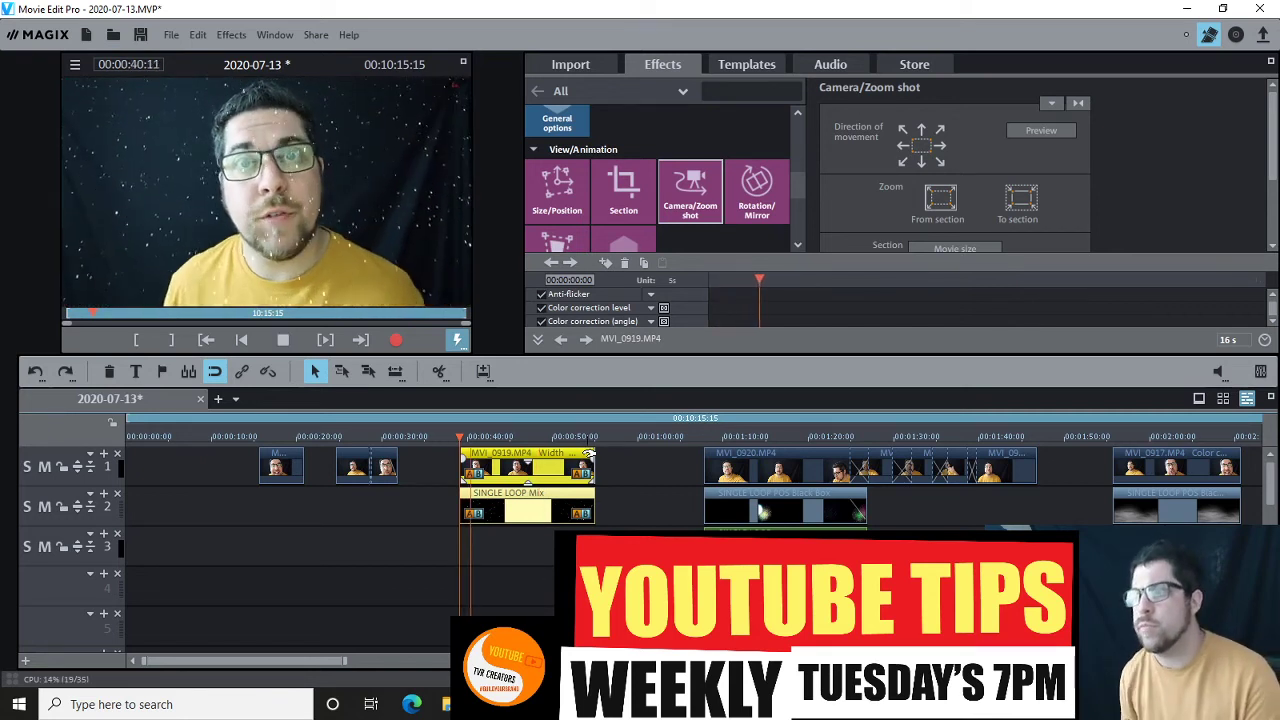
{"action": "key", "text": "space"}
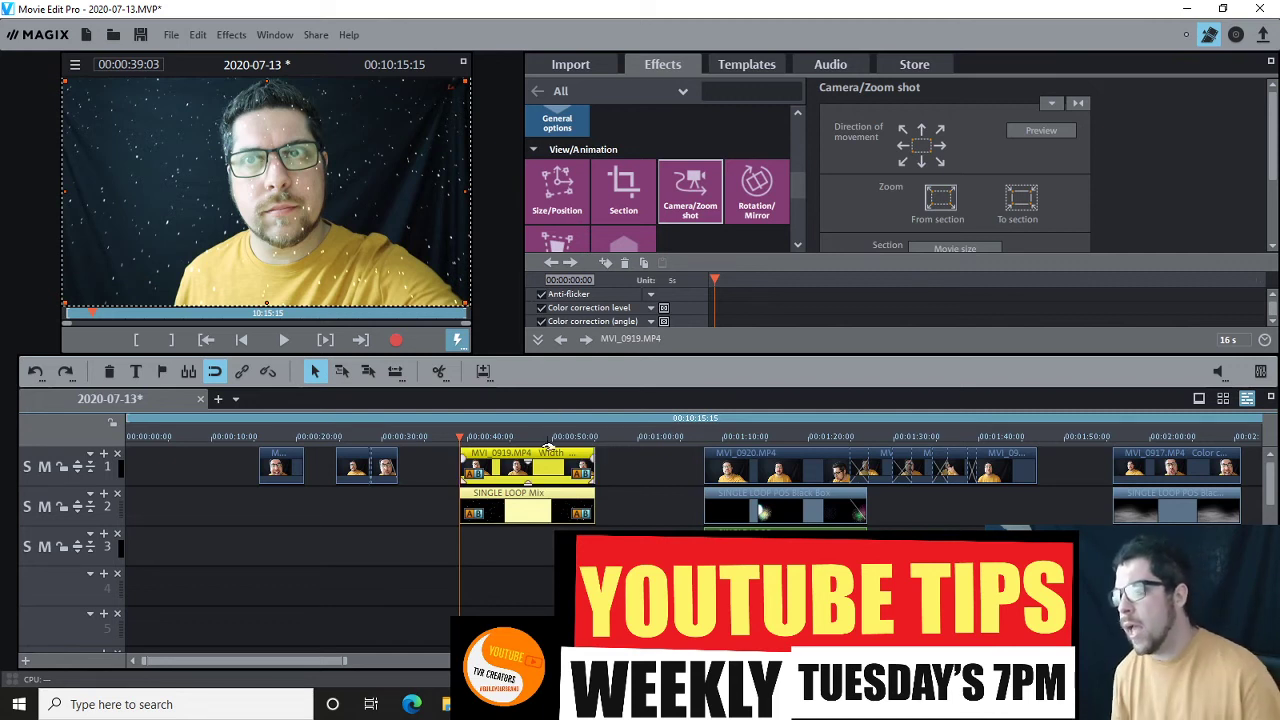
{"action": "right_click", "coordinate": [518, 476]}
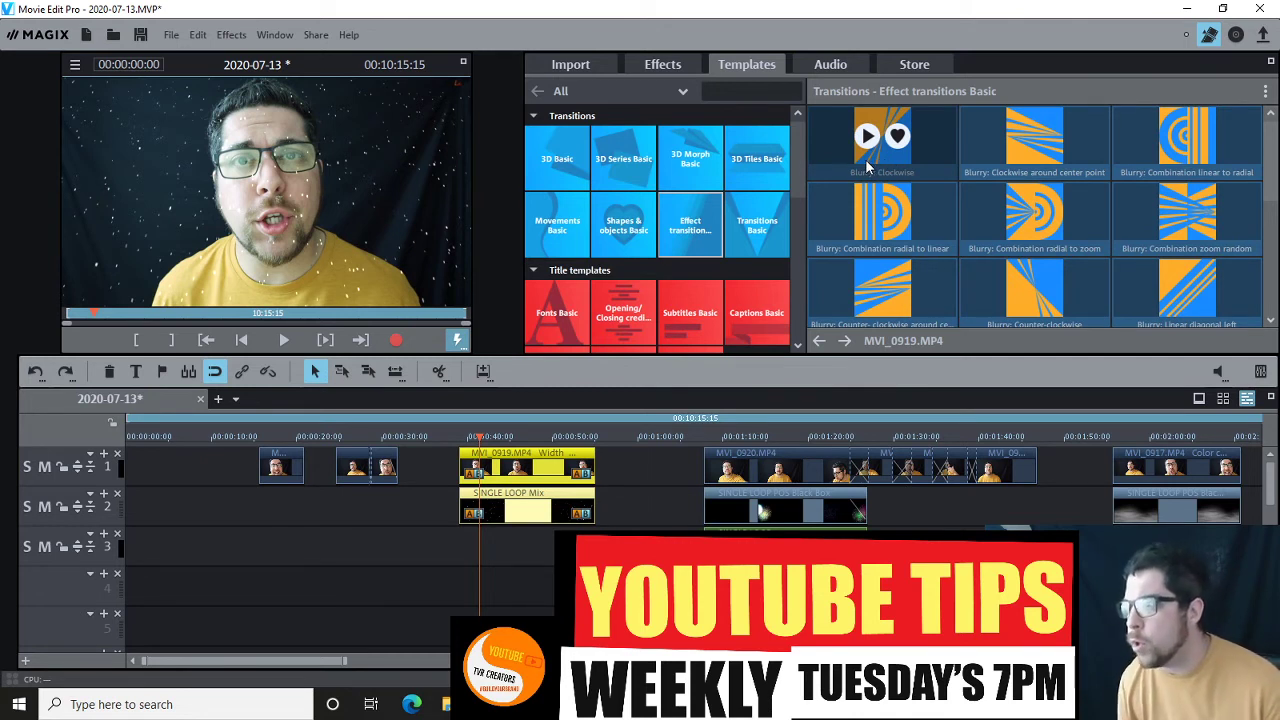
- Apply Blurry: Clockwise to MVI_0919's start and the SINGLE LOOP Mix clip
{"action": "mouse_move", "coordinate": [868, 167]}
{"action": "left_mouse_down"}
{"action": "mouse_move", "coordinate": [738, 232]}
{"action": "mouse_move", "coordinate": [490, 468]}
{"action": "mouse_move", "coordinate": [476, 472]}
{"action": "mouse_move", "coordinate": [455, 440]}
{"action": "left_mouse_up"}
{"action": "key", "text": "space"}
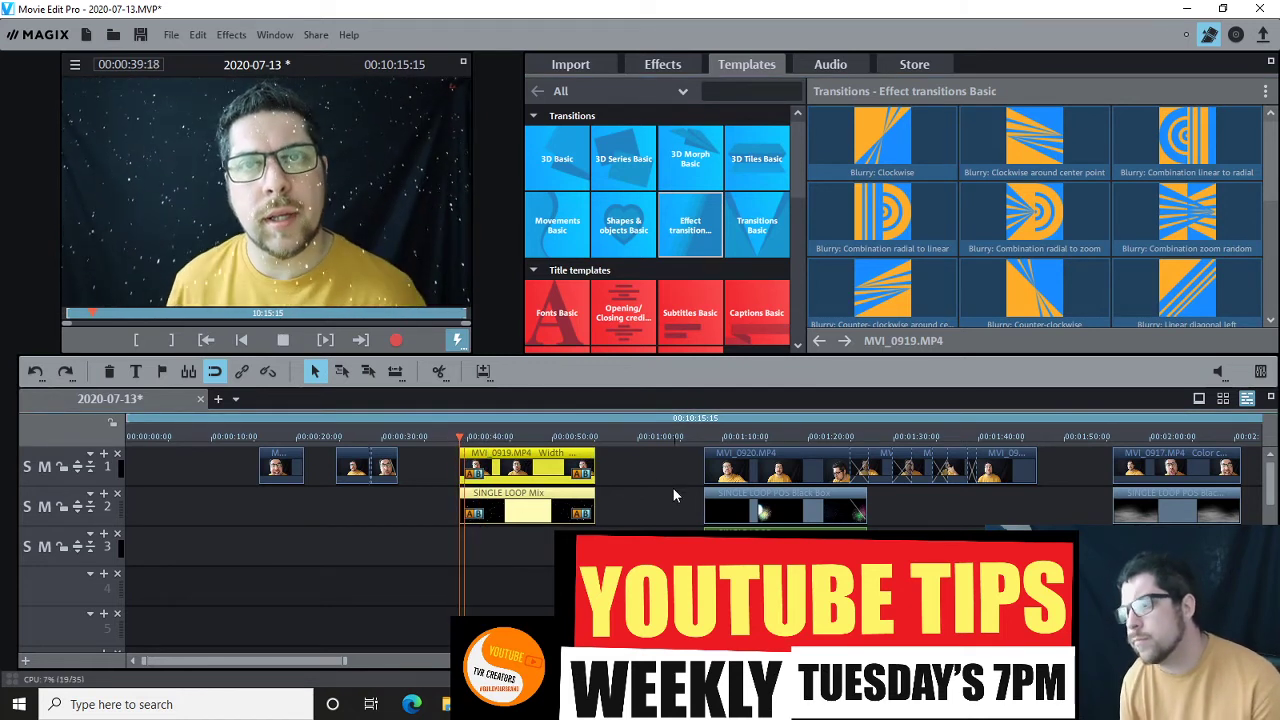
{"action": "mouse_move", "coordinate": [883, 165]}
{"action": "left_mouse_down"}
{"action": "mouse_move", "coordinate": [480, 376]}
{"action": "mouse_move", "coordinate": [492, 465]}
{"action": "mouse_move", "coordinate": [557, 506]}
{"action": "left_mouse_up"}
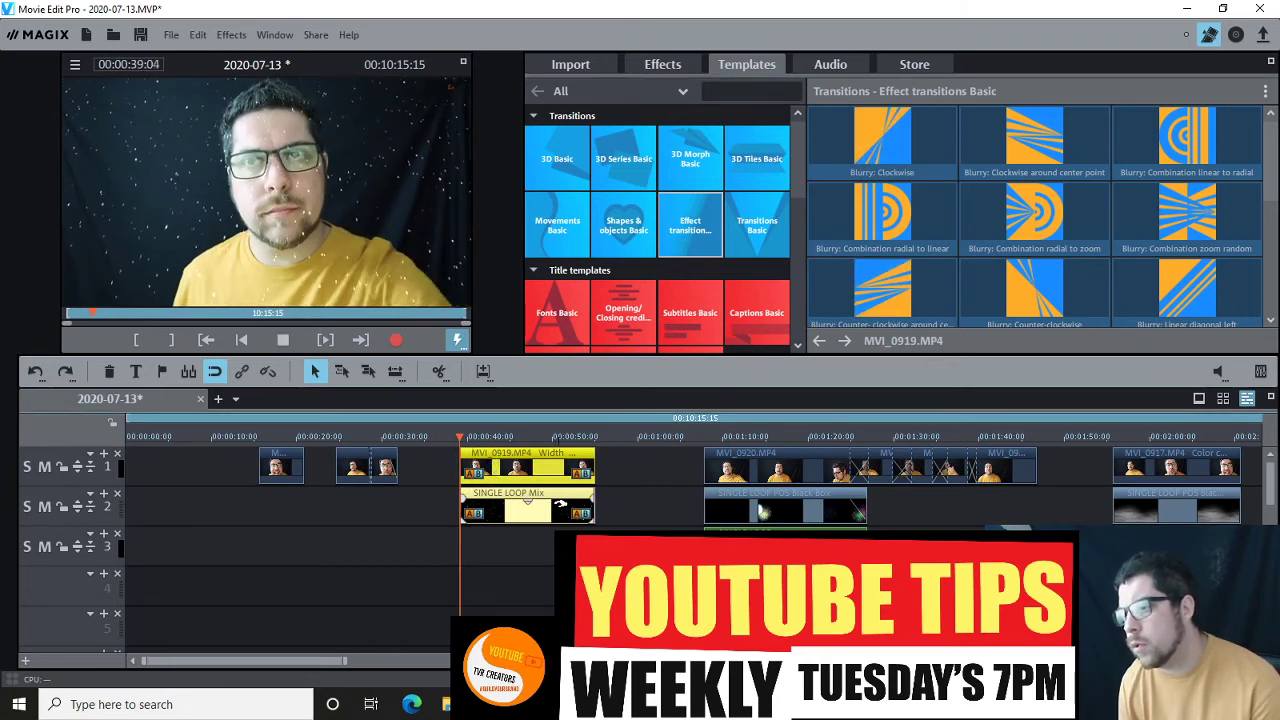
- Add Blurry: Clockwise to the end of the first short clip on track 1
{"action": "left_click", "coordinate": [278, 447]}
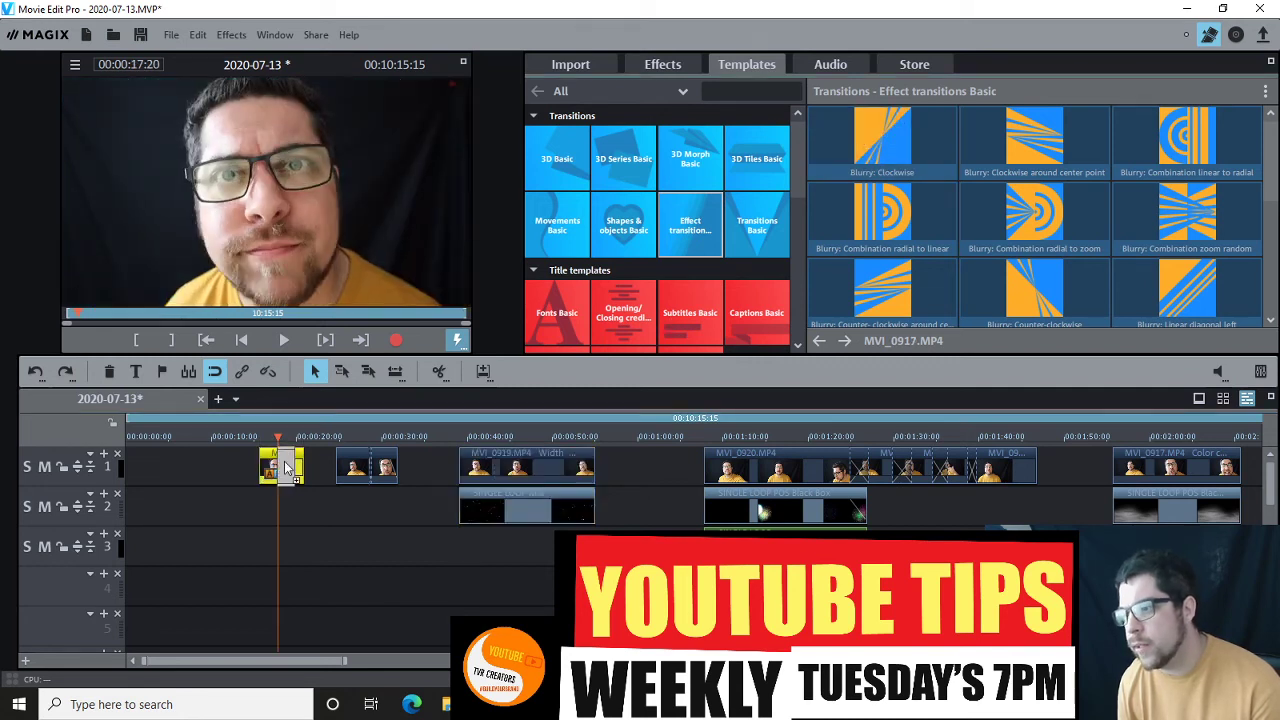
{"action": "left_click", "coordinate": [258, 437]}
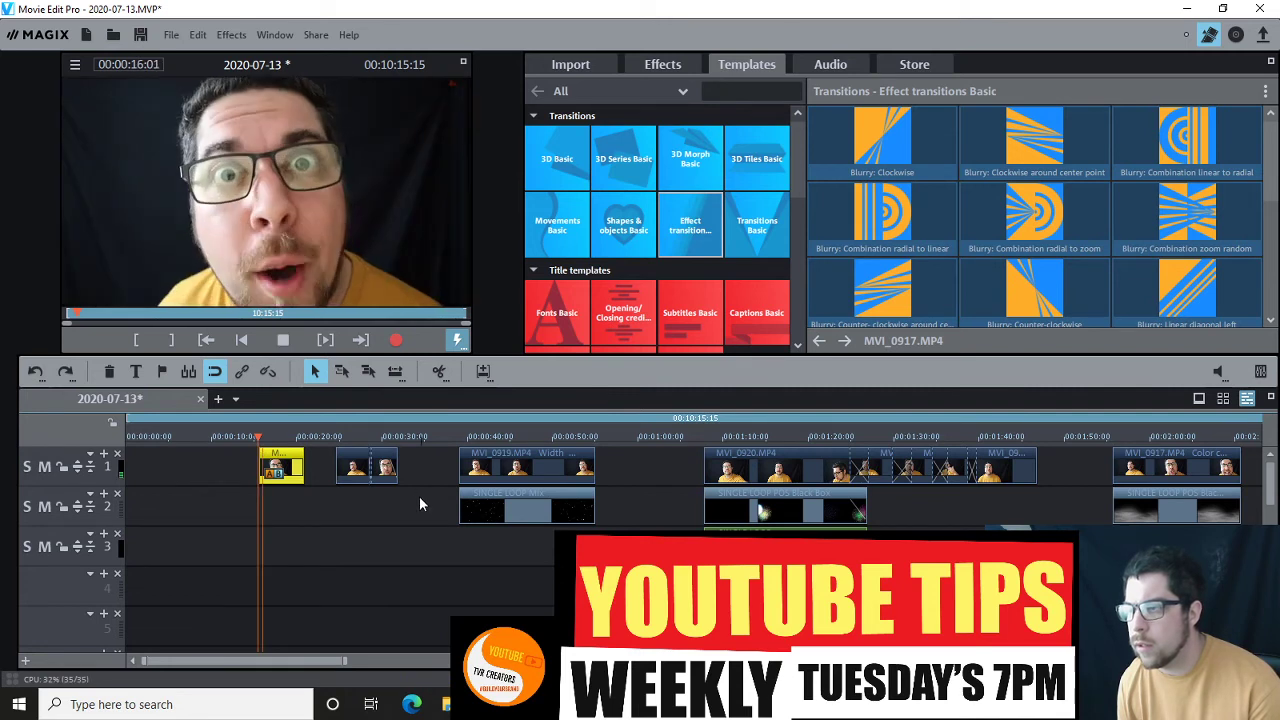
{"action": "left_click", "coordinate": [876, 145]}
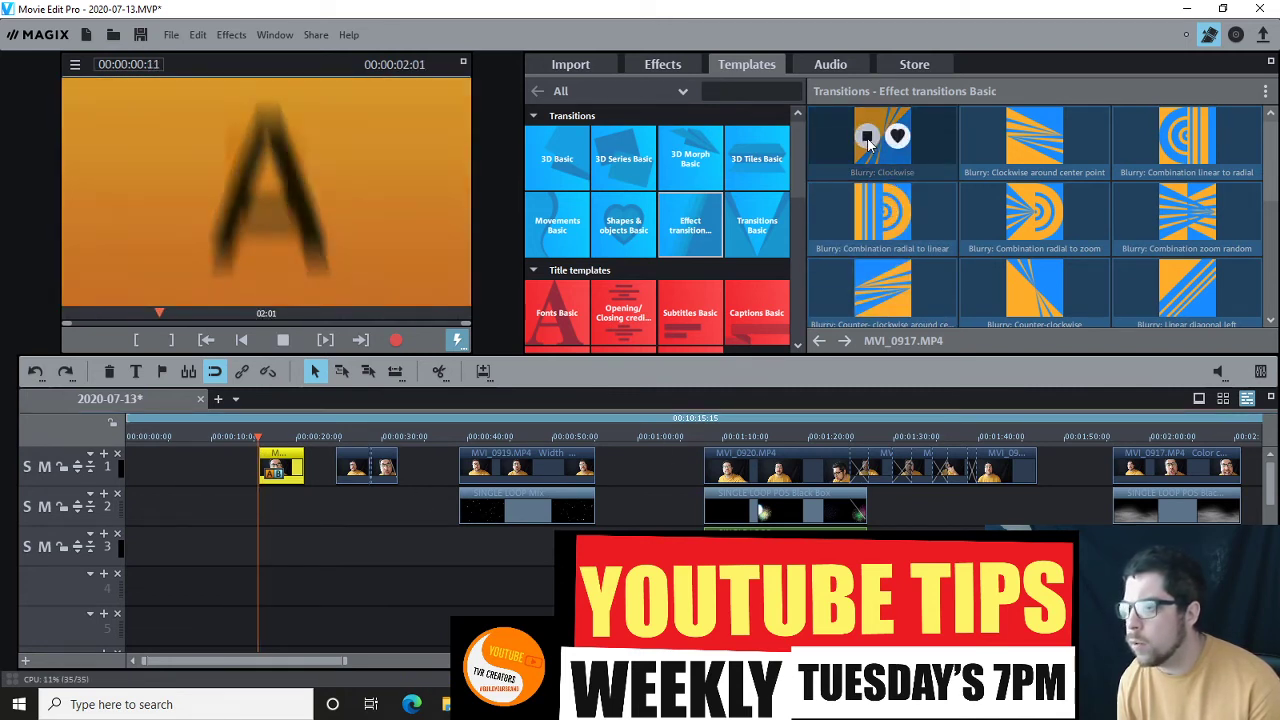
{"action": "left_click_drag", "start_coordinate": [874, 168], "coordinate": [297, 471]}
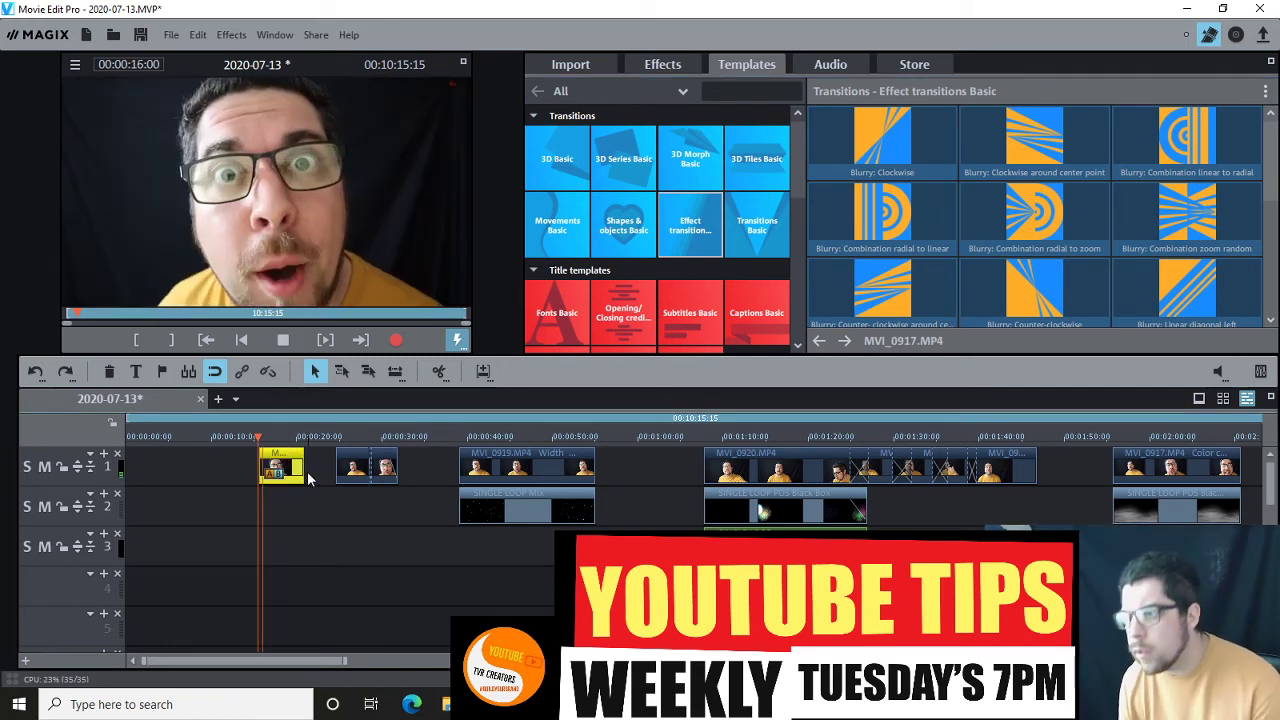
{"action": "left_click", "coordinate": [276, 476]}
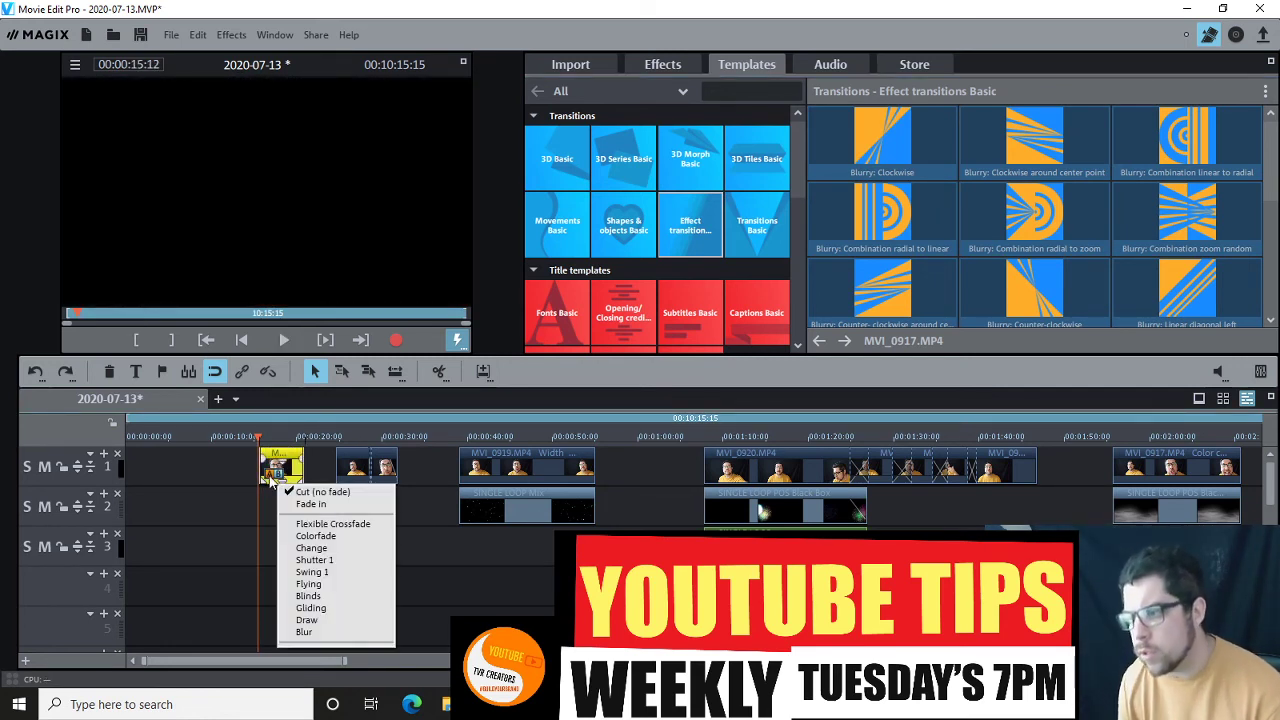
- Try the Blinds transition, then put a Blurry transition on the yellow clip on track 1
{"action": "left_click", "coordinate": [330, 596]}
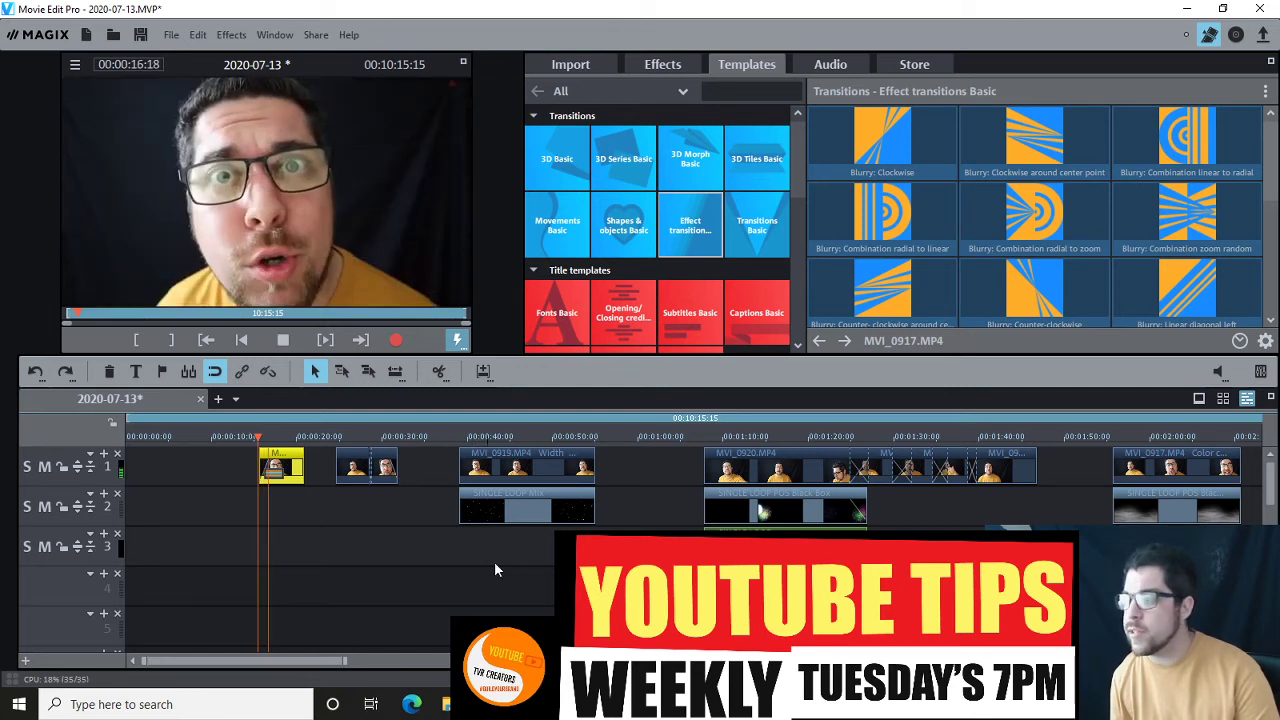
{"action": "left_click_drag", "start_coordinate": [833, 202], "coordinate": [280, 470]}
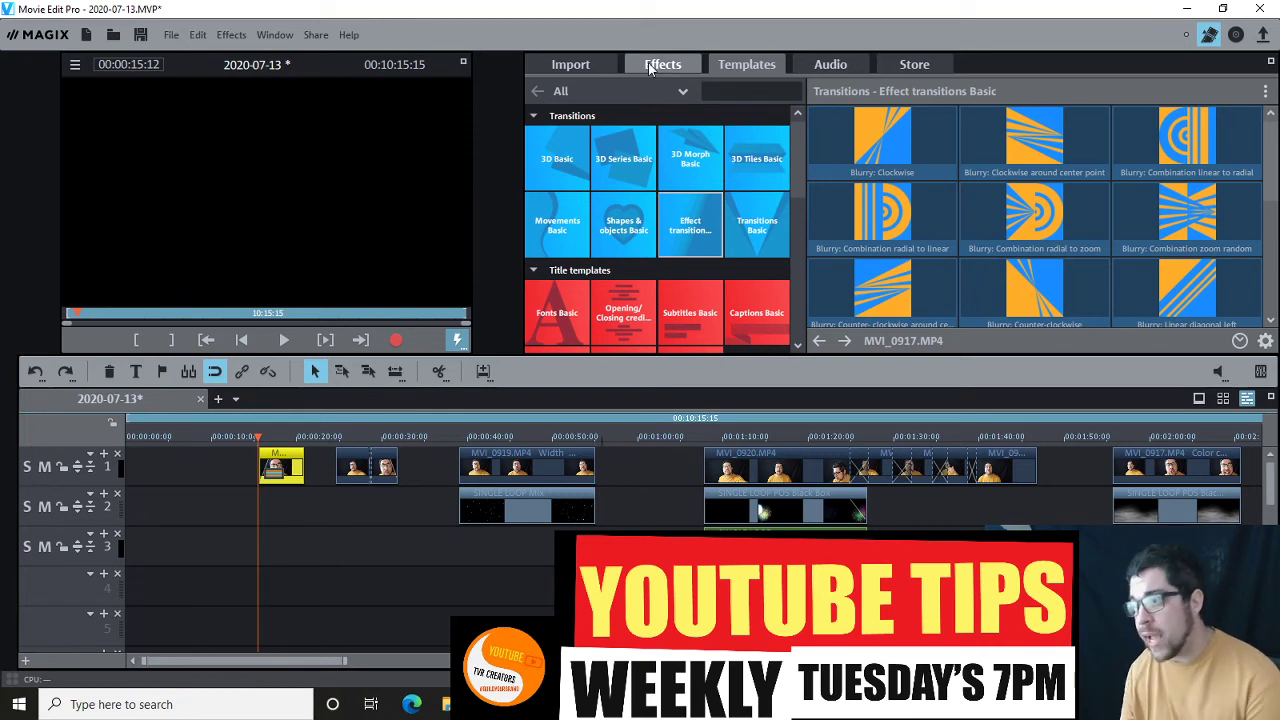
- Apply a Chroma key hiding Green to the yellow clip and check the preview at 0:00:26
{"action": "left_click", "coordinate": [686, 64]}
{"action": "left_click_drag", "start_coordinate": [792, 186], "coordinate": [797, 150]}
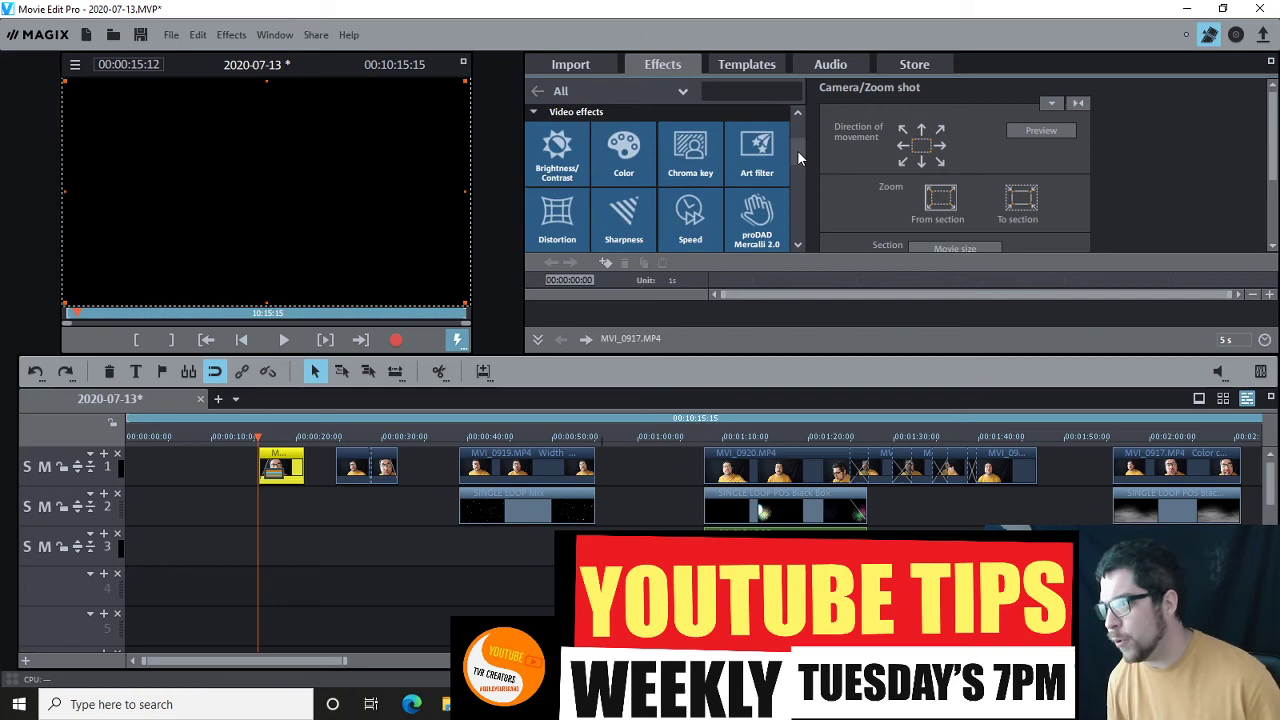
{"action": "left_click", "coordinate": [690, 152]}
{"action": "left_click", "coordinate": [935, 168]}
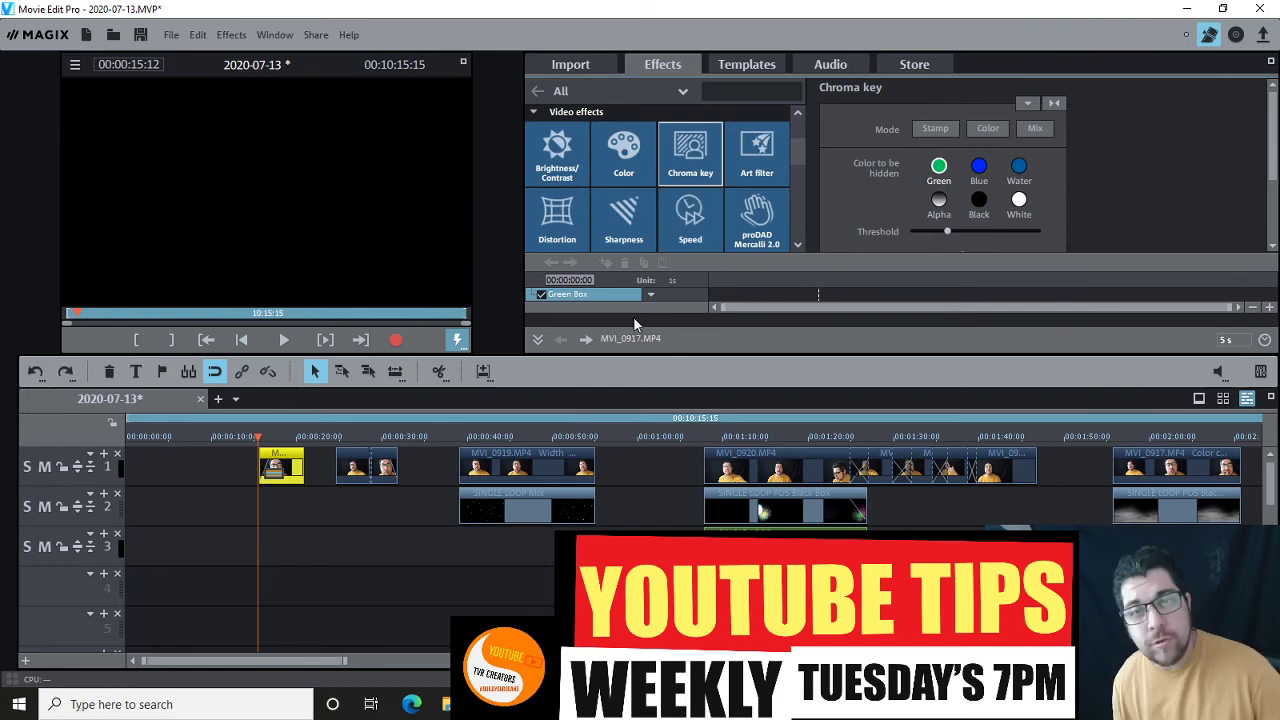
{"action": "left_click", "coordinate": [266, 437]}
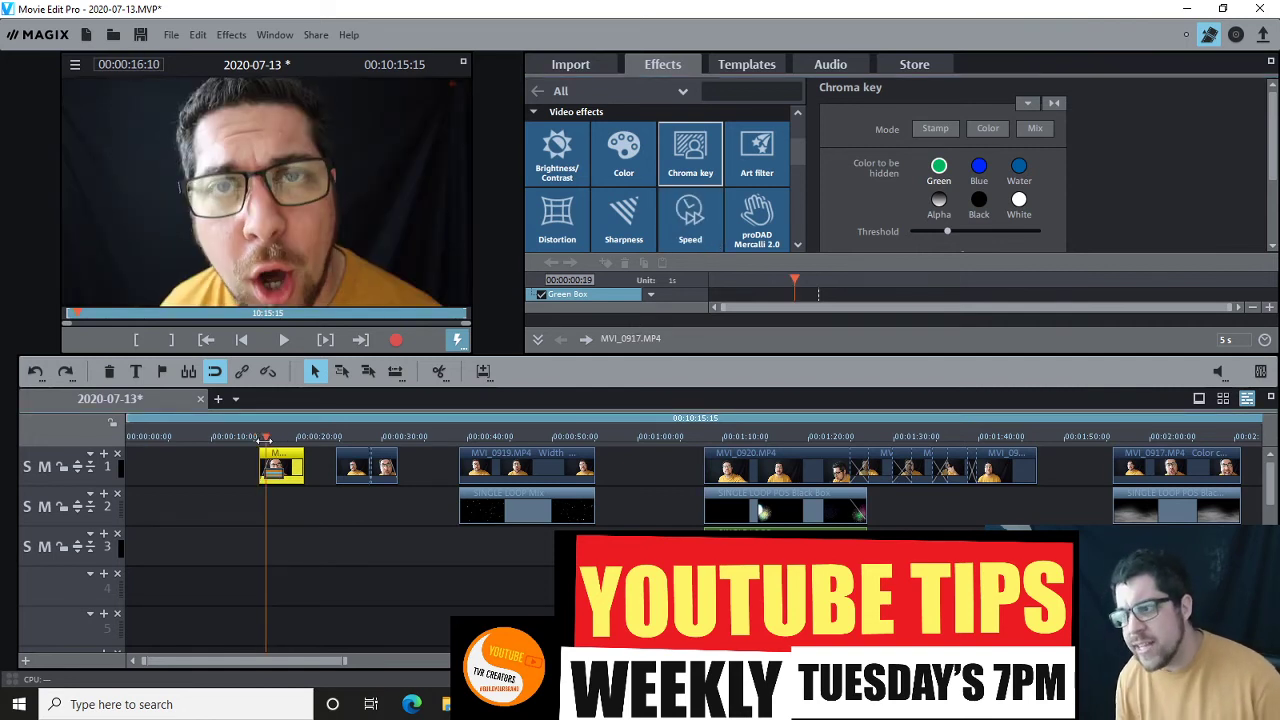
{"action": "left_click", "coordinate": [259, 437]}
{"action": "left_click", "coordinate": [354, 438]}
- Jump to around 4:40 and move MVI_0926 from track 1 onto track 2 under MVI_0925
{"action": "scroll", "coordinate": [354, 440], "scroll_direction": "down", "scroll_amount": 2}
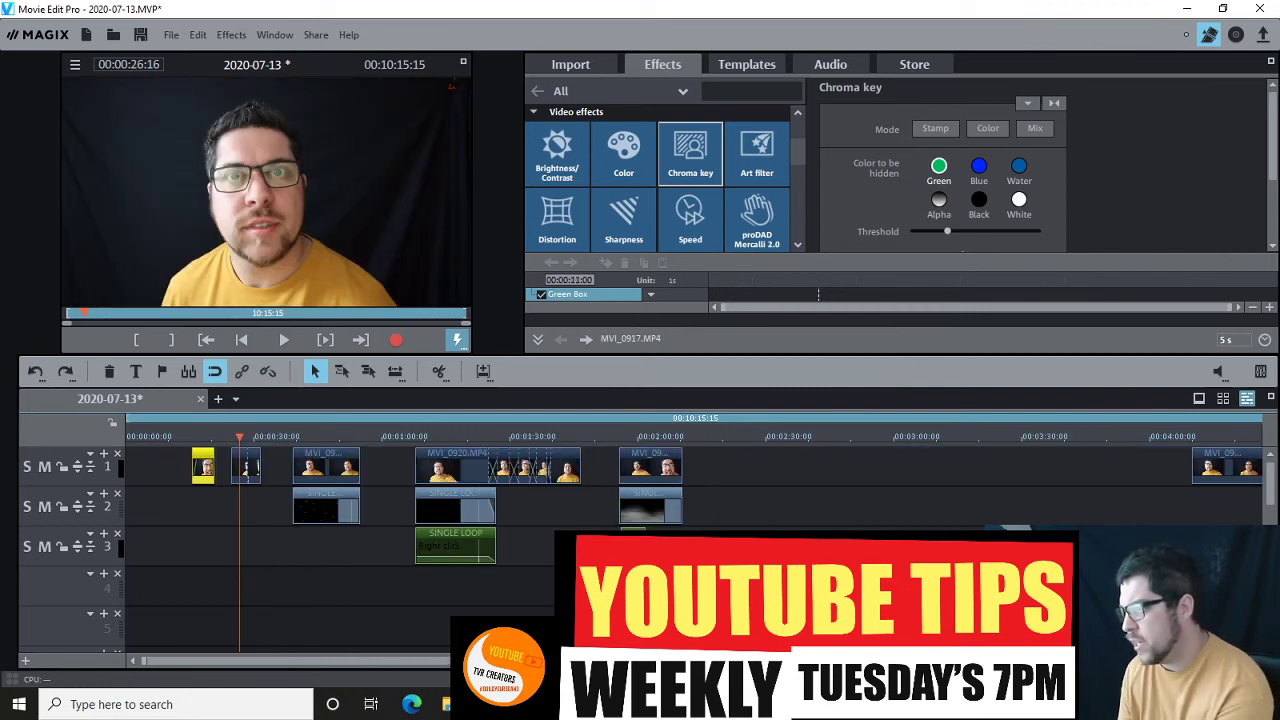
{"action": "scroll", "coordinate": [870, 500], "scroll_direction": "down", "scroll_amount": 2}
{"action": "left_click", "coordinate": [718, 440]}
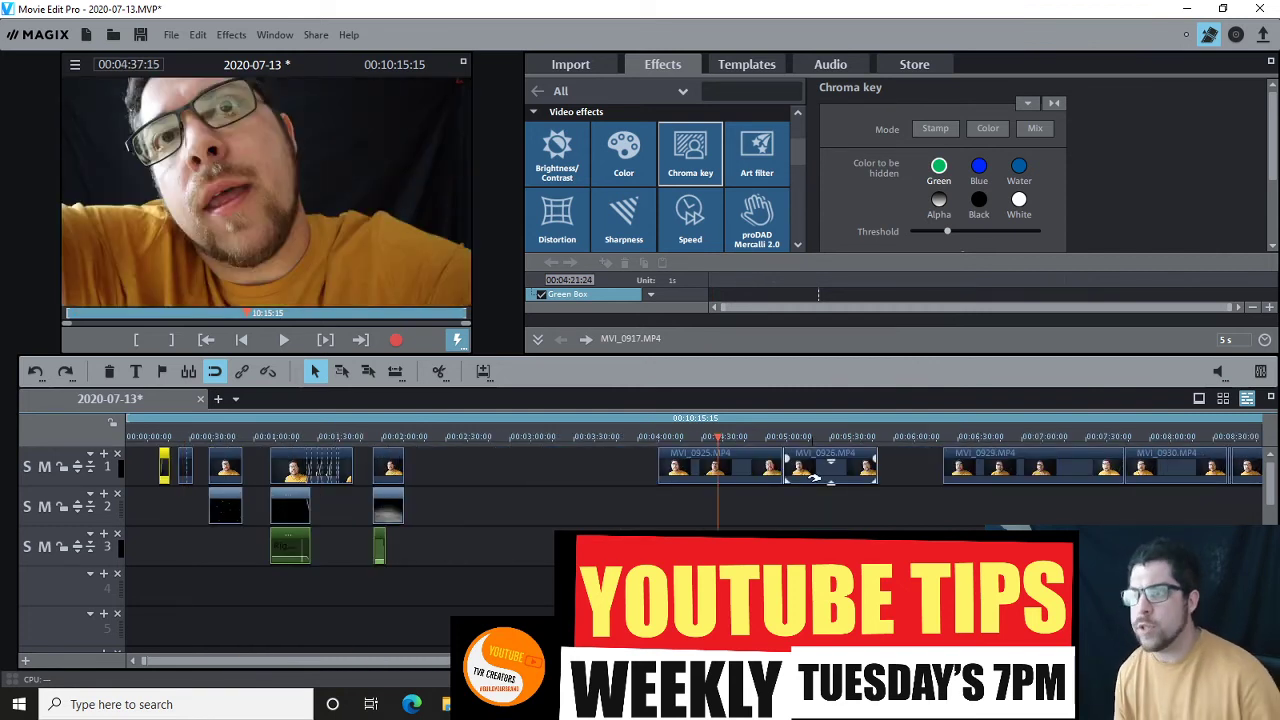
{"action": "left_click", "coordinate": [733, 437]}
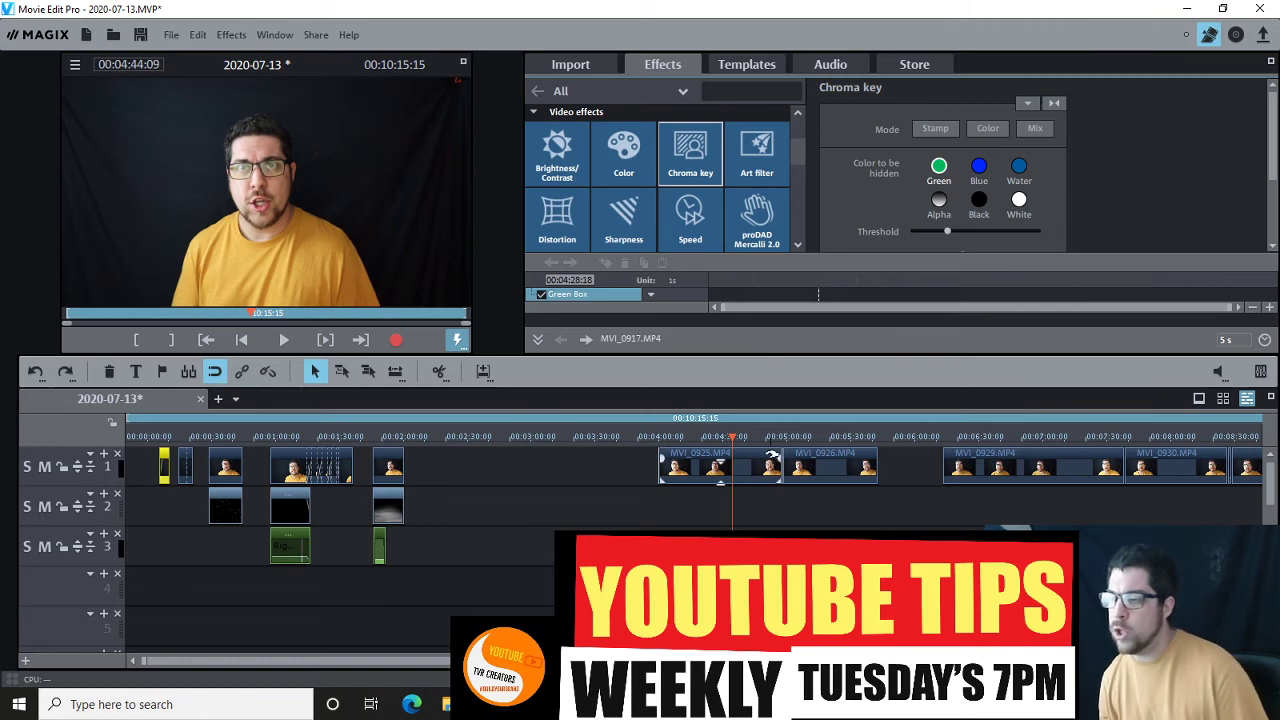
{"action": "left_click_drag", "start_coordinate": [808, 455], "coordinate": [681, 497]}
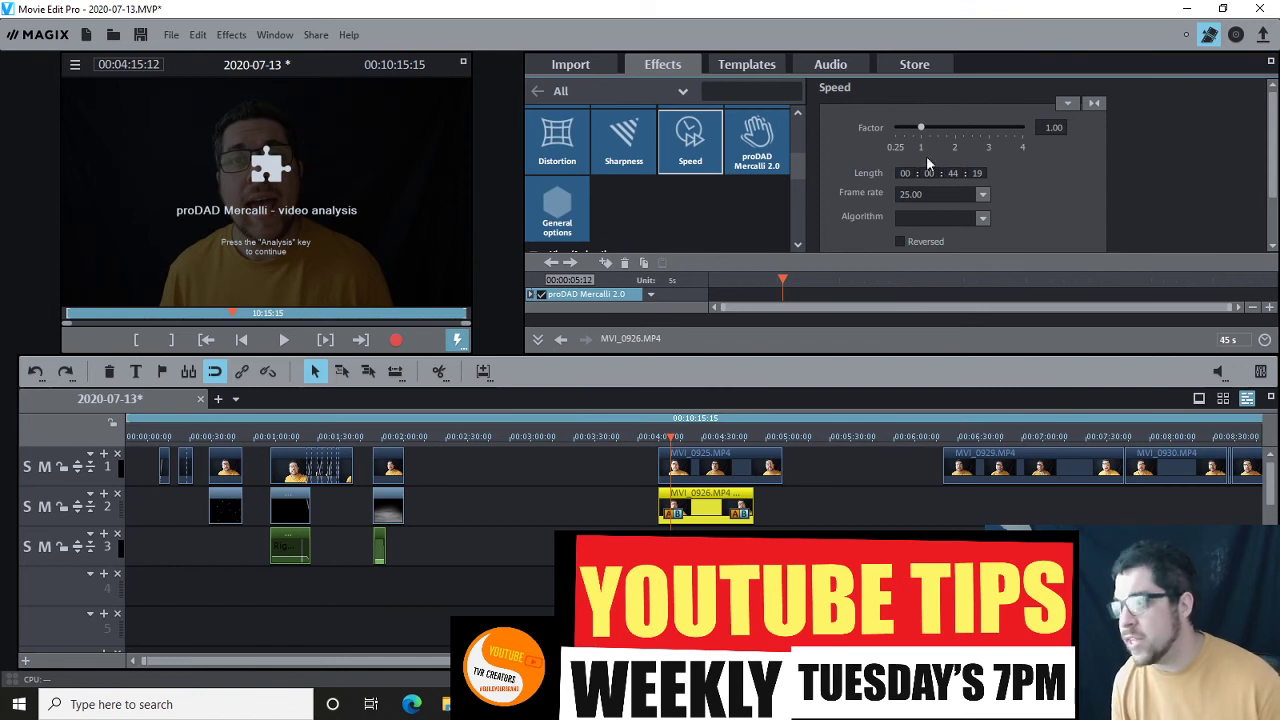
- Raise MVI_0926's speed factor to 2.34, then set MVI_0925 to 3.00 so it lasts 19 seconds
{"action": "left_click", "coordinate": [931, 196]}
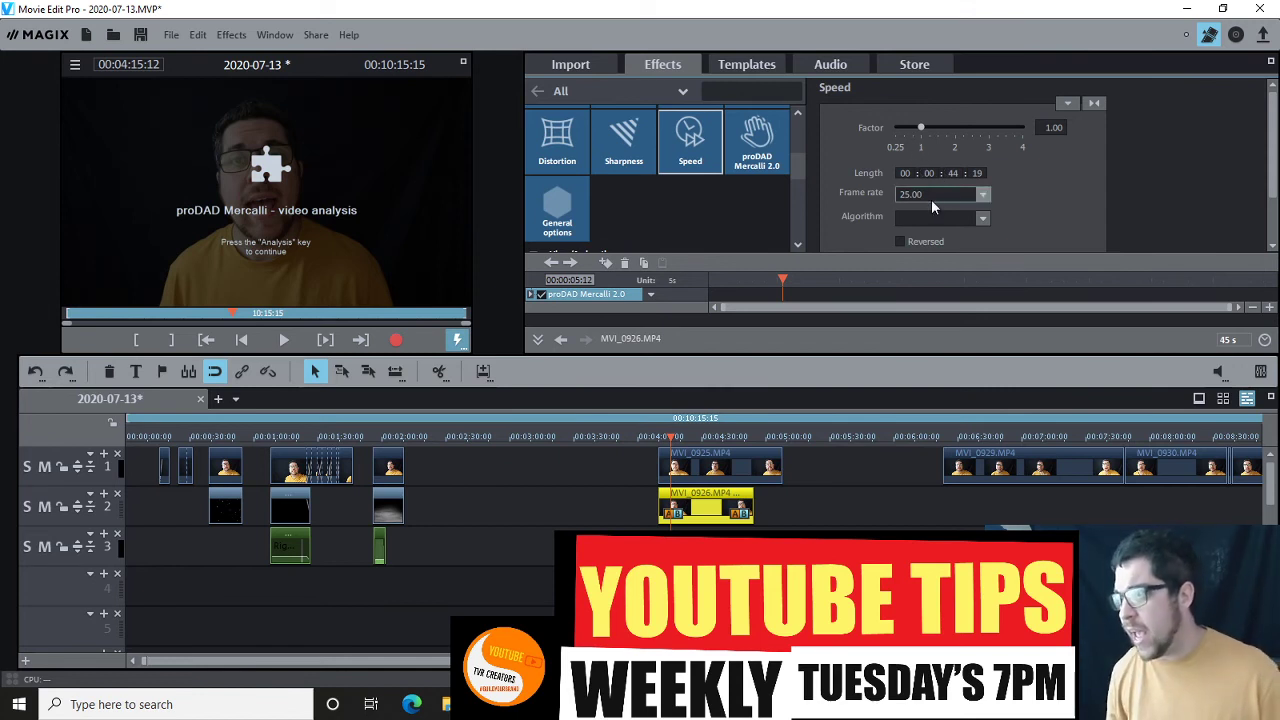
{"action": "left_click_drag", "start_coordinate": [922, 130], "coordinate": [990, 130]}
{"action": "left_click", "coordinate": [757, 458]}
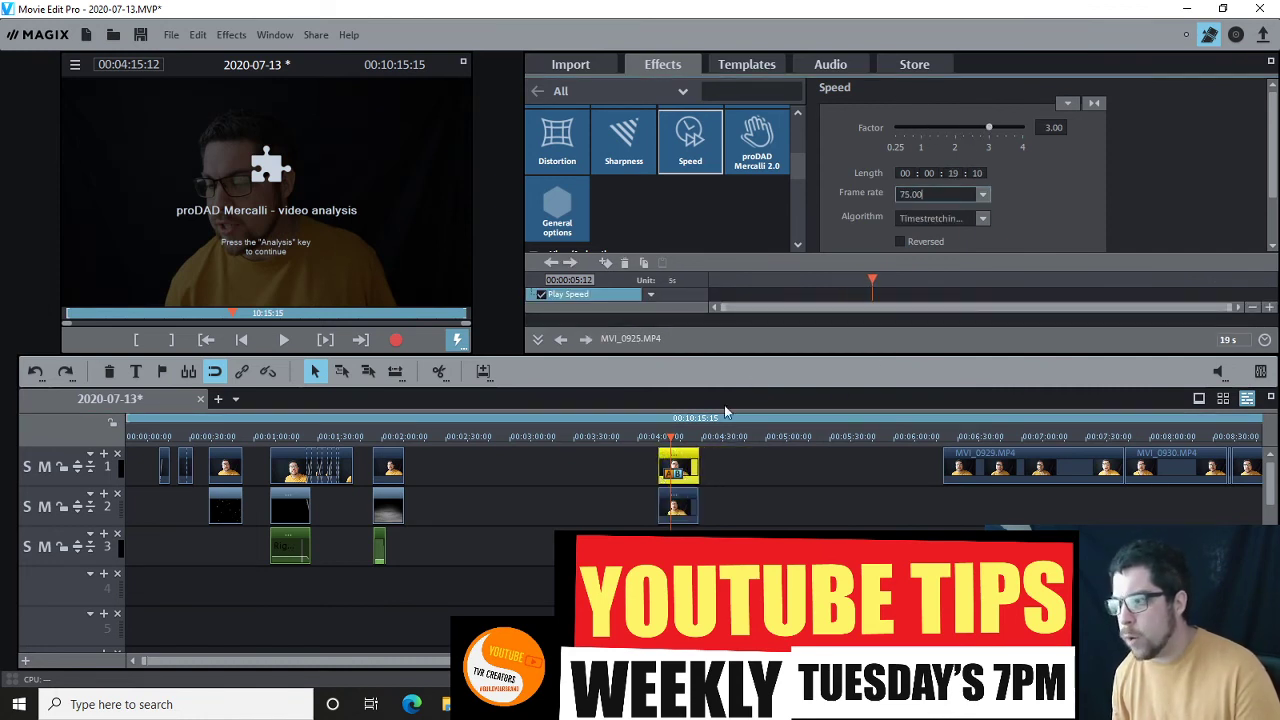
{"action": "left_click", "coordinate": [662, 437]}
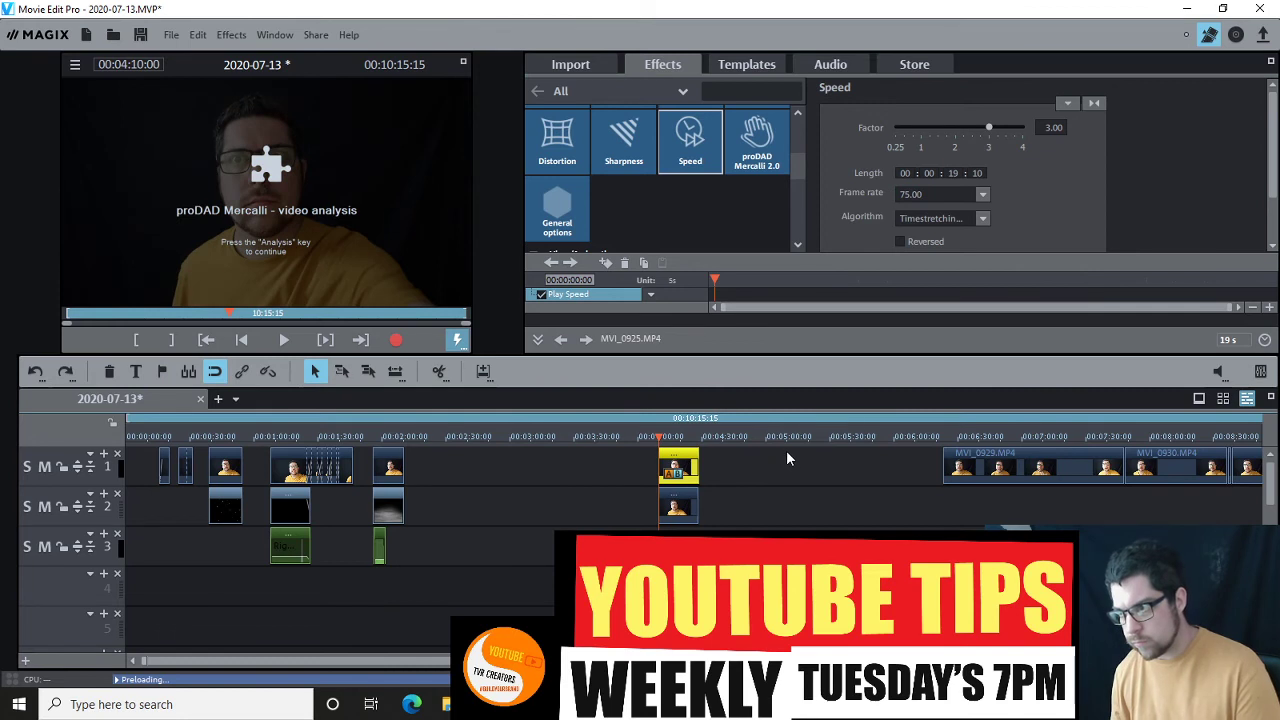
{"action": "left_click", "coordinate": [806, 466]}
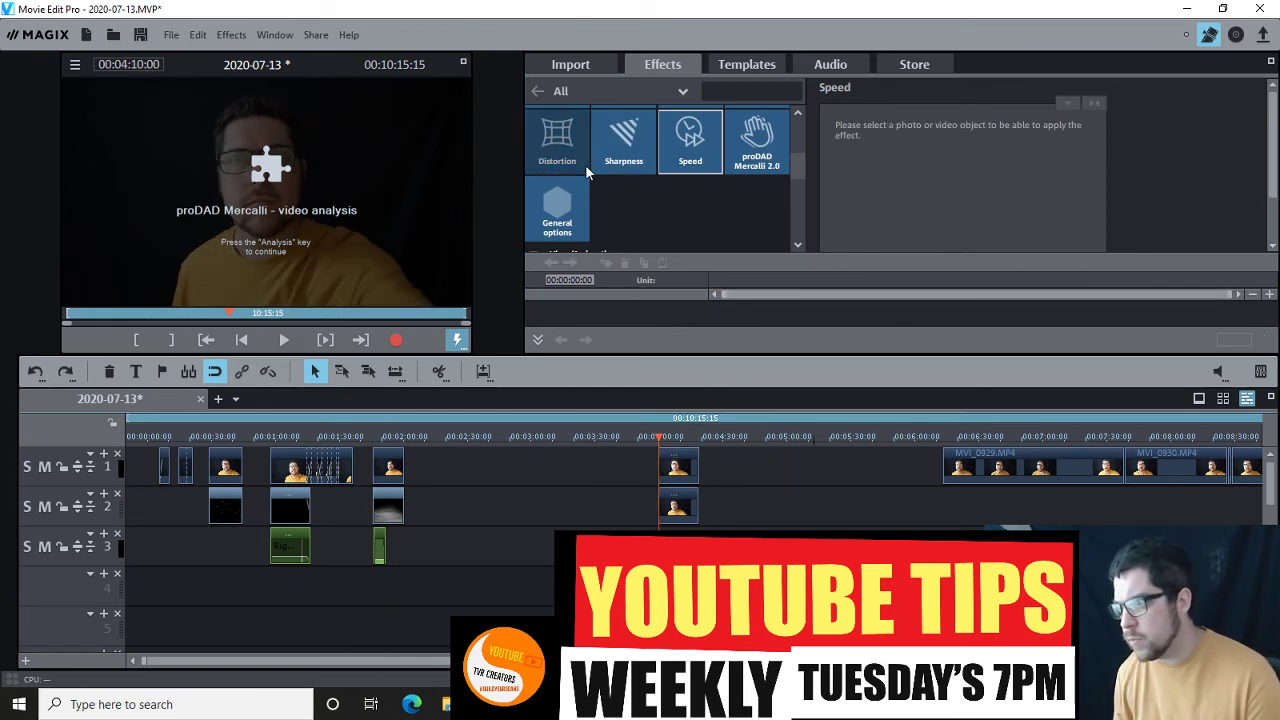
{"action": "left_click", "coordinate": [557, 140]}
{"action": "scroll", "coordinate": [664, 210], "scroll_direction": "up", "scroll_amount": 1}
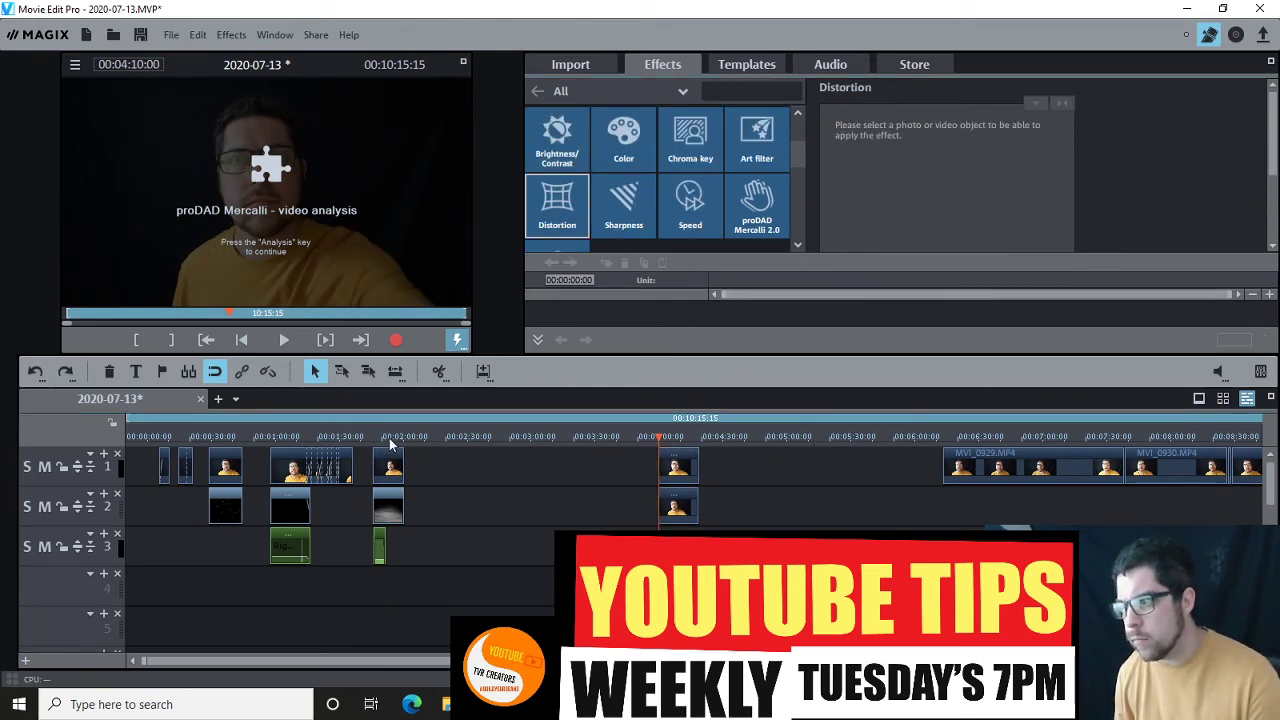
- Set clip MVI_0929's Speed factor to 2.67
{"action": "left_click", "coordinate": [976, 460]}
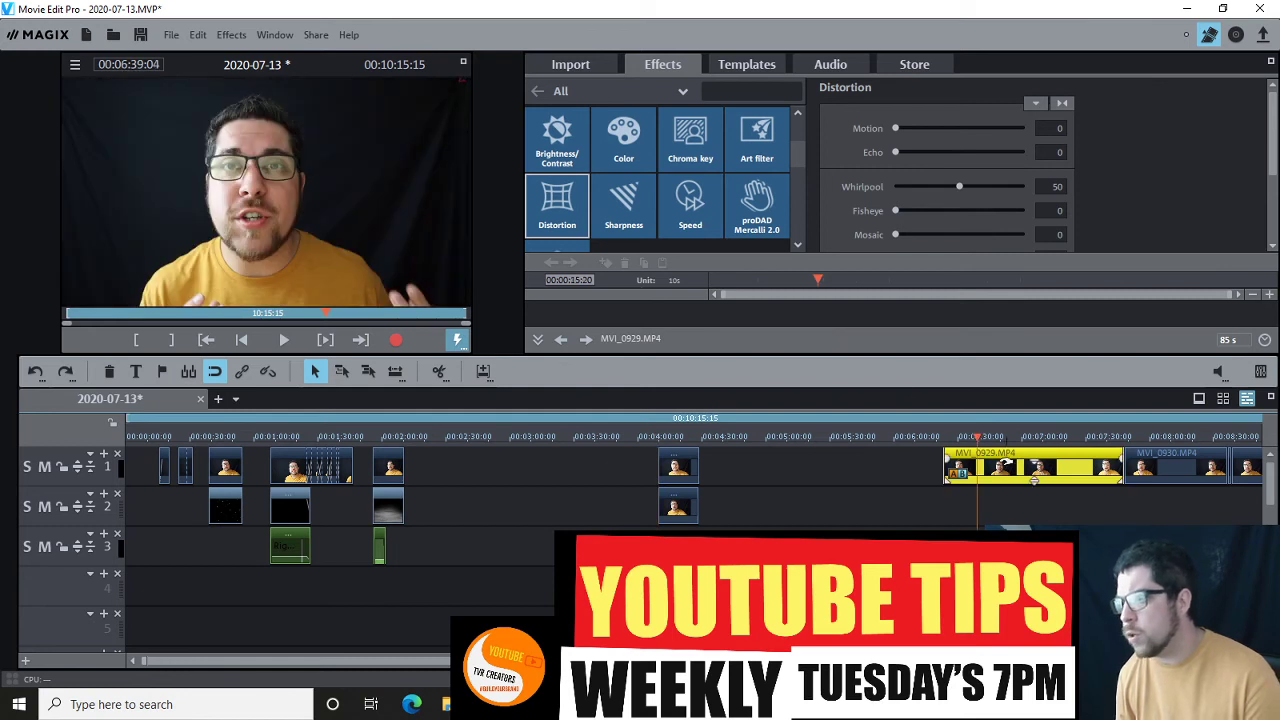
{"action": "left_click", "coordinate": [690, 205]}
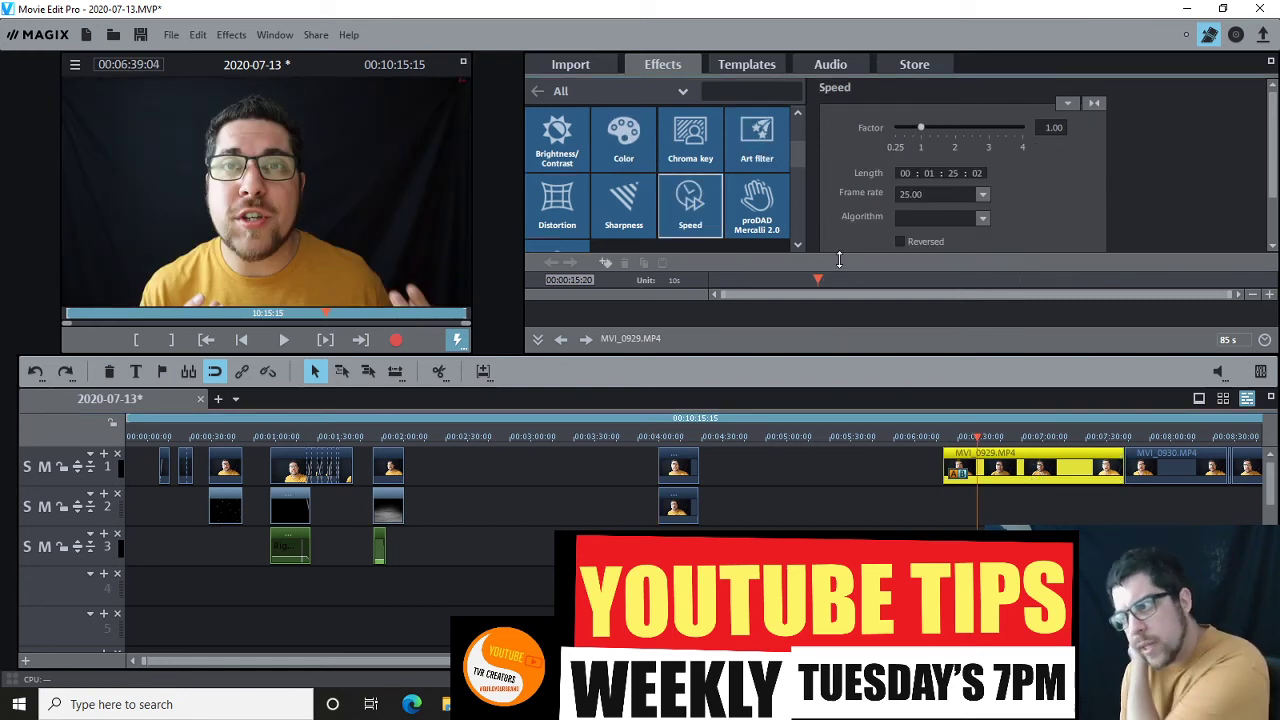
{"action": "left_click_drag", "start_coordinate": [921, 128], "coordinate": [977, 130]}
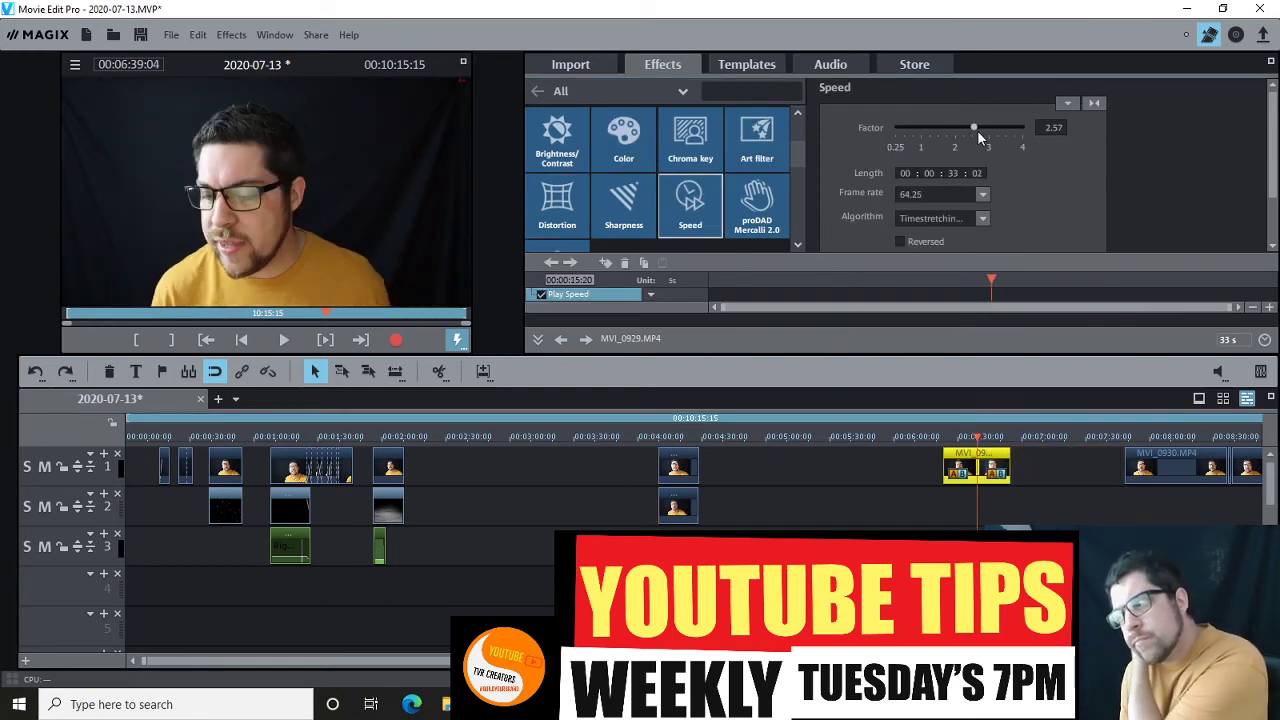
{"action": "left_click", "coordinate": [953, 436]}
- Preview the sped-up MVI_0929 from its start
{"action": "left_click_drag", "start_coordinate": [951, 437], "coordinate": [943, 437]}
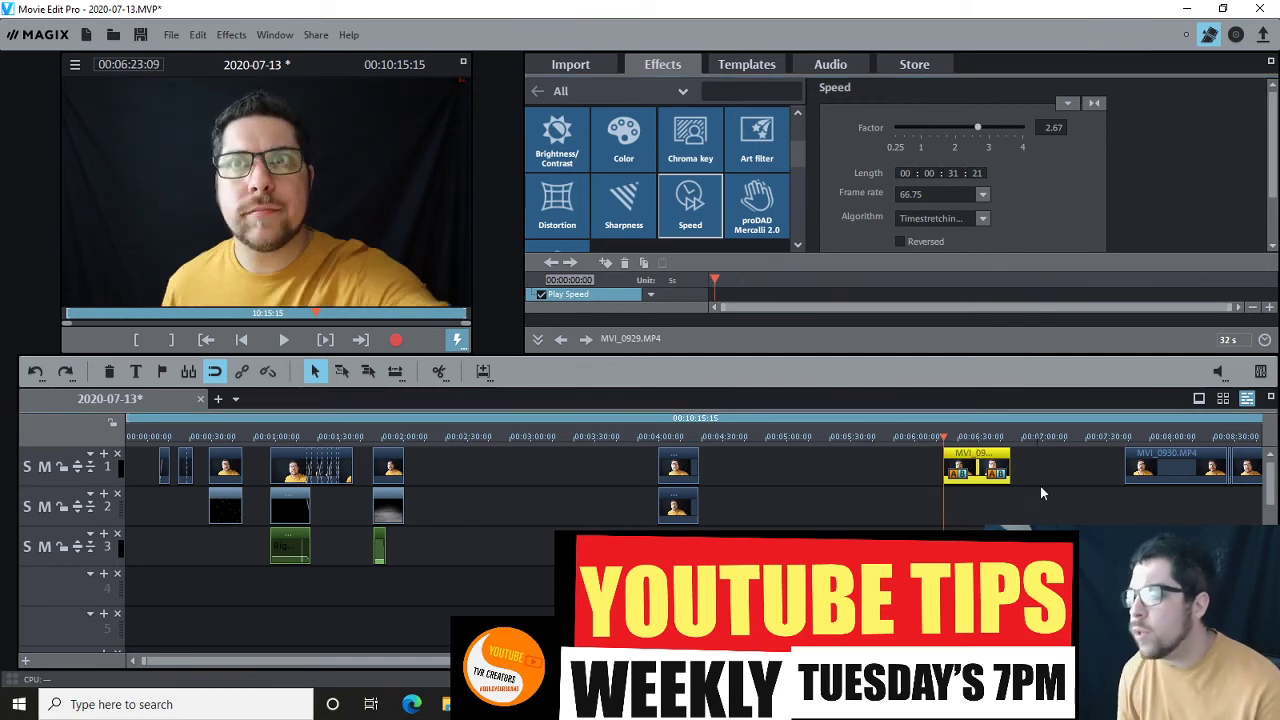
{"action": "left_click", "coordinate": [946, 437]}
{"action": "left_click", "coordinate": [943, 437]}
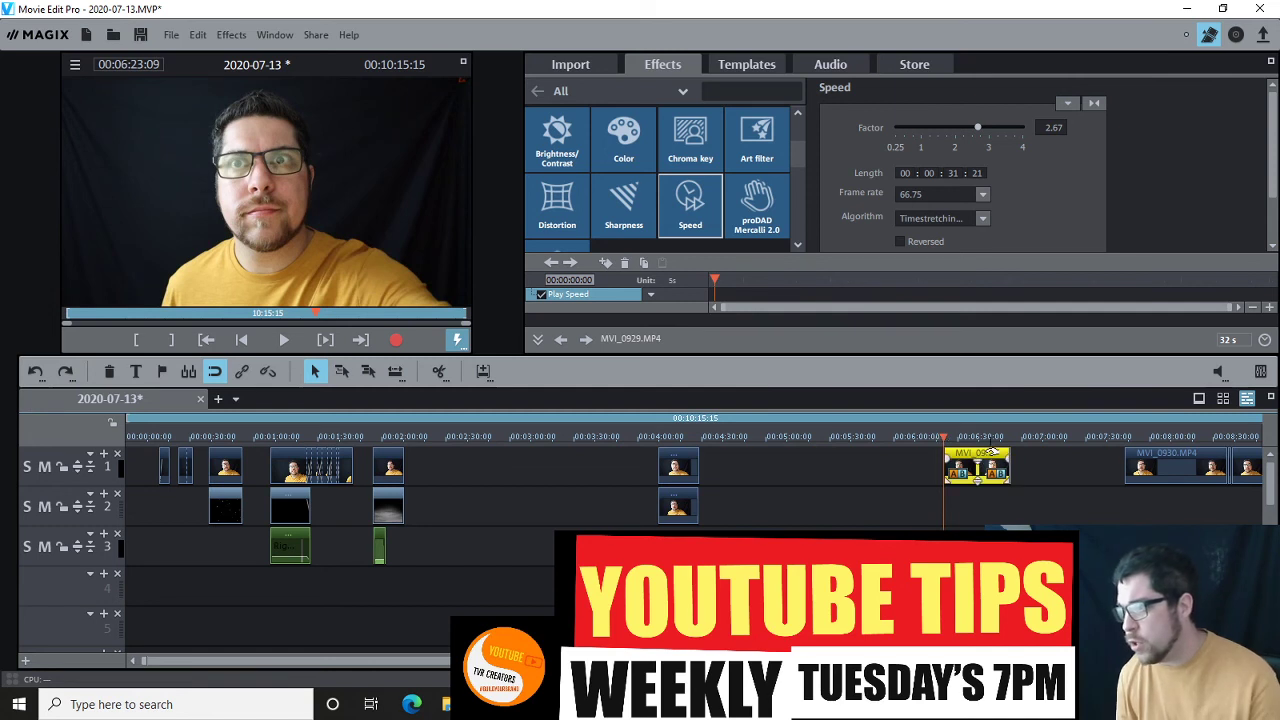
{"action": "key", "text": "space"}
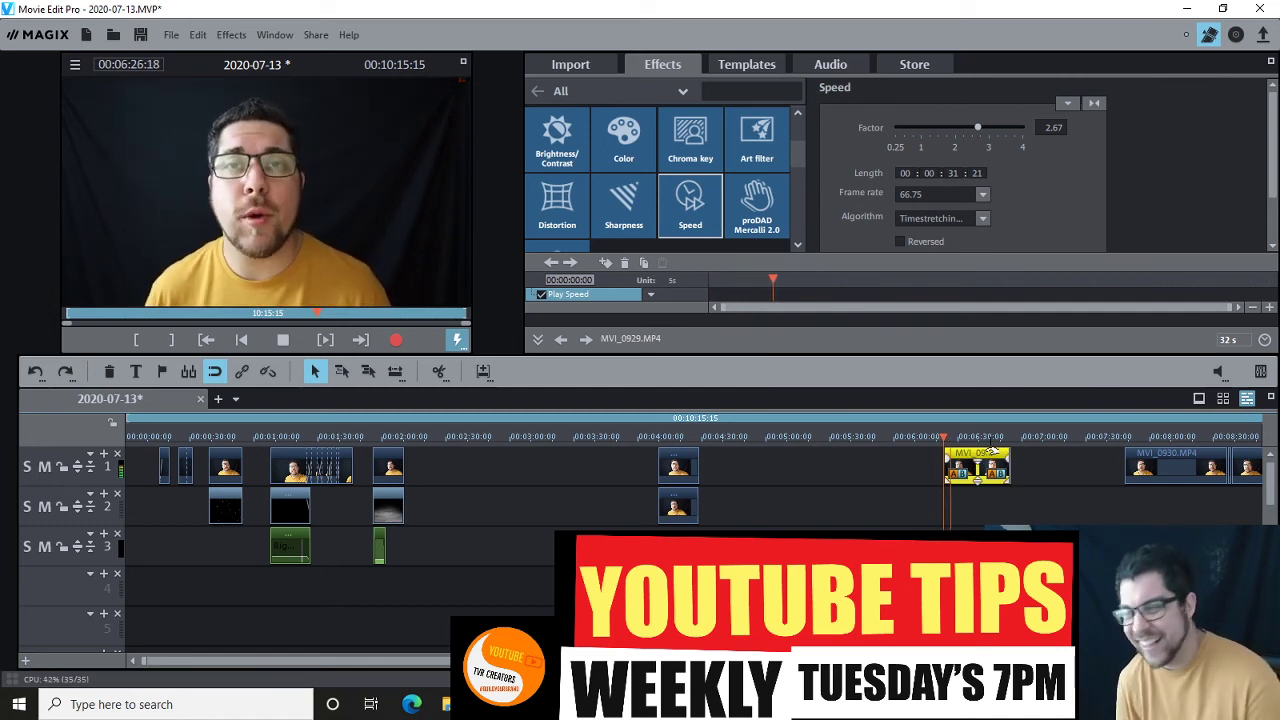
{"action": "key", "text": "space"}
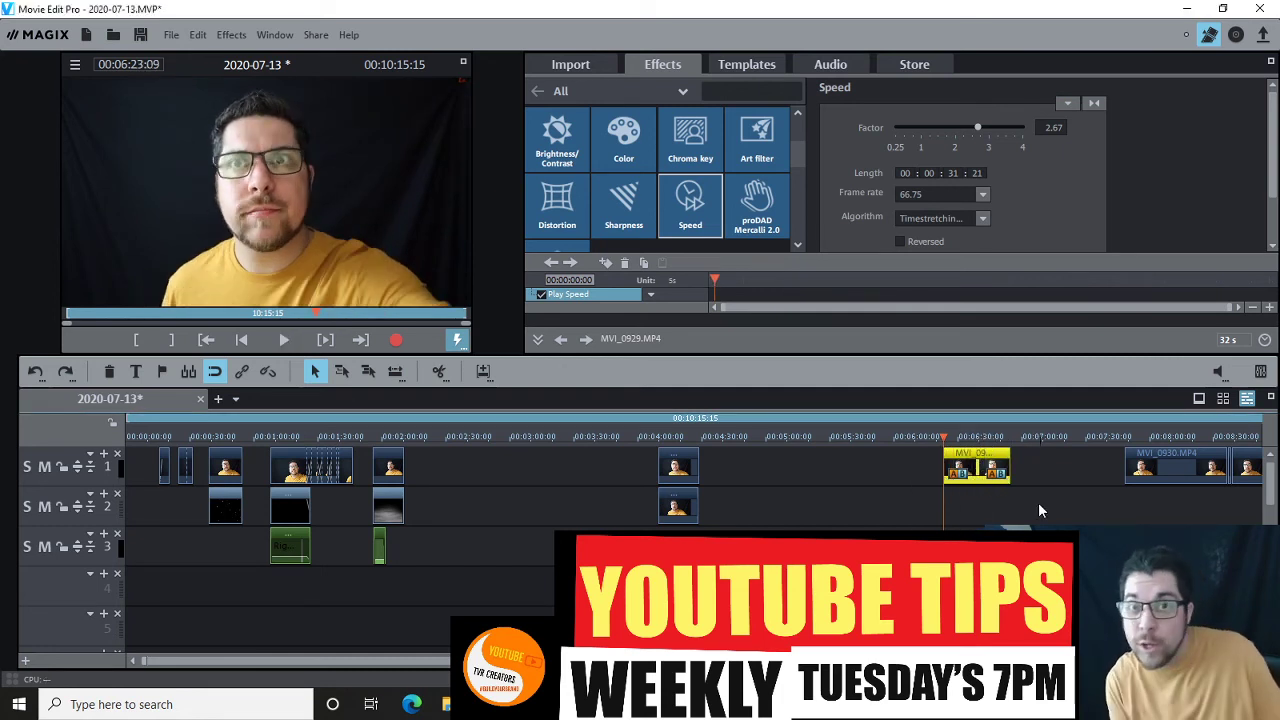
{"action": "key", "text": "space"}
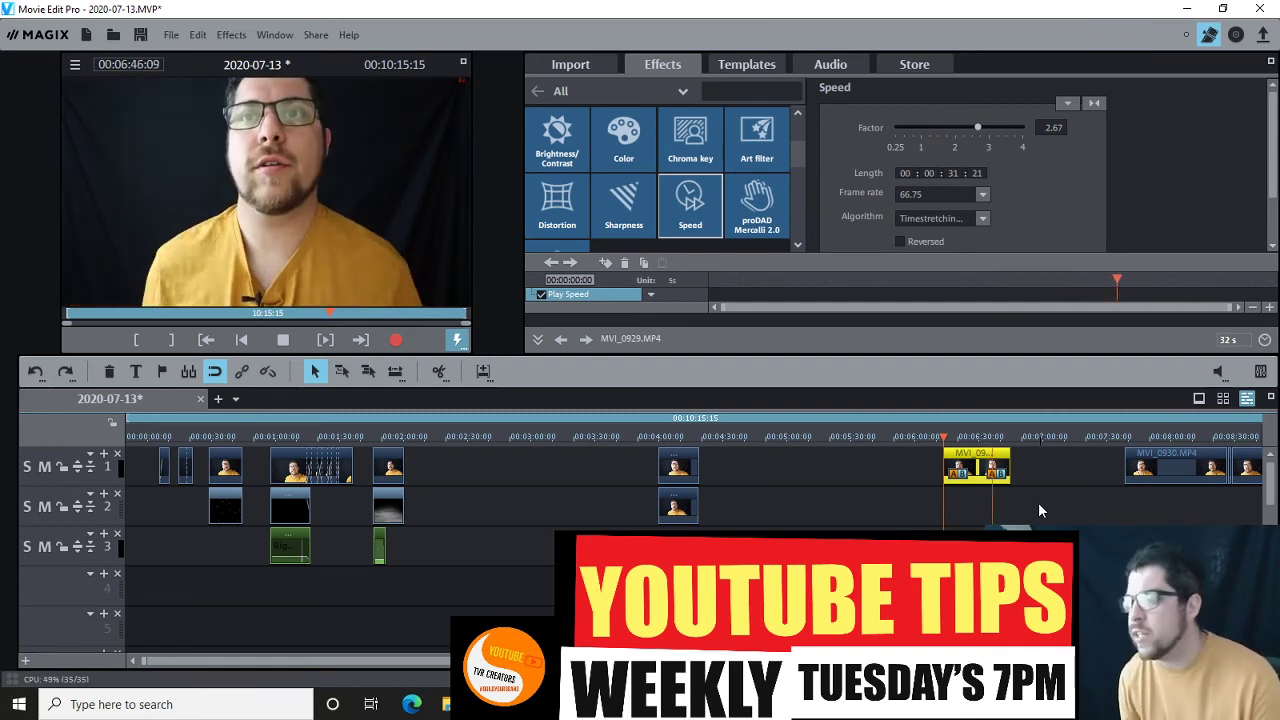
{"action": "key", "text": "space"}
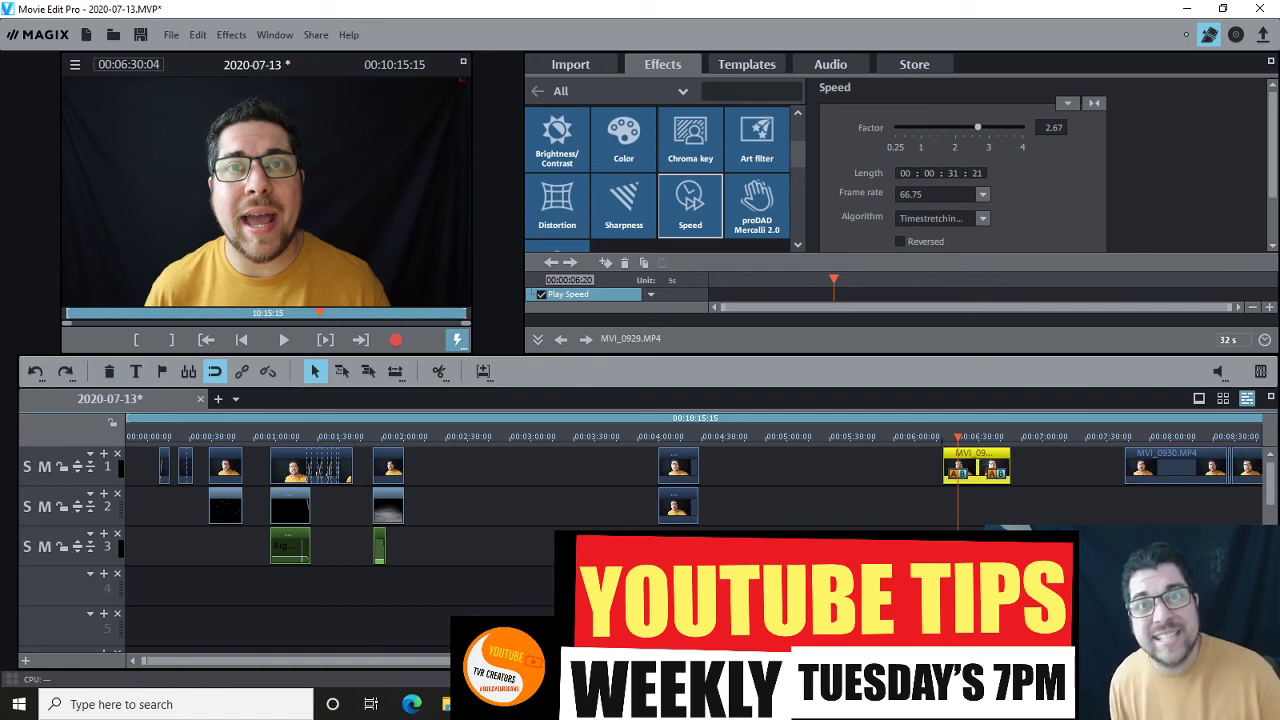
{"action": "left_click", "coordinate": [952, 437]}
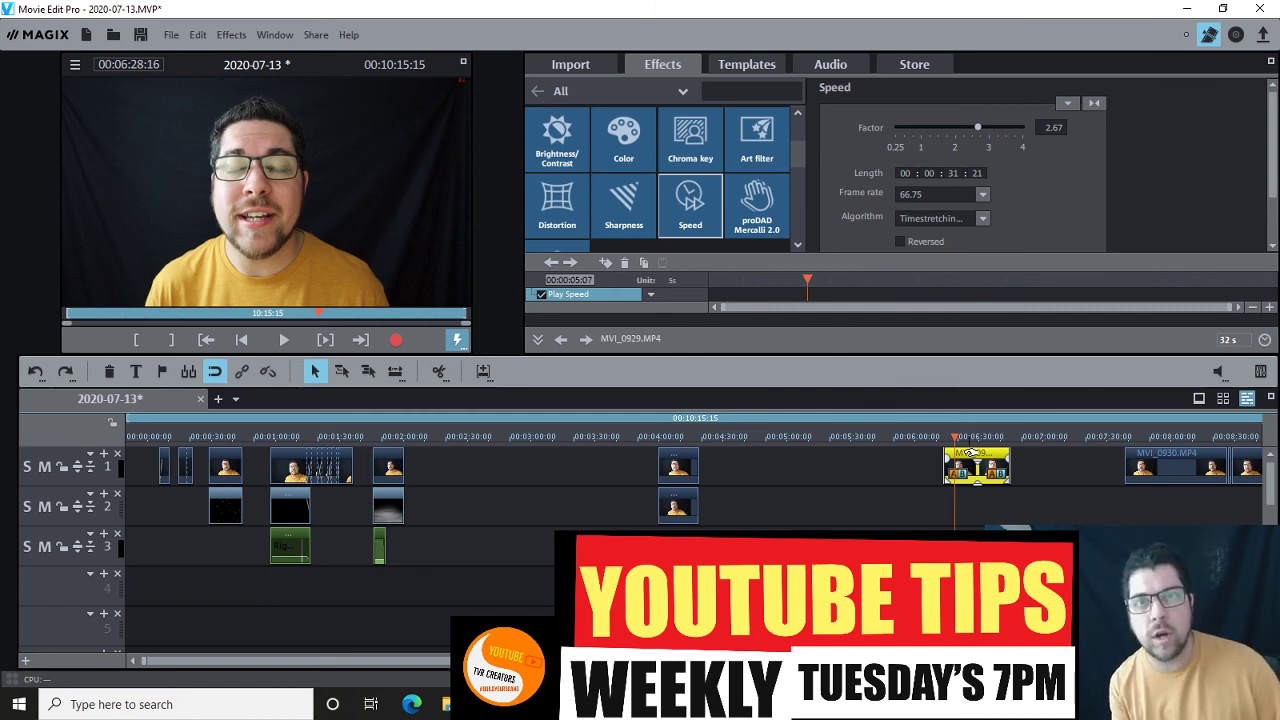
- Move MVI_0929 earlier on track 1, slow it to factor 0.25, and preview from about 4:56
{"action": "left_click_drag", "start_coordinate": [972, 452], "coordinate": [763, 452]}
{"action": "left_click_drag", "start_coordinate": [979, 127], "coordinate": [885, 127]}
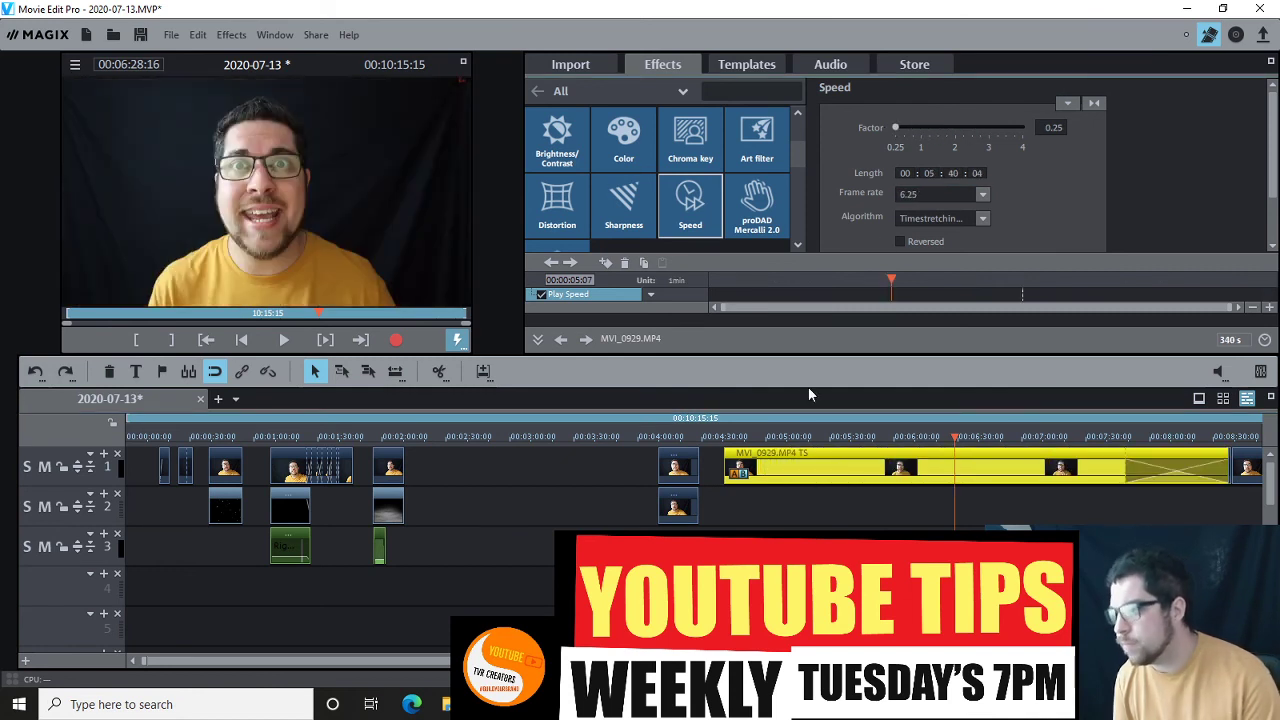
{"action": "double_click", "coordinate": [758, 436]}
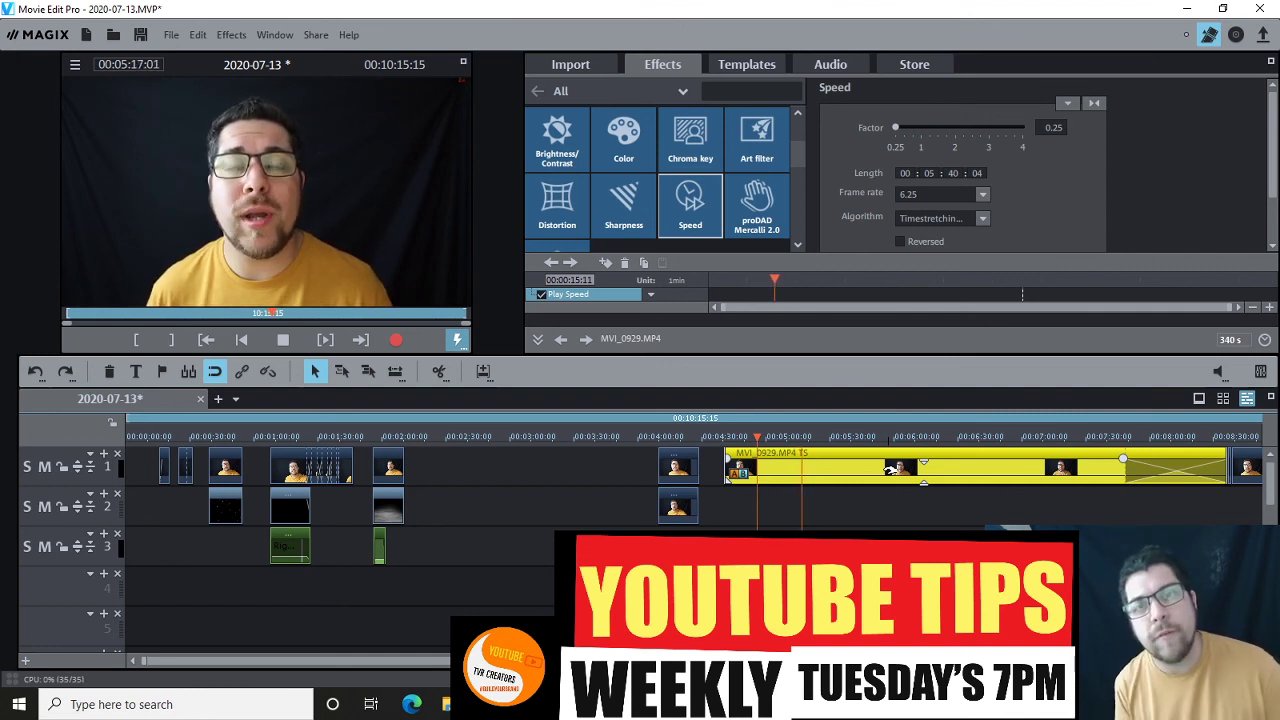
{"action": "key", "text": "space"}
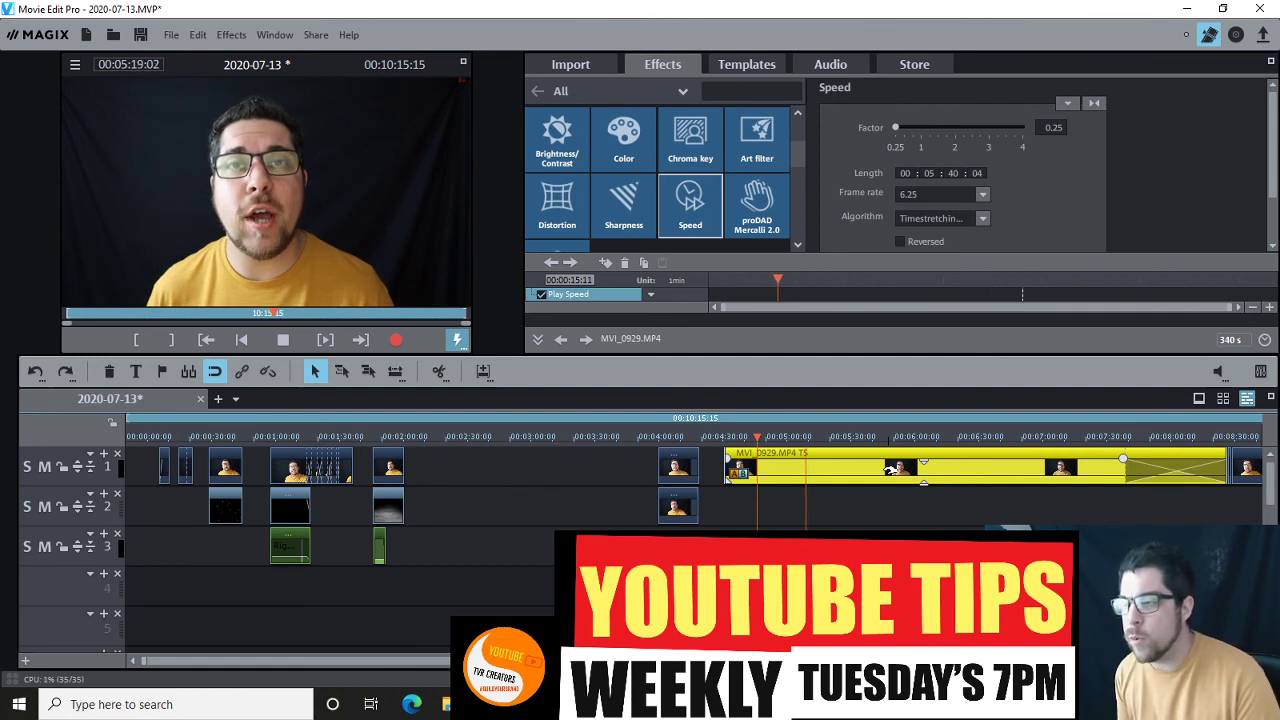